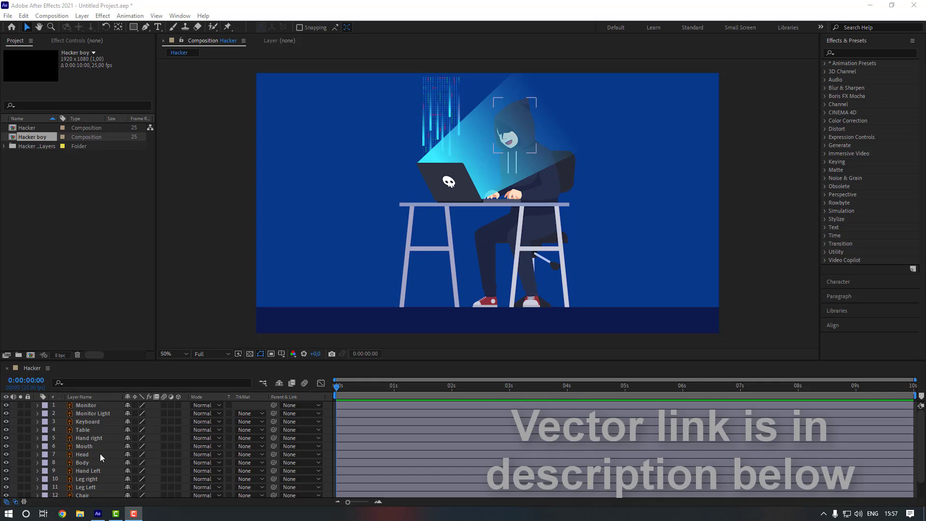
Step: Lock the BG layer in the Hacker composition
{"action": "scroll", "coordinate": [100, 454], "scroll_direction": "down", "scroll_amount": 2}
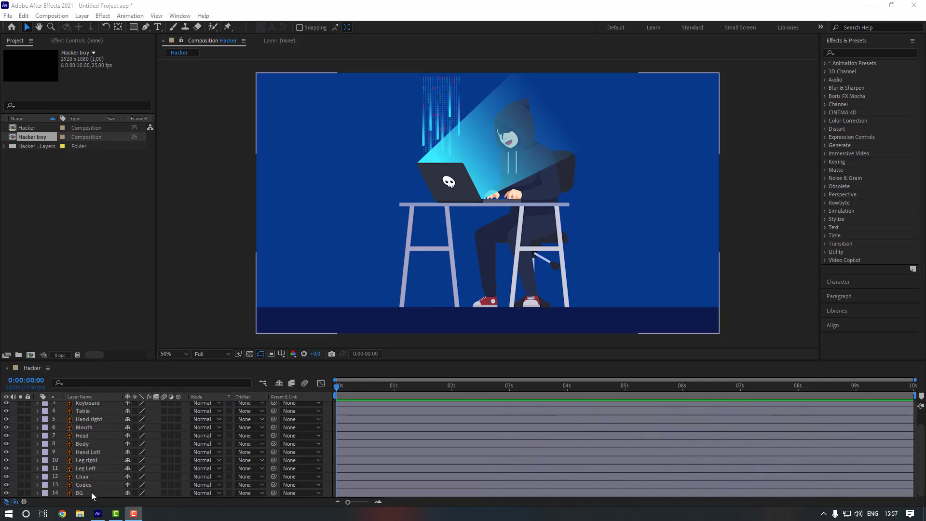
{"action": "left_click", "coordinate": [90, 492]}
{"action": "left_click", "coordinate": [28, 493]}
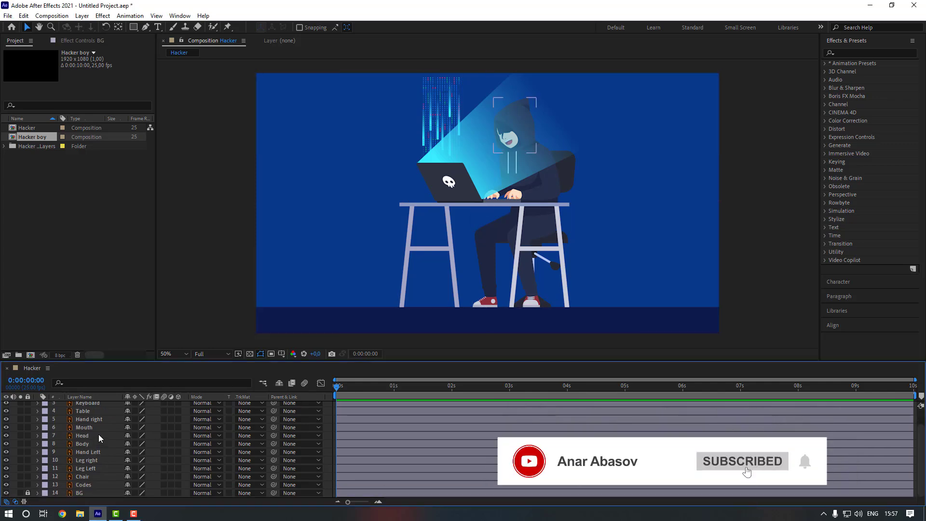
Step: Solo the Hand right layer so the right arm is isolated in the composition view
{"action": "scroll", "coordinate": [98, 432], "scroll_direction": "up", "scroll_amount": 2}
{"action": "left_click", "coordinate": [103, 438]}
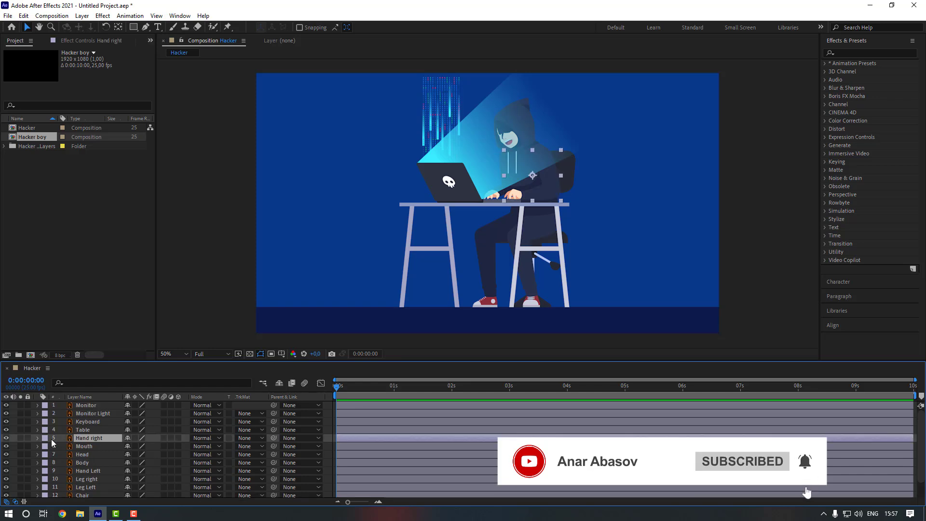
{"action": "left_click", "coordinate": [20, 438]}
{"action": "key", "text": "period"}
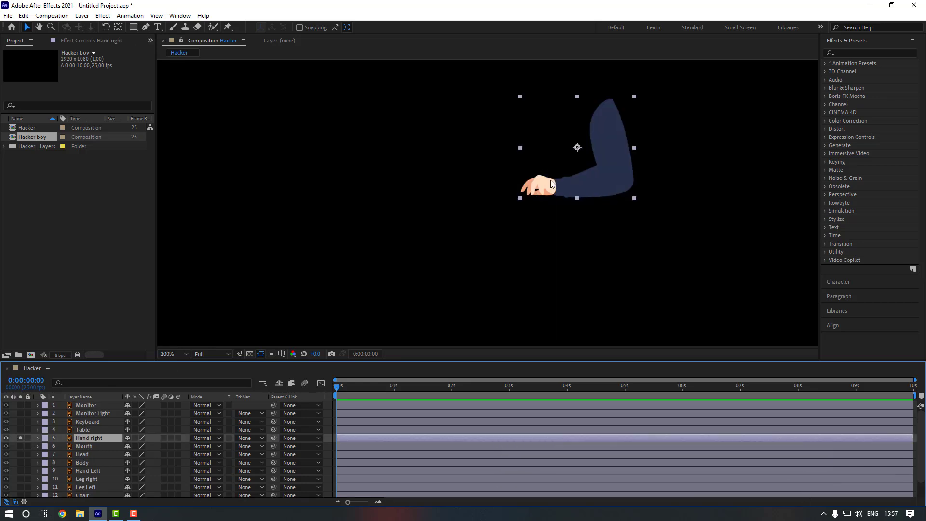
{"action": "left_click_drag", "start_coordinate": [551, 181], "coordinate": [444, 225]}
{"action": "left_click", "coordinate": [380, 163]}
Step: Place puppet position pins on the right arm's shoulder, elbow and hand
{"action": "key", "text": "ctrl+p"}
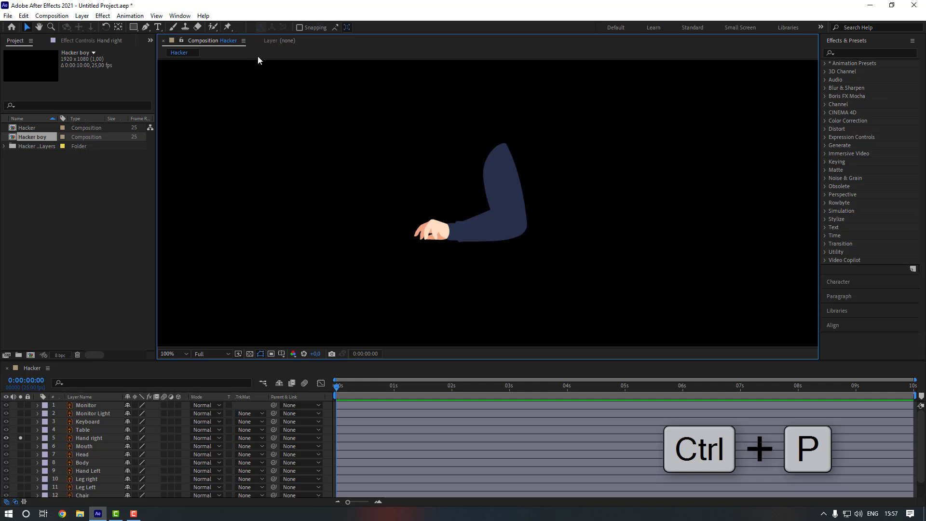
{"action": "left_click", "coordinate": [228, 27]}
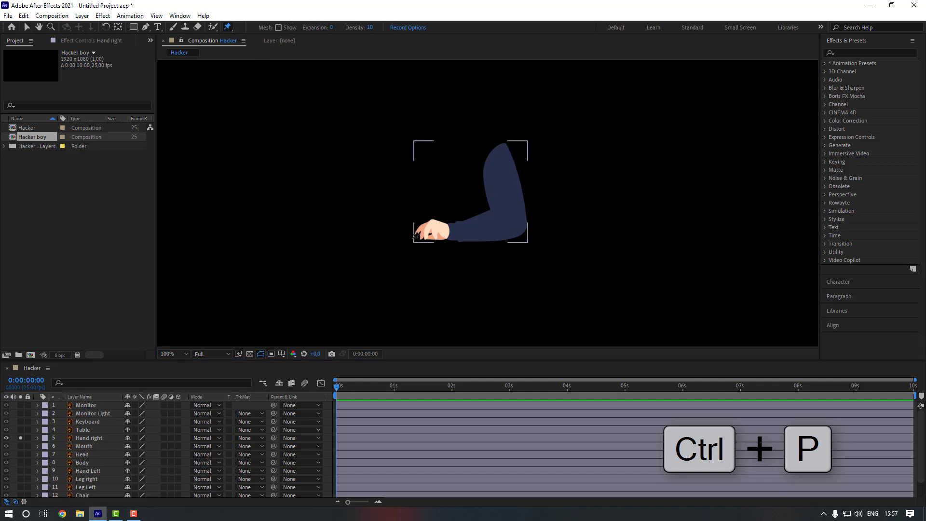
{"action": "left_click", "coordinate": [500, 158]}
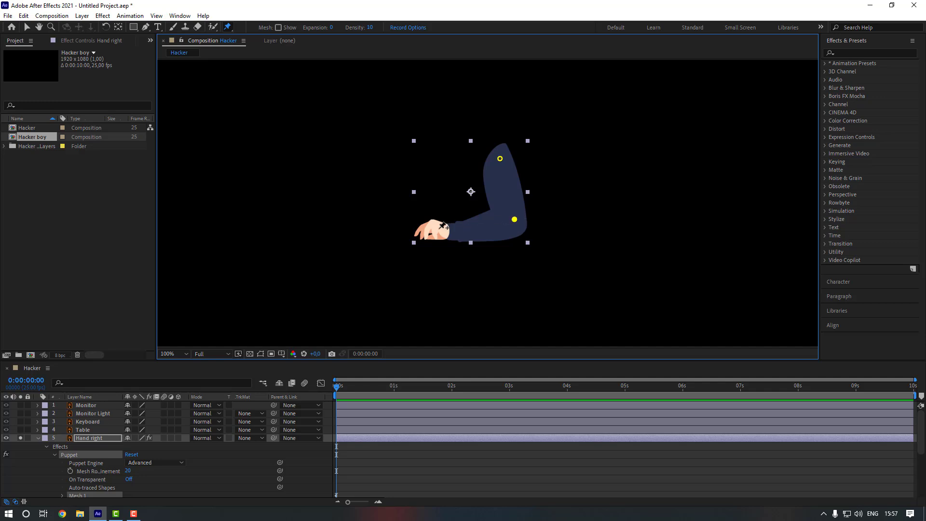
{"action": "left_click", "coordinate": [439, 228]}
Step: Create Duik Angela pin layers for the Hand right layer's puppet pins using Add Pins, without hiding layer controls
{"action": "left_click", "coordinate": [80, 41]}
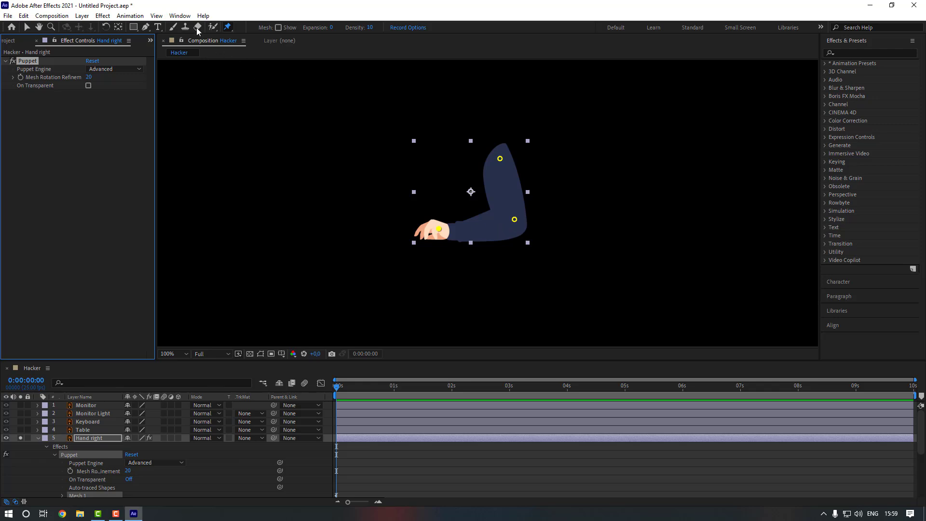
{"action": "left_click", "coordinate": [179, 15]}
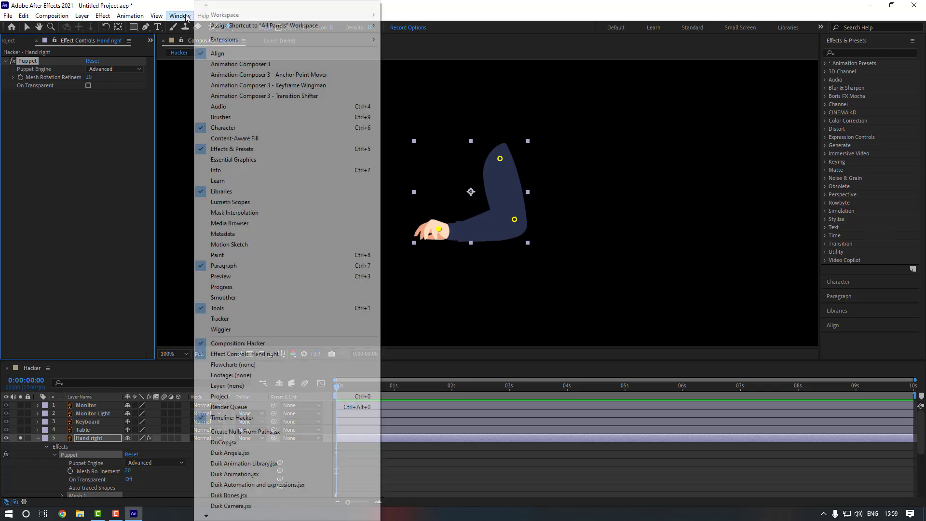
{"action": "left_click", "coordinate": [257, 456]}
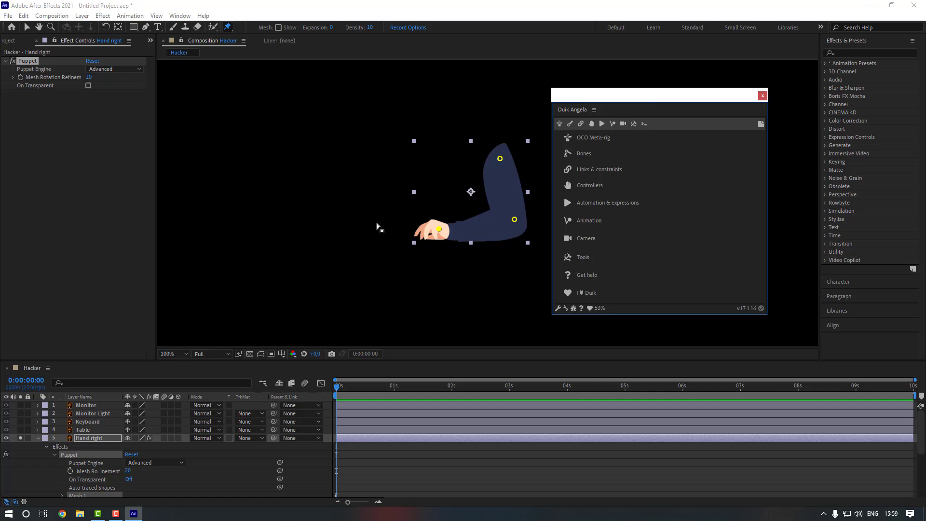
{"action": "left_click", "coordinate": [580, 127]}
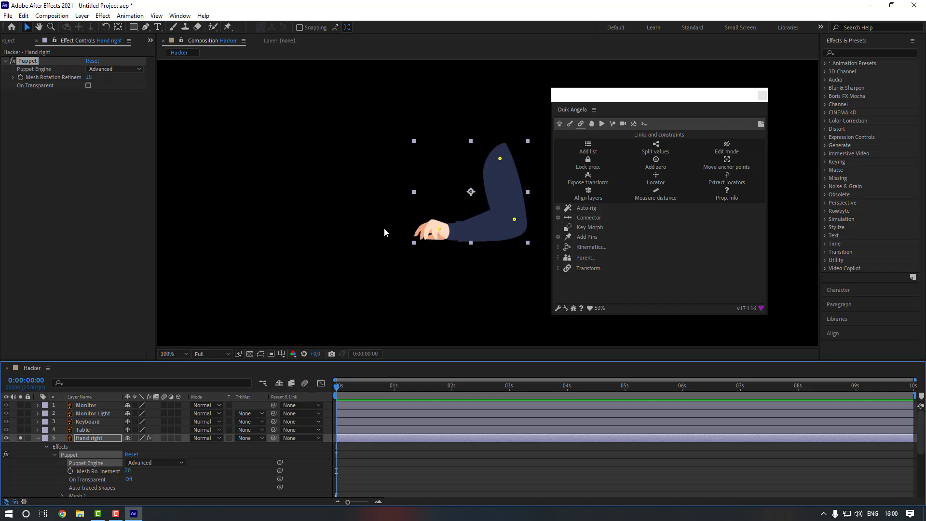
{"action": "left_click", "coordinate": [589, 248]}
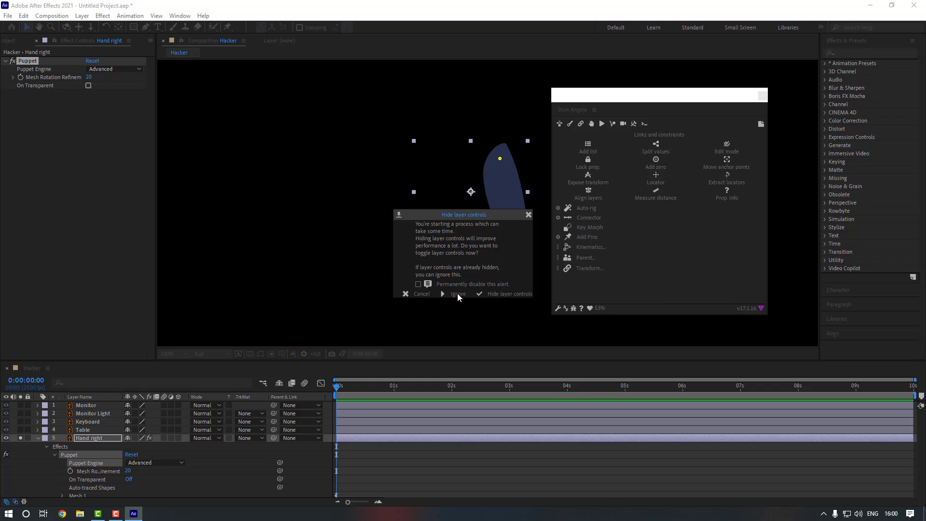
{"action": "left_click", "coordinate": [458, 294]}
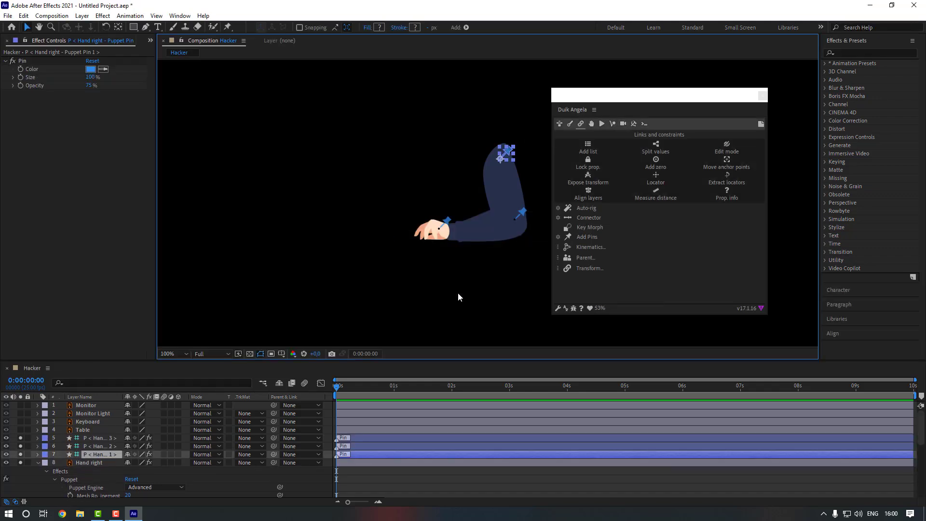
Step: Try moving the right arm's hand, elbow and shoulder pin layers, undoing each move
{"action": "mouse_move", "coordinate": [444, 226]}
{"action": "left_mouse_down"}
{"action": "mouse_move", "coordinate": [457, 235]}
{"action": "mouse_move", "coordinate": [411, 217]}
{"action": "mouse_move", "coordinate": [438, 224]}
{"action": "left_mouse_up"}
{"action": "key", "text": "ctrl+z"}
{"action": "left_click_drag", "start_coordinate": [518, 221], "coordinate": [525, 231]}
{"action": "key", "text": "ctrl+z"}
{"action": "left_click_drag", "start_coordinate": [507, 156], "coordinate": [501, 167]}
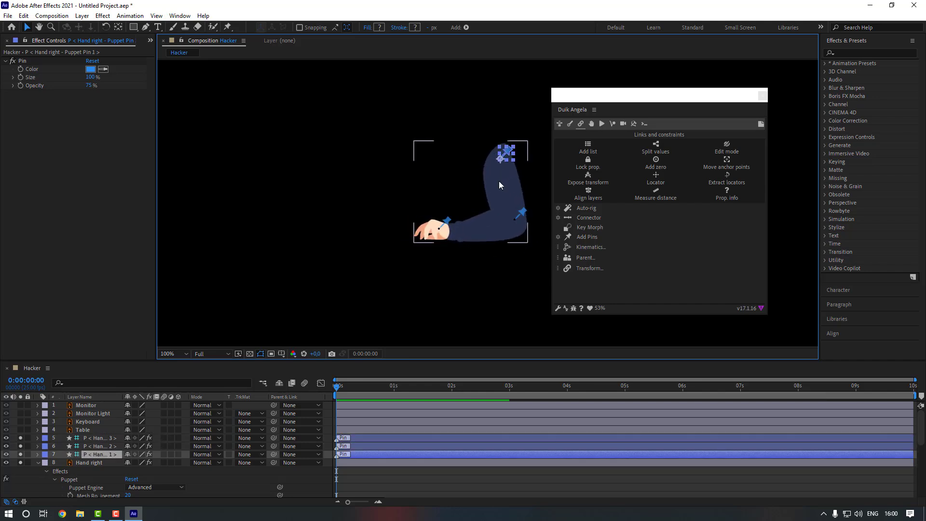
Step: Parent the right arm's hand pin layer to the elbow pin layer, and the elbow pin layer to the shoulder pin layer
{"action": "left_click", "coordinate": [101, 439]}
{"action": "left_click", "coordinate": [102, 447], "text": "ctrl"}
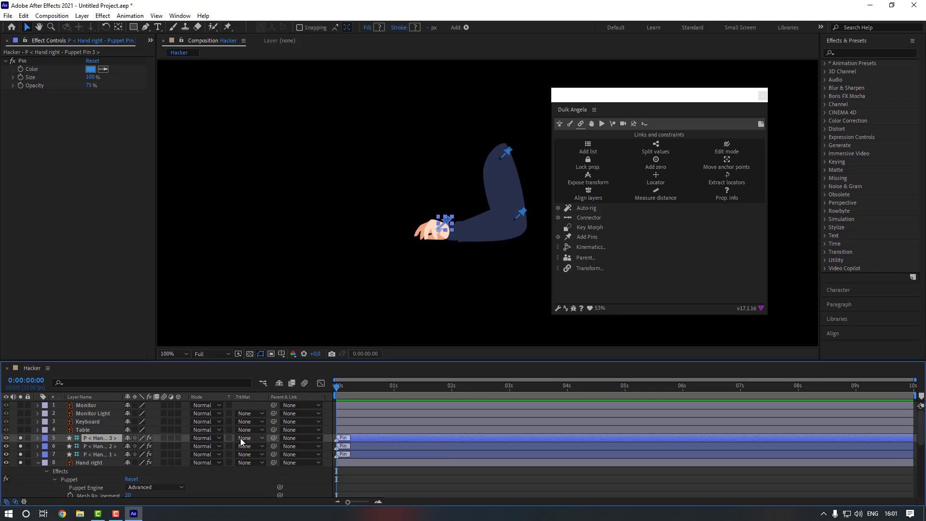
{"action": "left_click_drag", "start_coordinate": [274, 438], "coordinate": [111, 447]}
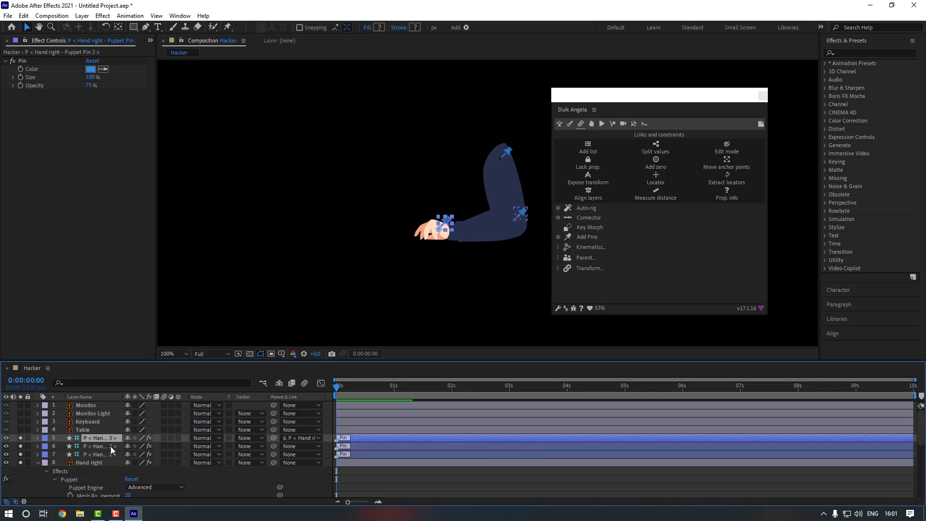
{"action": "left_click_drag", "start_coordinate": [273, 446], "coordinate": [112, 452]}
Step: Collapse the Hand right layer's properties and parent the right shoulder pin layer to the Body layer
{"action": "scroll", "coordinate": [112, 452], "scroll_direction": "down", "scroll_amount": 1}
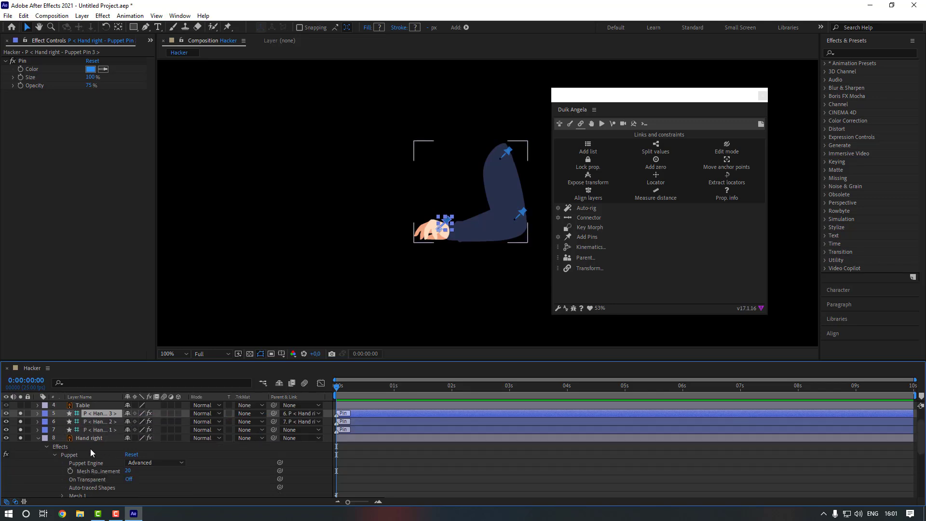
{"action": "left_click", "coordinate": [39, 439]}
{"action": "left_click", "coordinate": [112, 429]}
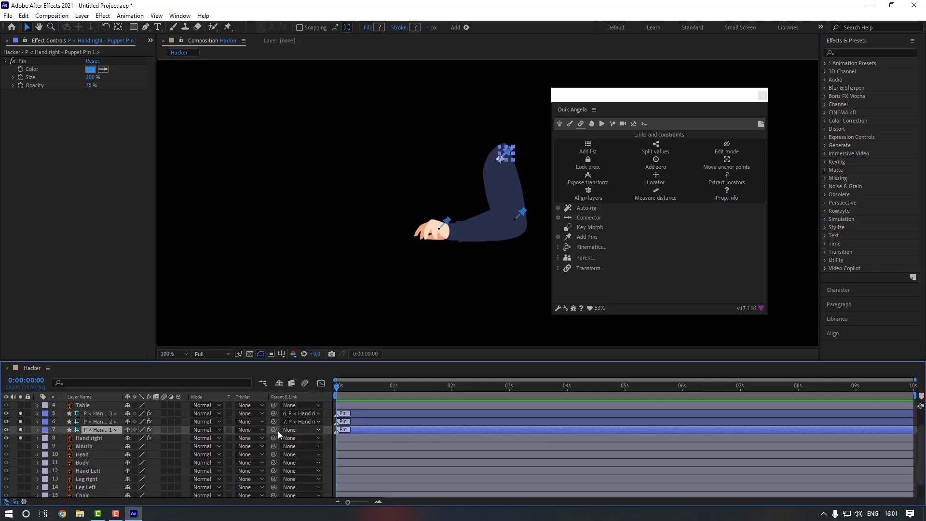
{"action": "left_click_drag", "start_coordinate": [274, 429], "coordinate": [101, 464]}
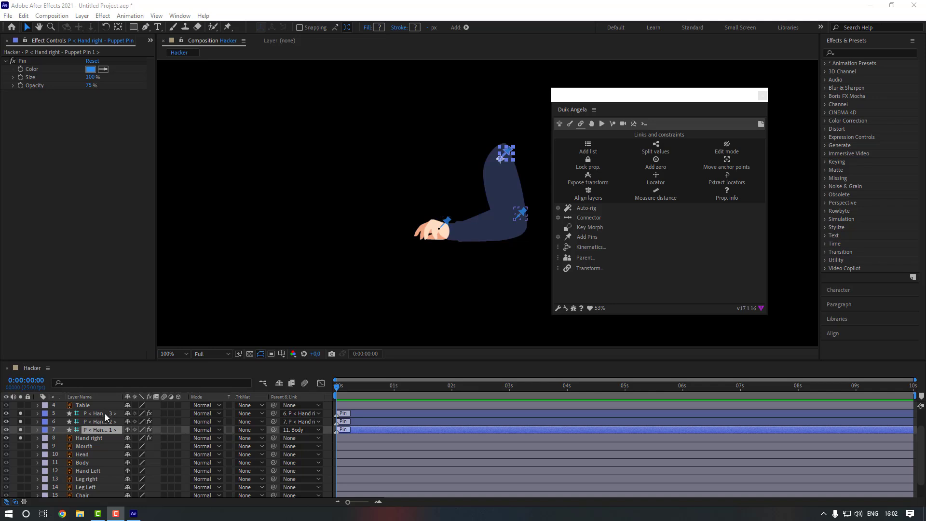
Step: Auto-rig the right arm's three pin layers without hiding layer controls, and test the new hand controller
{"action": "left_click", "coordinate": [108, 413], "text": "shift"}
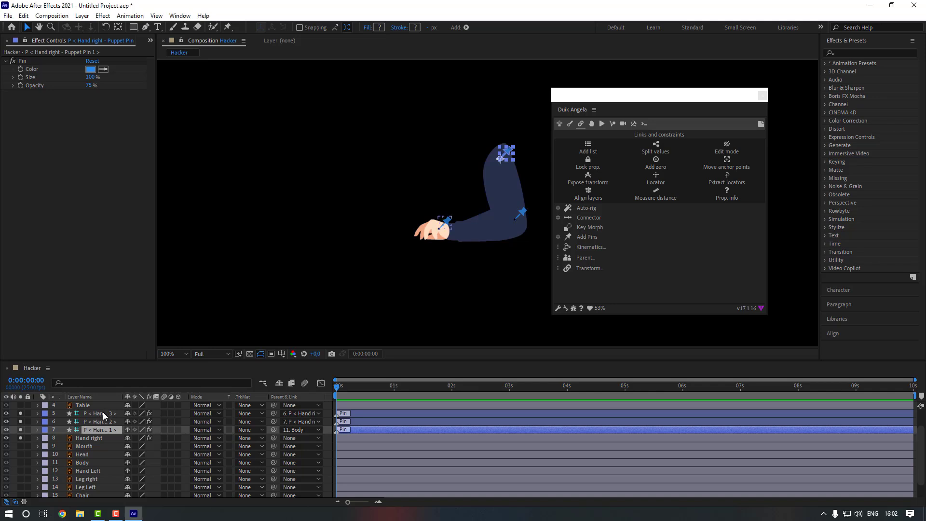
{"action": "left_click", "coordinate": [586, 208]}
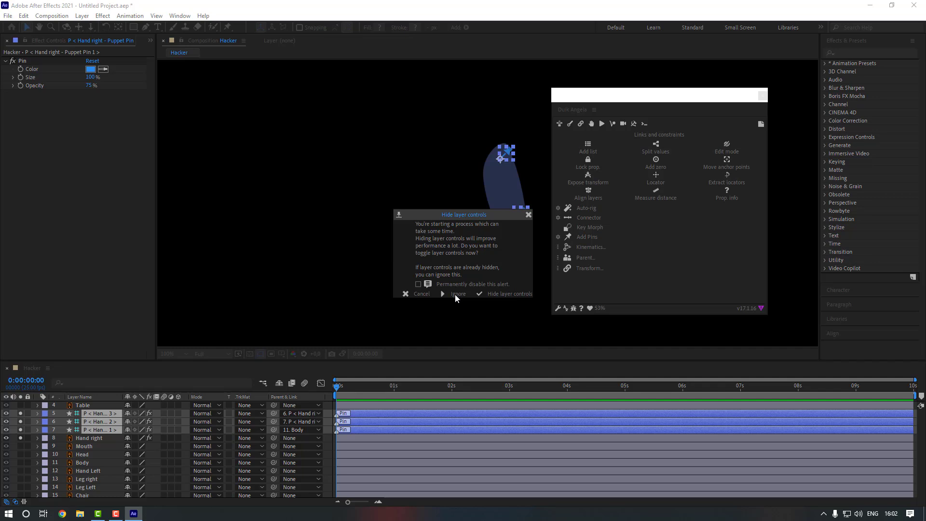
{"action": "left_click", "coordinate": [455, 294]}
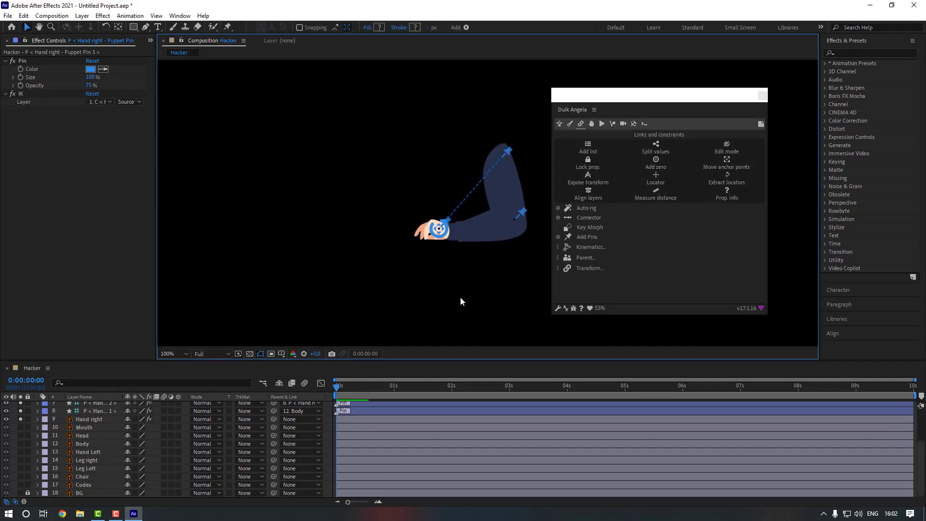
{"action": "left_click", "coordinate": [460, 302]}
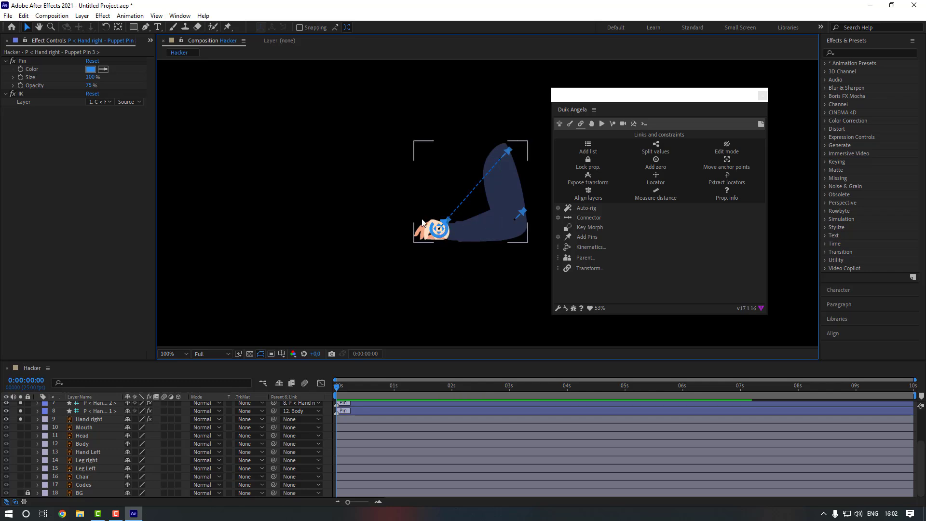
{"action": "mouse_move", "coordinate": [438, 231]}
{"action": "left_mouse_down"}
{"action": "mouse_move", "coordinate": [436, 239]}
{"action": "mouse_move", "coordinate": [400, 234]}
{"action": "mouse_move", "coordinate": [437, 228]}
{"action": "left_mouse_up"}
Step: Turn off solo for the right arm's pin layers, controller and Hand right layer, and test the controller in the full scene
{"action": "left_click_drag", "start_coordinate": [645, 97], "coordinate": [705, 74]}
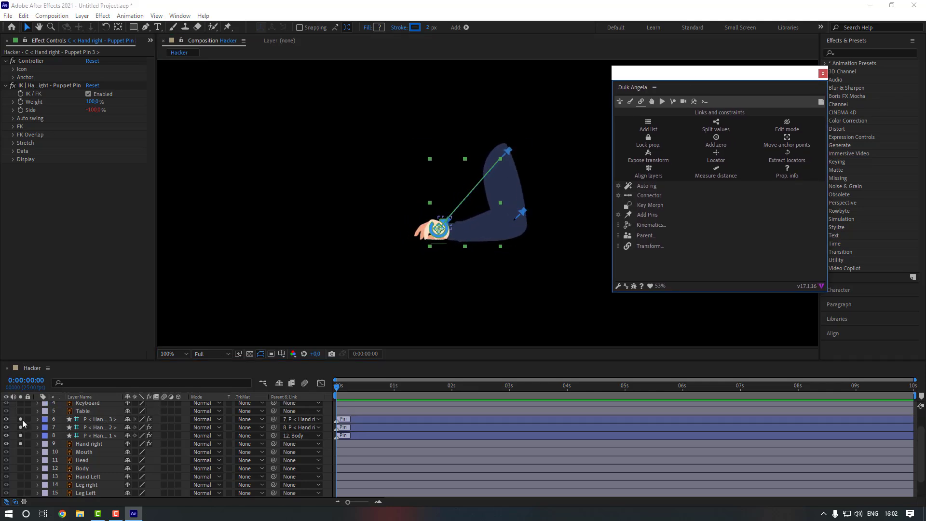
{"action": "left_click_drag", "start_coordinate": [22, 420], "coordinate": [20, 443]}
{"action": "scroll", "coordinate": [20, 442], "scroll_direction": "up", "scroll_amount": 2}
{"action": "left_click", "coordinate": [21, 406]}
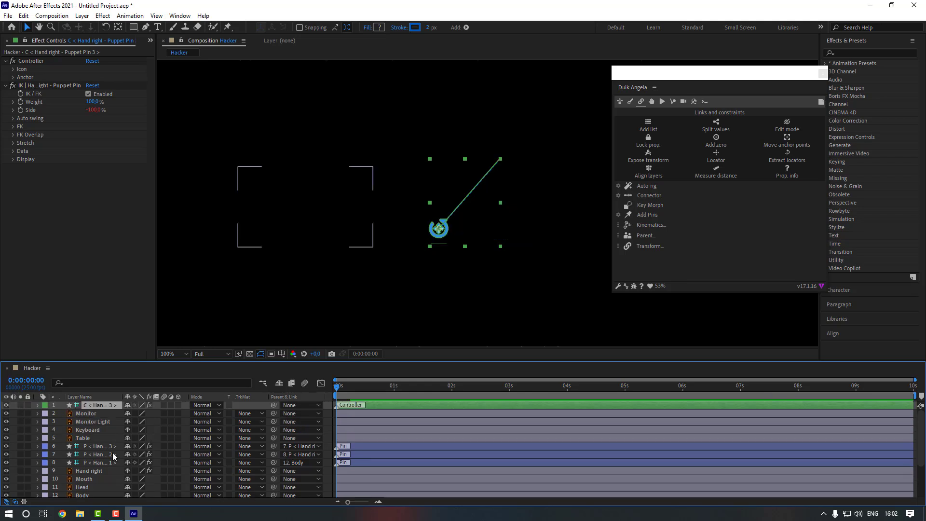
{"action": "mouse_move", "coordinate": [444, 231]}
{"action": "left_mouse_down"}
{"action": "mouse_move", "coordinate": [436, 226]}
{"action": "mouse_move", "coordinate": [453, 230]}
{"action": "mouse_move", "coordinate": [440, 229]}
{"action": "left_mouse_up"}
Step: Solo the Hand Left layer to isolate the left arm
{"action": "scroll", "coordinate": [109, 452], "scroll_direction": "down", "scroll_amount": 1}
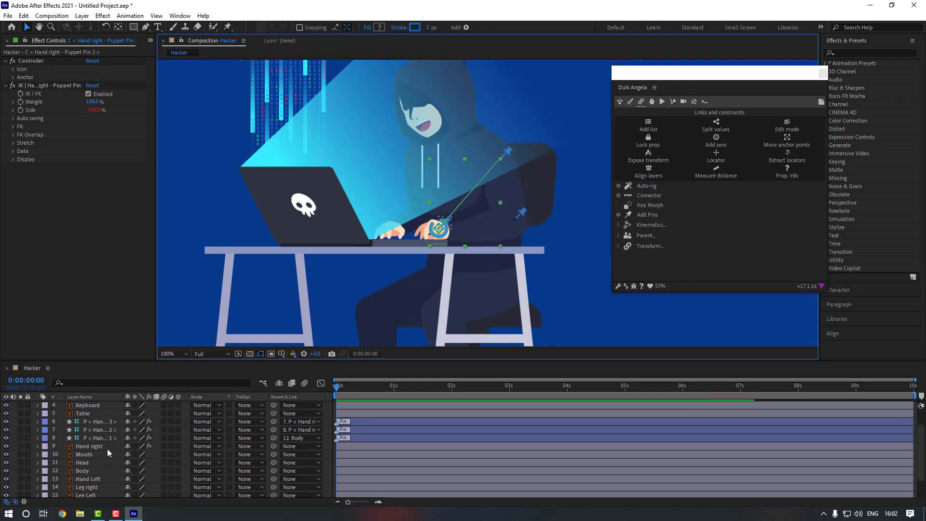
{"action": "left_click", "coordinate": [98, 479]}
{"action": "left_click", "coordinate": [20, 479]}
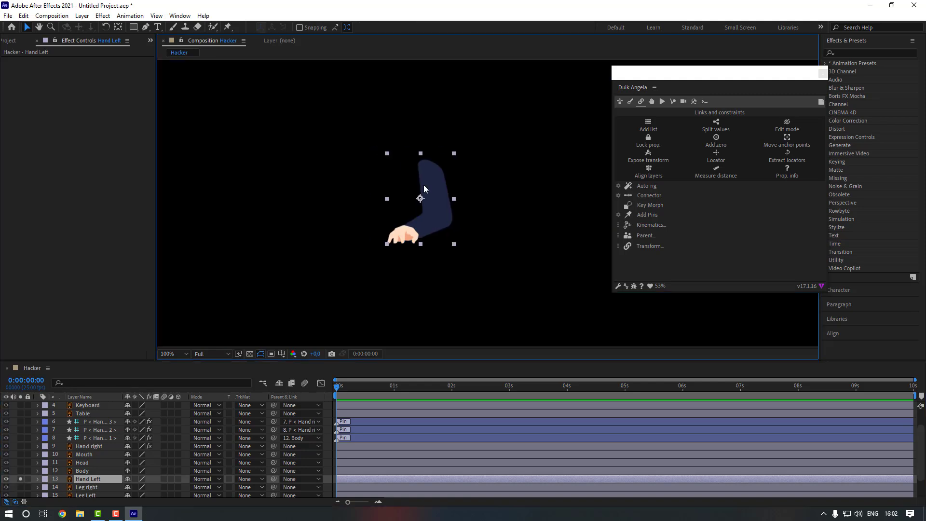
Step: Place puppet pins on the left arm's shoulder, elbow and hand, and create Duik pin layers for them
{"action": "left_click", "coordinate": [228, 27]}
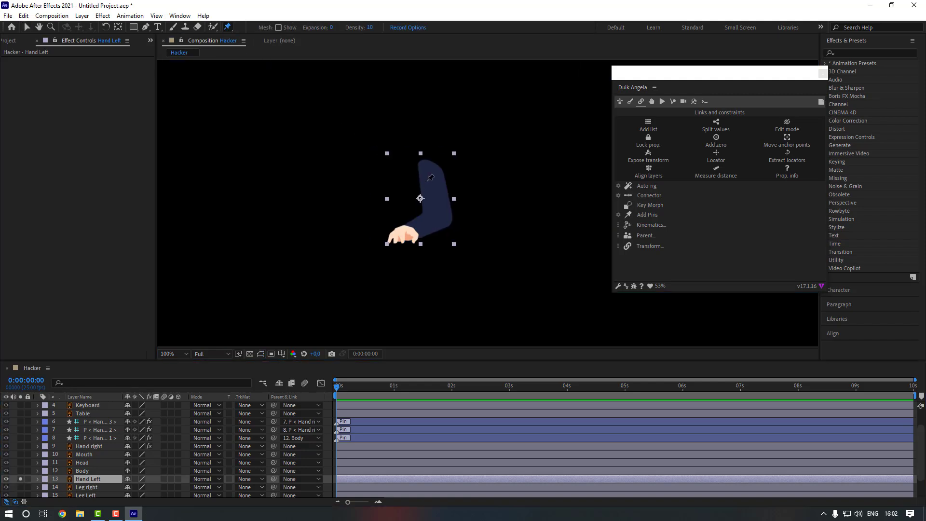
{"action": "left_click", "coordinate": [432, 170]}
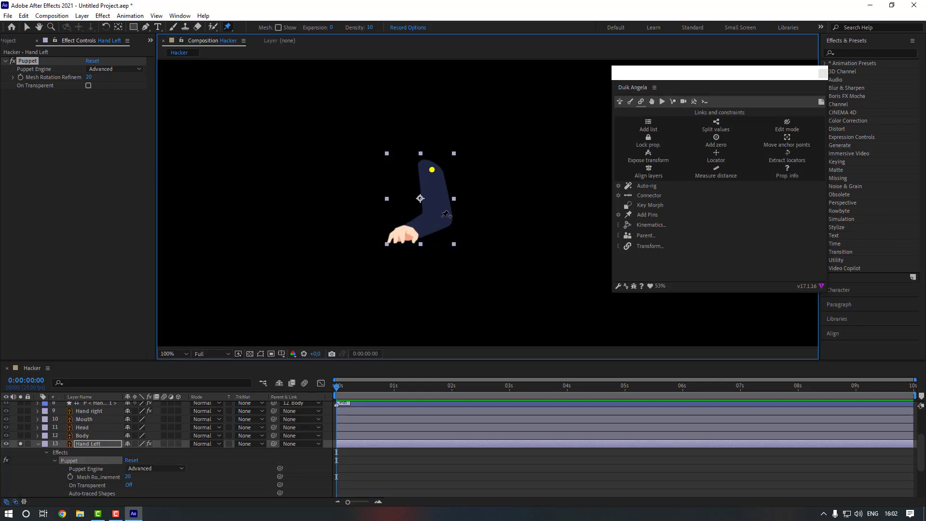
{"action": "left_click", "coordinate": [407, 232]}
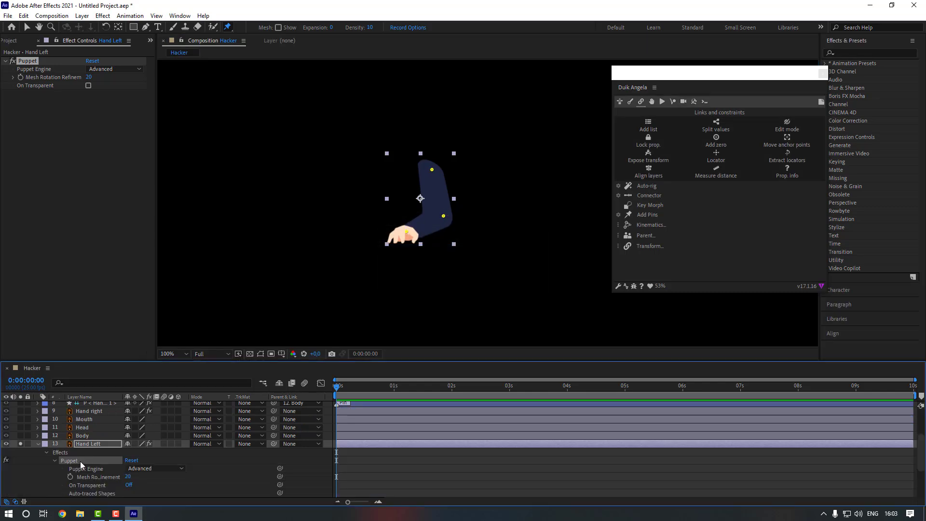
{"action": "left_click", "coordinate": [650, 215]}
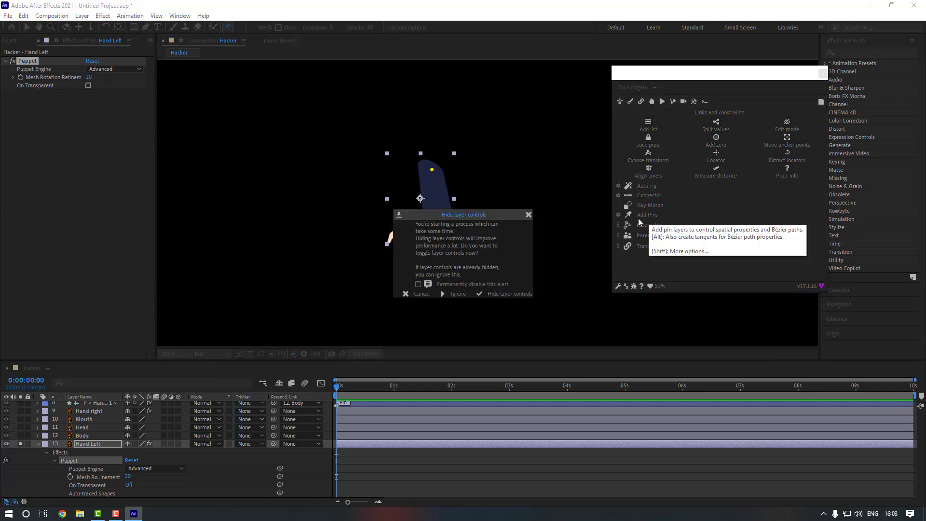
{"action": "left_click", "coordinate": [456, 294]}
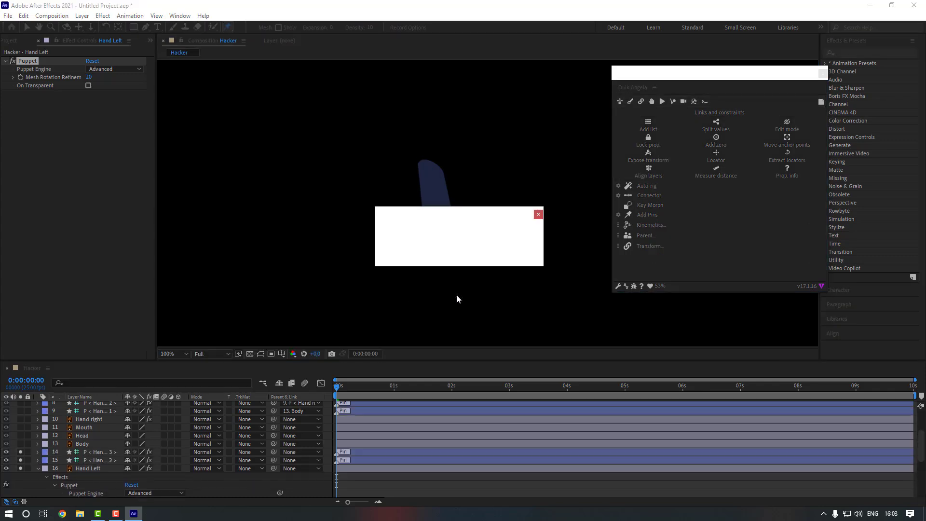
Step: Parent the left arm's hand pin layer to its elbow pin layer, and the elbow pin layer to the shoulder pin layer
{"action": "left_click", "coordinate": [107, 443]}
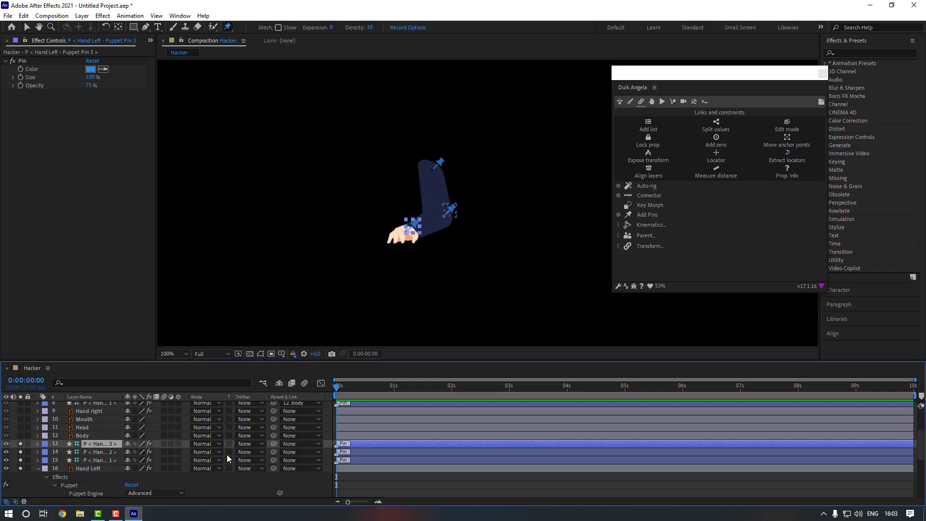
{"action": "left_click_drag", "start_coordinate": [274, 445], "coordinate": [115, 450]}
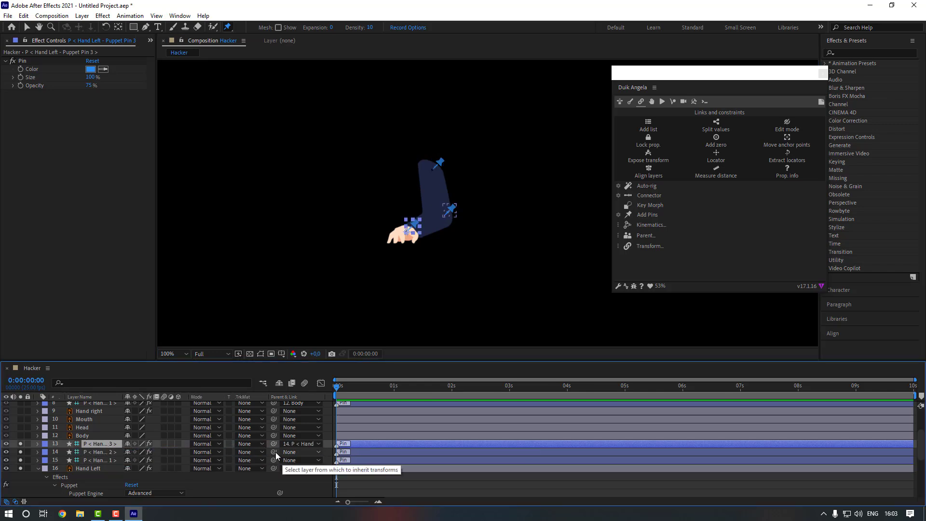
{"action": "left_click_drag", "start_coordinate": [273, 452], "coordinate": [105, 462]}
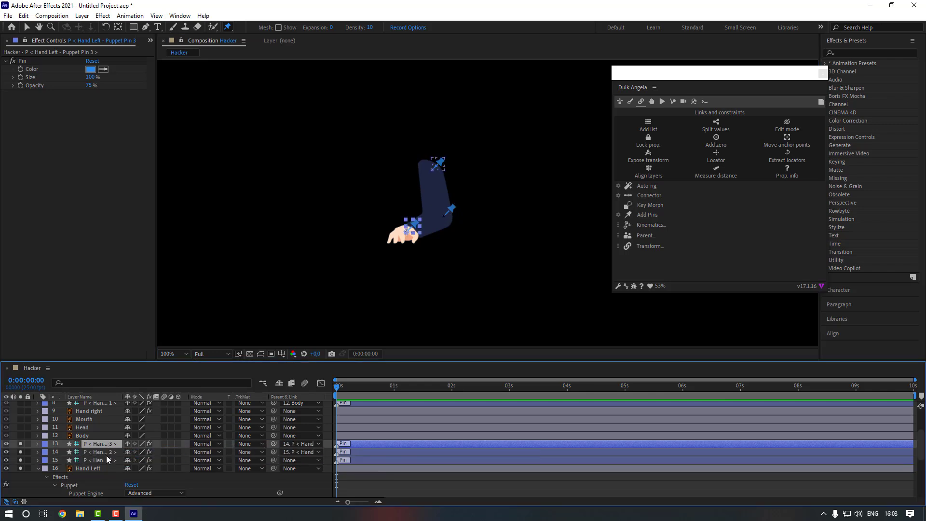
Step: Parent the left arm's shoulder pin layer to the Body layer
{"action": "left_click", "coordinate": [107, 461]}
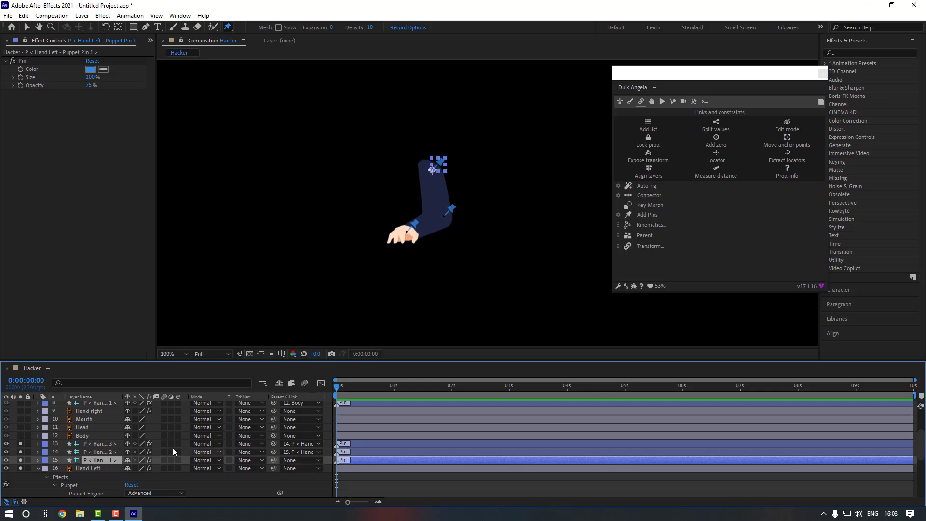
{"action": "left_click_drag", "start_coordinate": [273, 460], "coordinate": [104, 436]}
{"action": "key", "text": "v"}
{"action": "left_click", "coordinate": [412, 235]}
{"action": "key", "text": "ctrl+z"}
Step: Auto-rig the left arm's three pin layers with Duik, ignoring the suggestion to hide layer controls, and try the new hand controller
{"action": "left_click", "coordinate": [105, 444]}
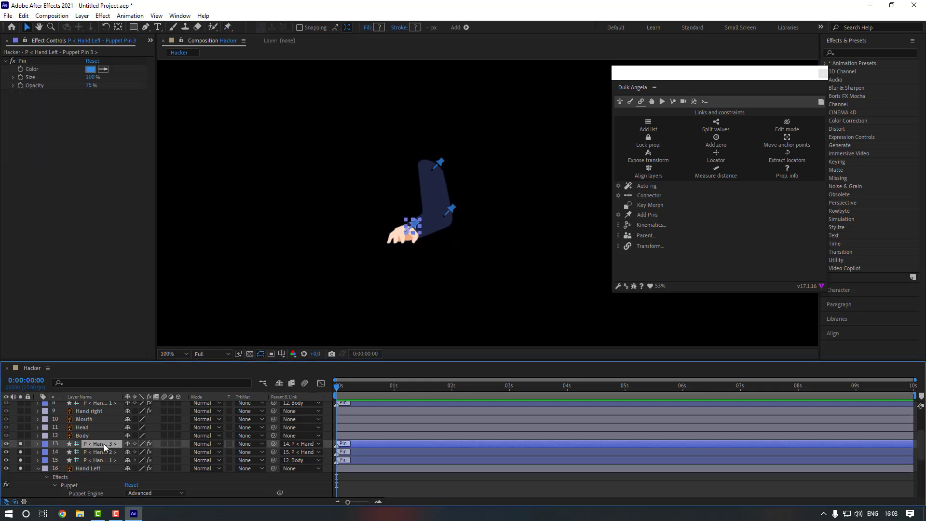
{"action": "left_click", "coordinate": [110, 461], "text": "shift"}
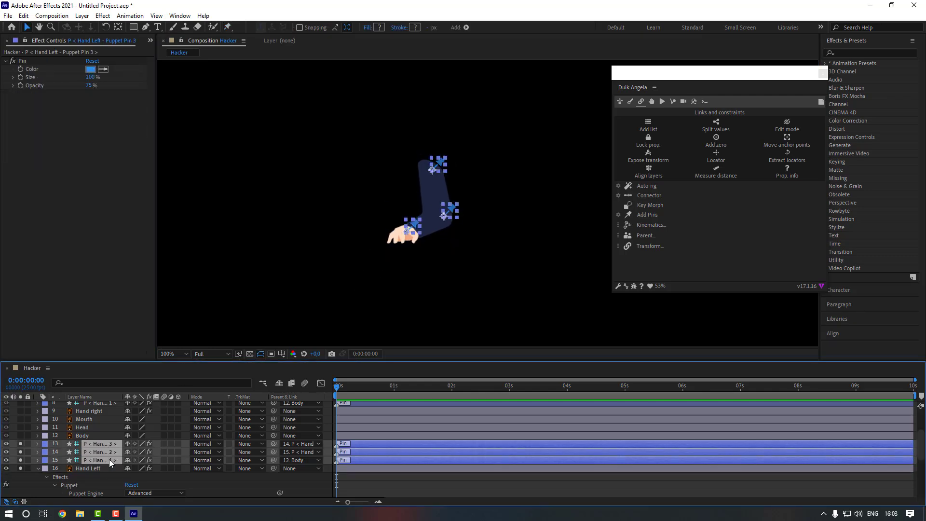
{"action": "left_click", "coordinate": [649, 187]}
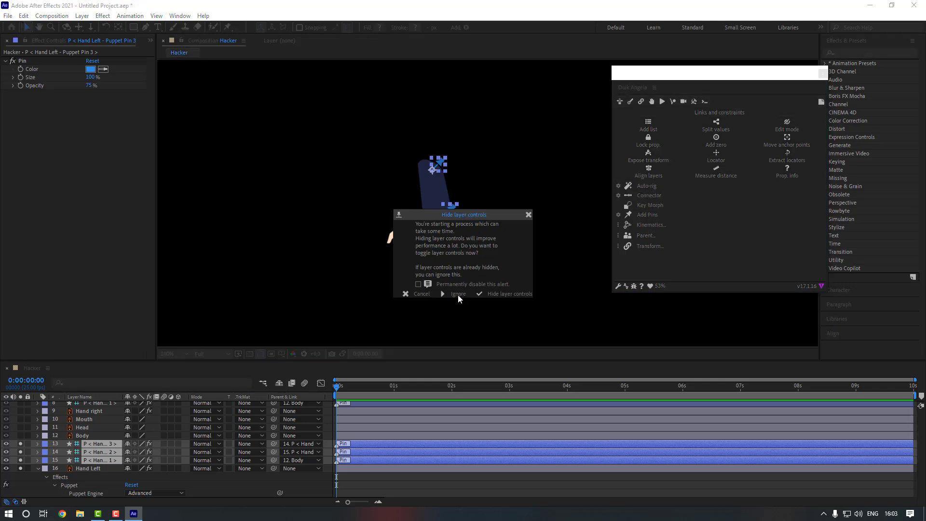
{"action": "left_click", "coordinate": [458, 294]}
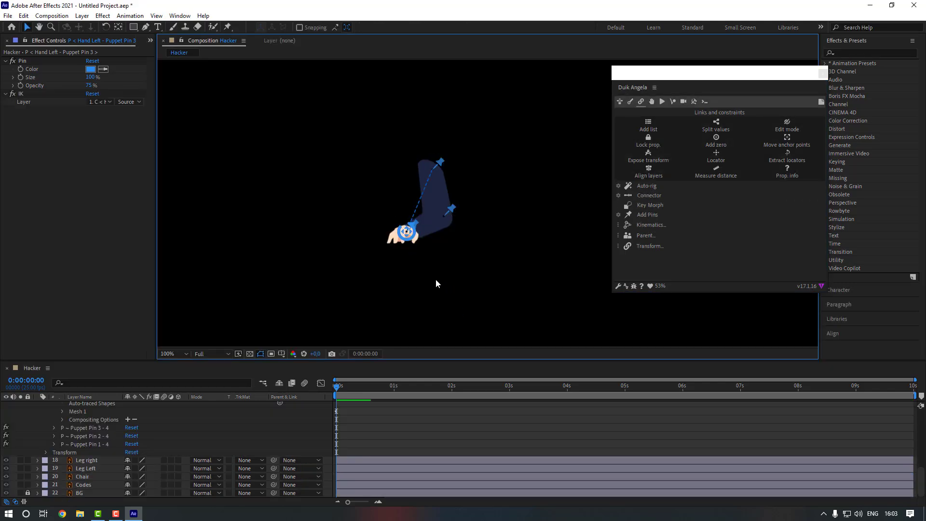
{"action": "mouse_move", "coordinate": [408, 237]}
{"action": "left_mouse_down"}
{"action": "mouse_move", "coordinate": [397, 249]}
{"action": "mouse_move", "coordinate": [388, 242]}
{"action": "mouse_move", "coordinate": [408, 232]}
{"action": "left_mouse_up"}
Step: Collapse the Hand Left layer and turn off solo for it, the left arm's pin layers and its controller
{"action": "scroll", "coordinate": [97, 448], "scroll_direction": "up", "scroll_amount": 5}
{"action": "left_click", "coordinate": [38, 476]}
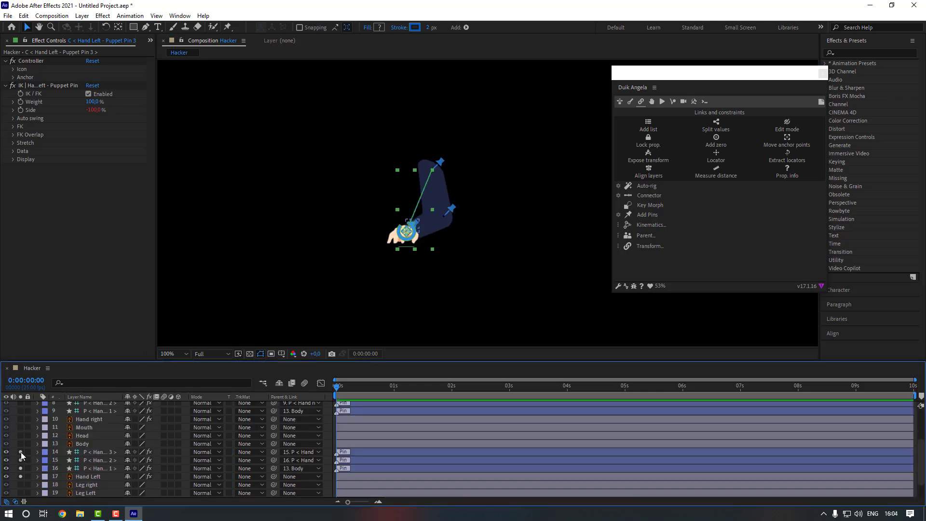
{"action": "left_click_drag", "start_coordinate": [22, 452], "coordinate": [21, 472]}
{"action": "left_click", "coordinate": [20, 474]}
{"action": "scroll", "coordinate": [24, 415], "scroll_direction": "up", "scroll_amount": 3}
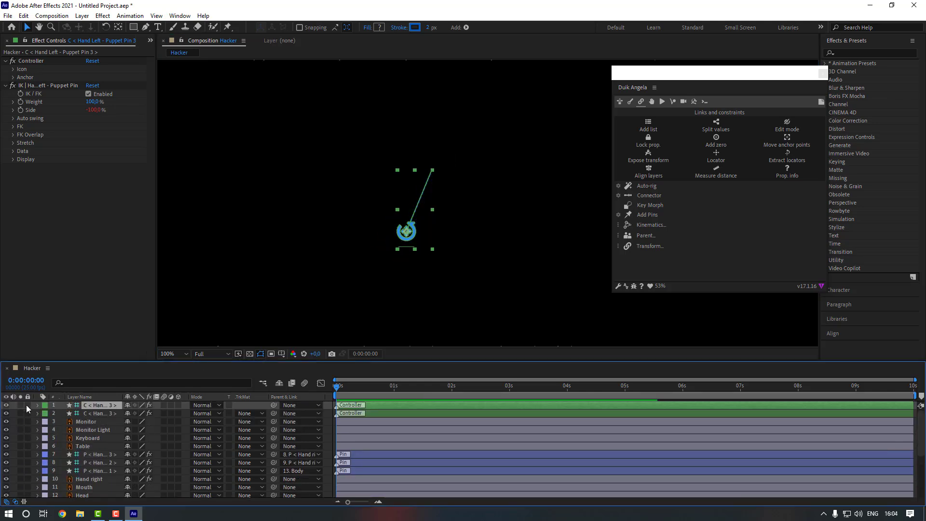
{"action": "left_click", "coordinate": [26, 406]}
Step: Test the left arm's controller in the full scene and close the Duik Angela panel
{"action": "left_click_drag", "start_coordinate": [408, 235], "coordinate": [402, 243]}
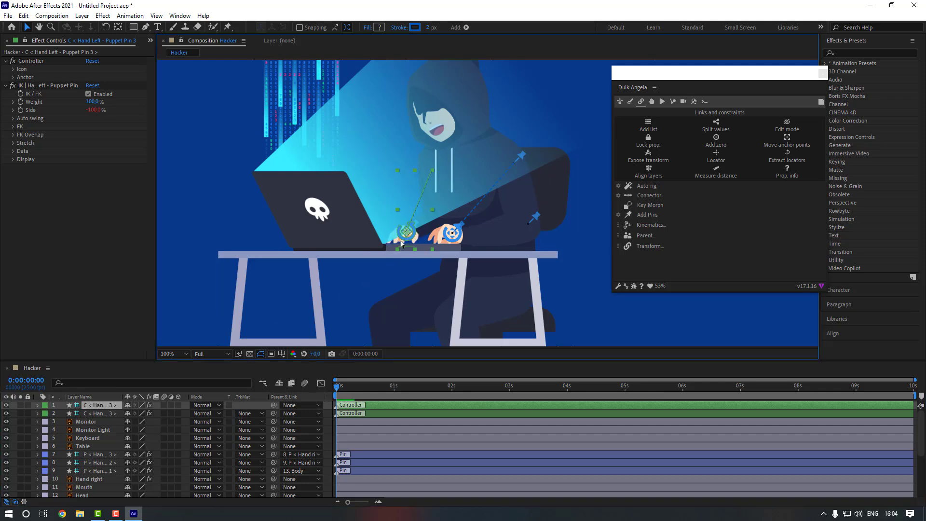
{"action": "left_click_drag", "start_coordinate": [768, 80], "coordinate": [727, 77]}
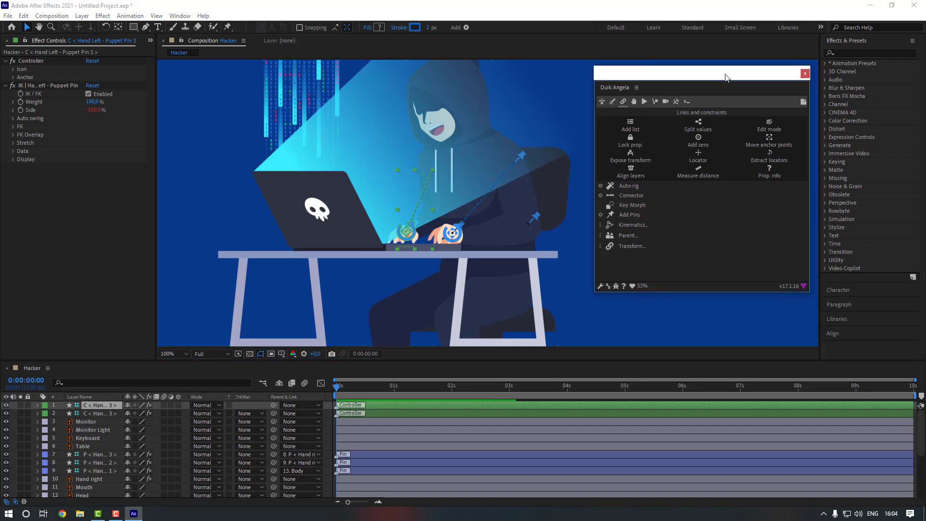
{"action": "left_click", "coordinate": [805, 76]}
Step: Isolate the Body layer, move its anchor point to the bottom centre of the torso, and turn its solo off
{"action": "scroll", "coordinate": [94, 476], "scroll_direction": "down", "scroll_amount": 1}
{"action": "left_click", "coordinate": [93, 477]}
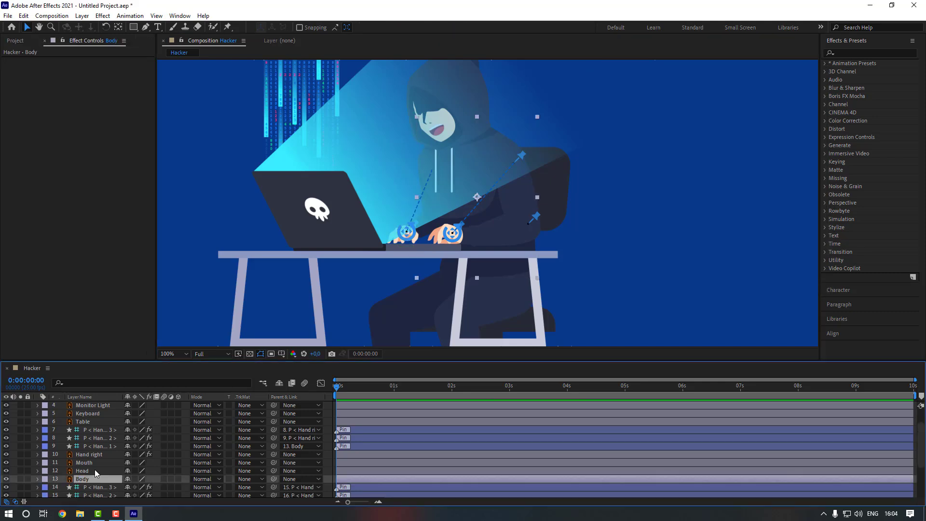
{"action": "left_click", "coordinate": [21, 479]}
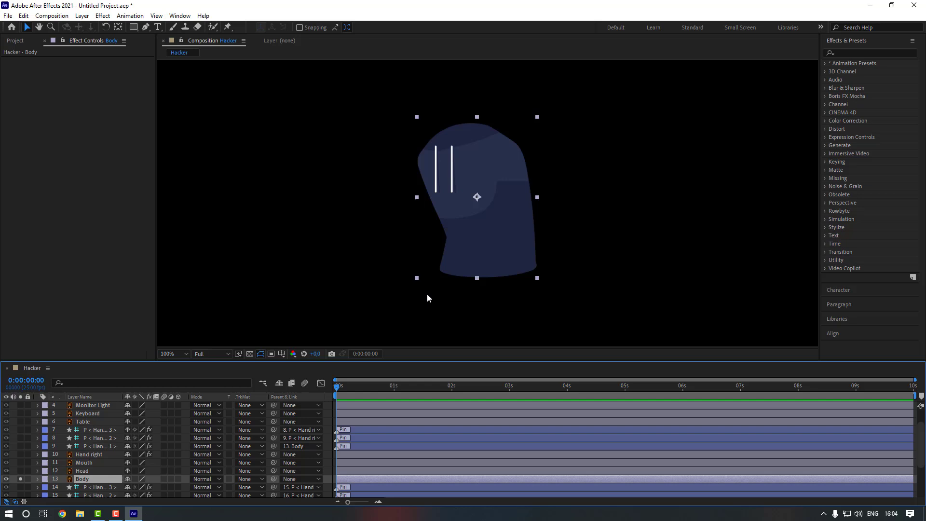
{"action": "left_click", "coordinate": [118, 27]}
{"action": "left_click_drag", "start_coordinate": [421, 190], "coordinate": [428, 265]}
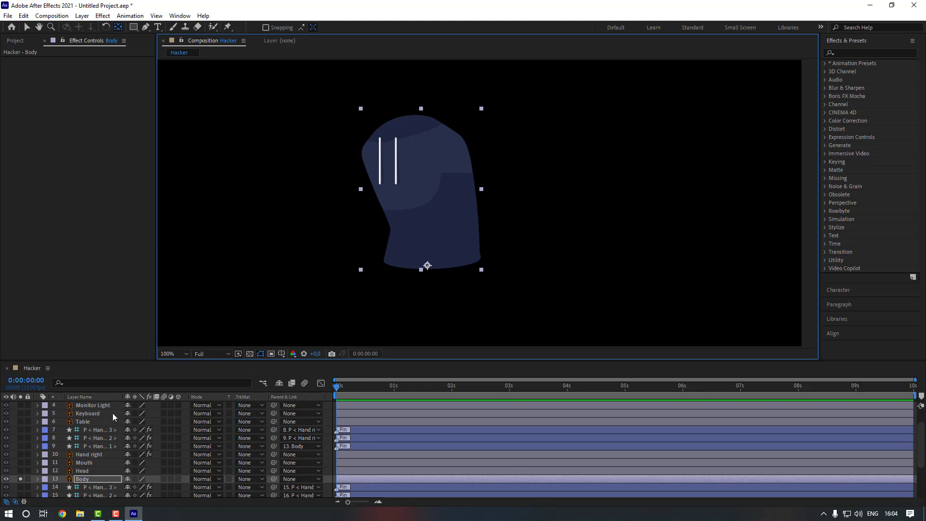
{"action": "left_click", "coordinate": [21, 479]}
Step: Isolate the Head layer, move its anchor point down to the neck below the chin, and turn its solo off
{"action": "left_click", "coordinate": [83, 472]}
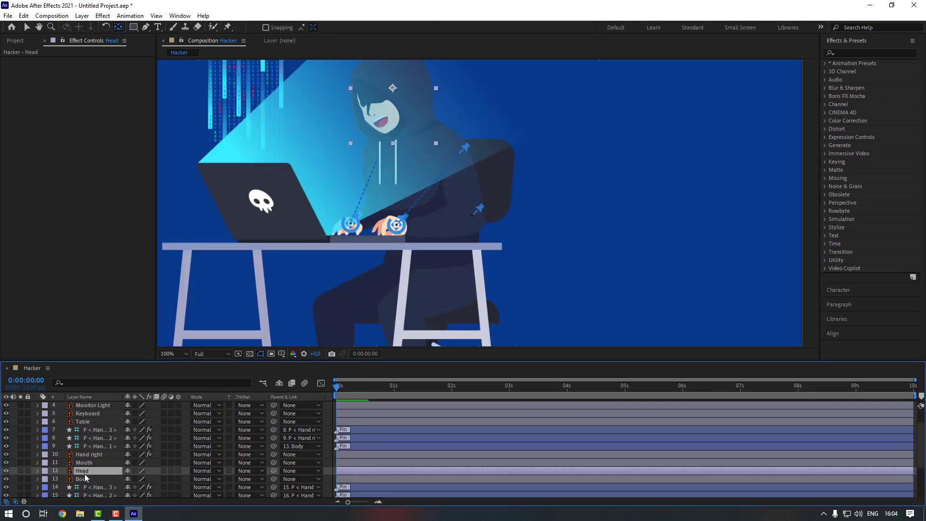
{"action": "left_click", "coordinate": [21, 471]}
{"action": "left_click_drag", "start_coordinate": [352, 238], "coordinate": [360, 291]}
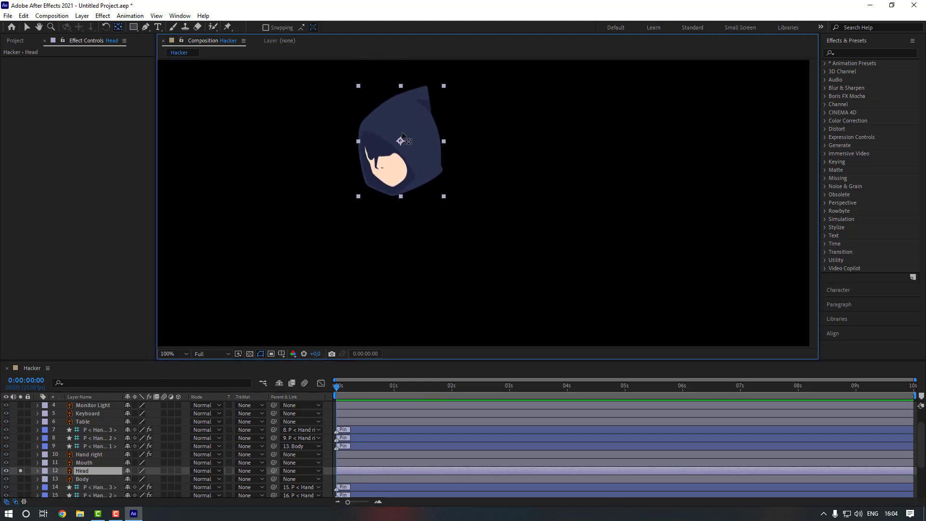
{"action": "left_click_drag", "start_coordinate": [400, 144], "coordinate": [397, 189]}
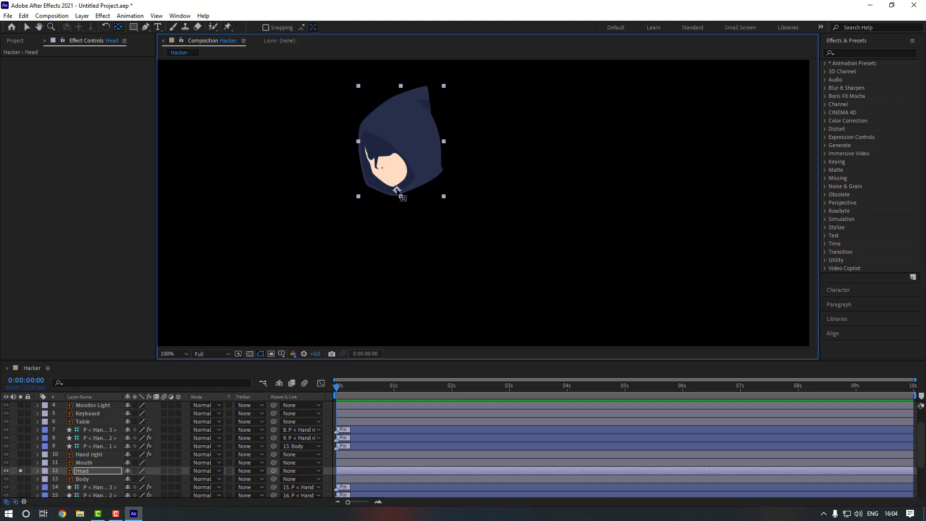
{"action": "left_click", "coordinate": [21, 471]}
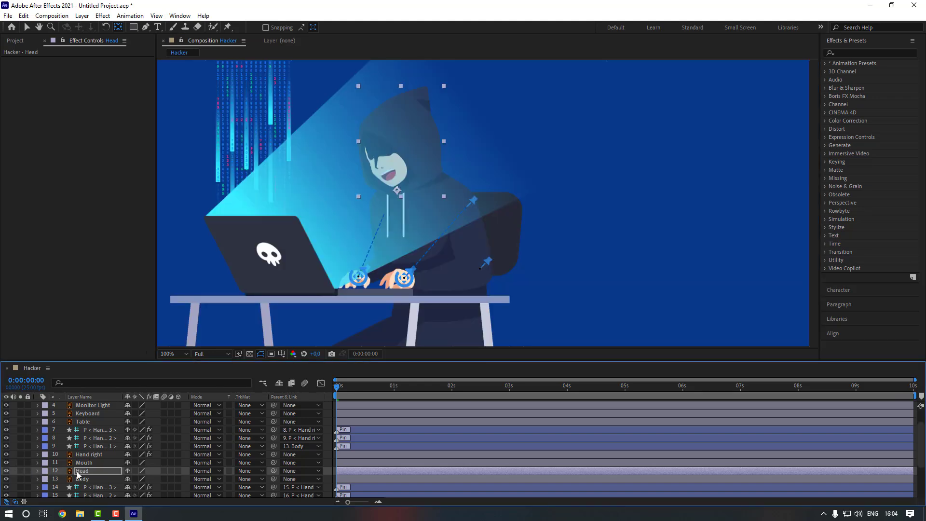
Step: Isolate the Leg right layer, move its anchor point up into the upper thigh, and turn its solo off
{"action": "scroll", "coordinate": [92, 470], "scroll_direction": "down", "scroll_amount": 2}
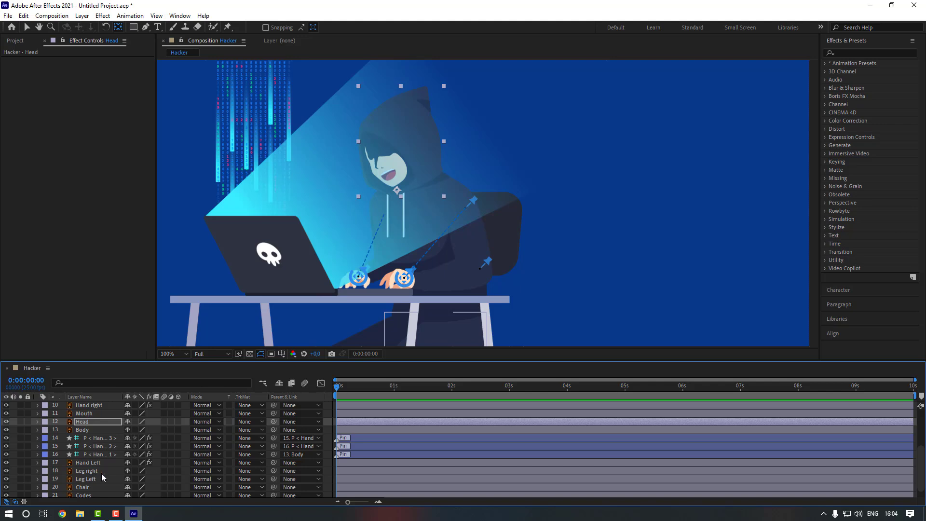
{"action": "left_click", "coordinate": [101, 472]}
{"action": "left_click", "coordinate": [20, 471]}
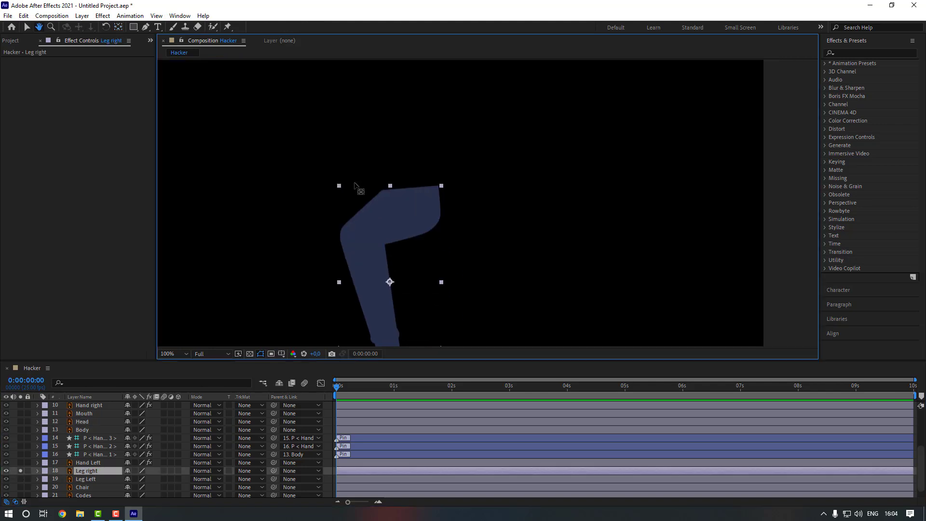
{"action": "left_click", "coordinate": [336, 250]}
{"action": "left_click", "coordinate": [368, 248]}
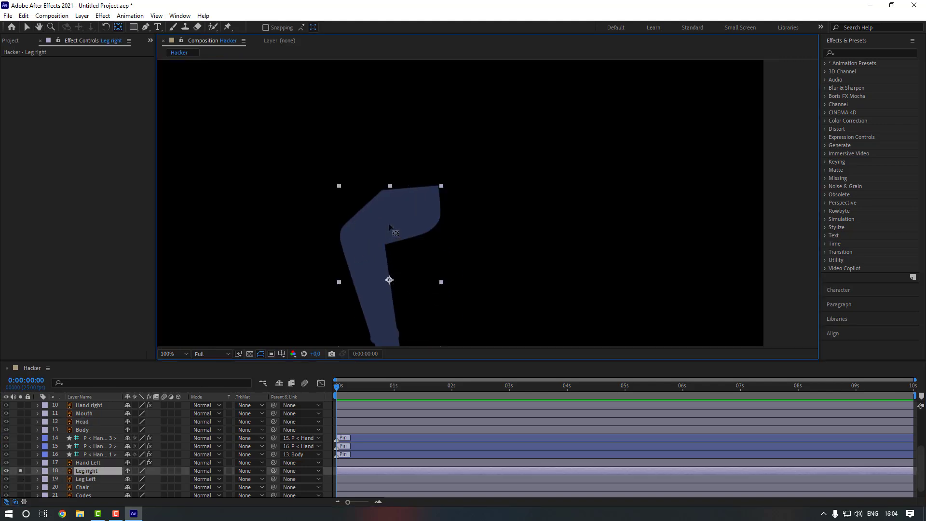
{"action": "left_click_drag", "start_coordinate": [390, 227], "coordinate": [402, 205]}
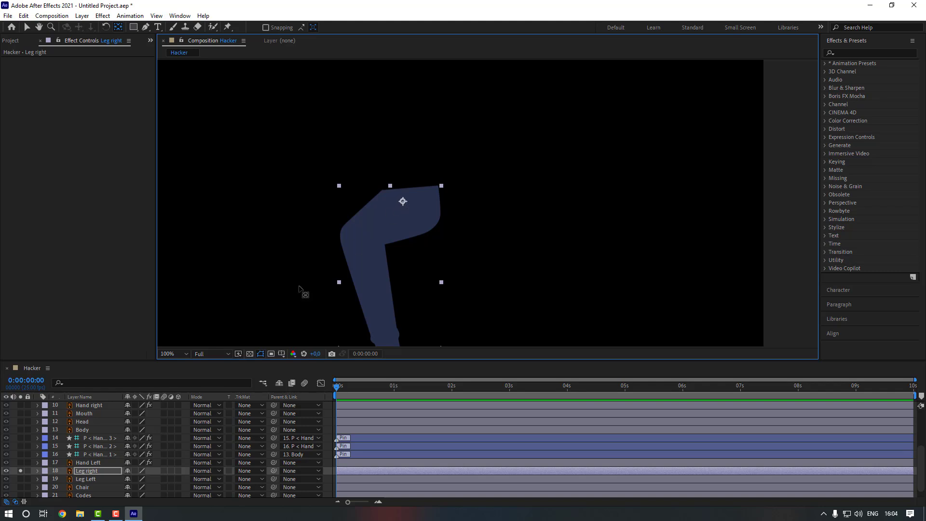
{"action": "left_click", "coordinate": [21, 470]}
Step: Isolate the Leg Left layer, move its anchor point up into the upper thigh, and turn its solo off
{"action": "left_click", "coordinate": [90, 480]}
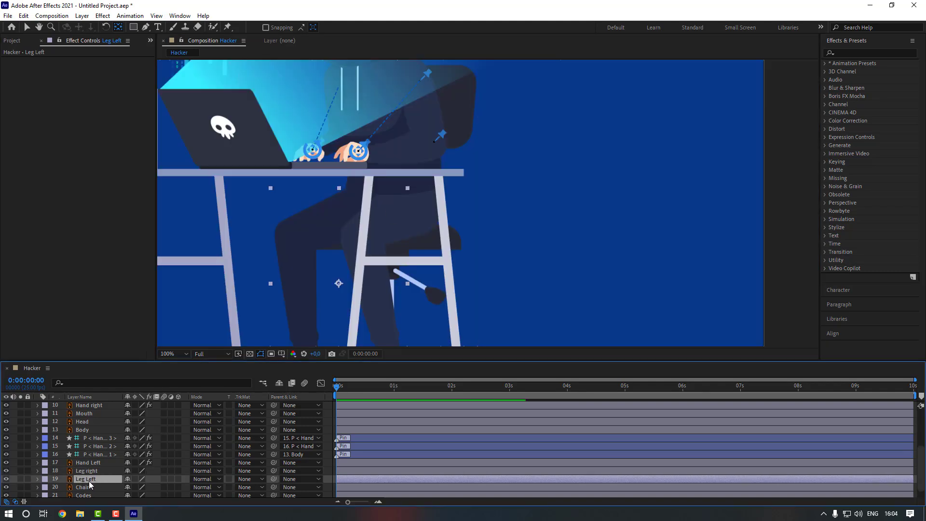
{"action": "left_click", "coordinate": [21, 479]}
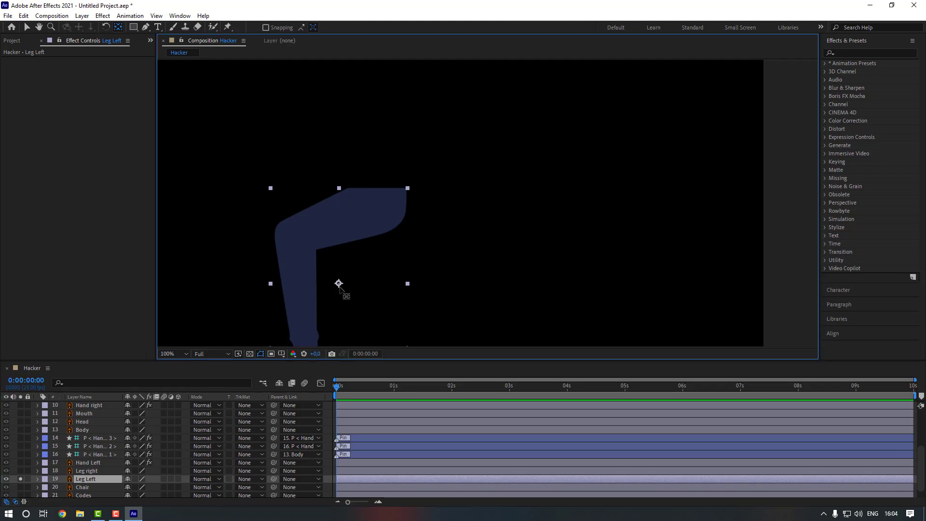
{"action": "left_click_drag", "start_coordinate": [339, 283], "coordinate": [367, 206]}
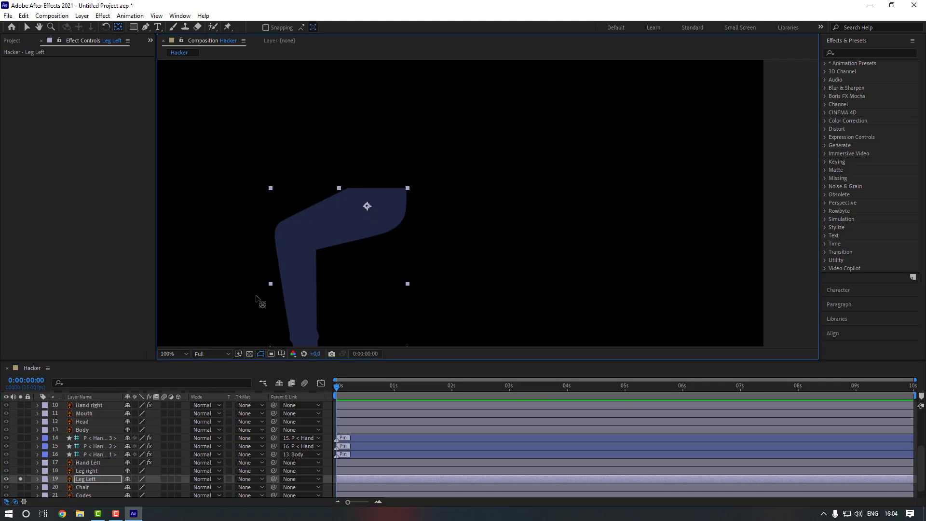
{"action": "left_click", "coordinate": [21, 479]}
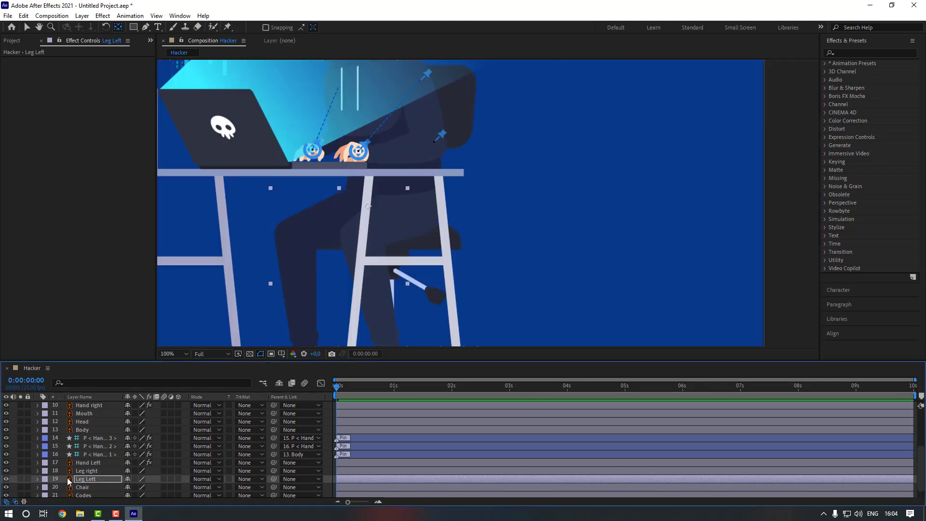
Step: Try rotating the Leg Left layer around its new anchor point
{"action": "key", "text": "r"}
{"action": "left_click_drag", "start_coordinate": [138, 488], "coordinate": [138, 488]}
{"action": "key", "text": "ctrl+z"}
Step: Parent the Head and Mouth layers to the Body layer
{"action": "scroll", "coordinate": [102, 473], "scroll_direction": "up", "scroll_amount": 3}
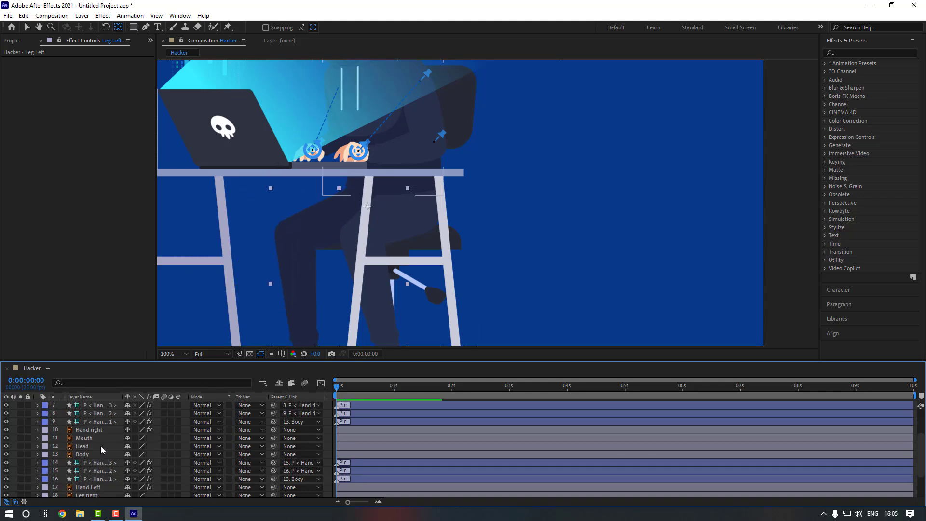
{"action": "left_click", "coordinate": [99, 446]}
{"action": "left_click_drag", "start_coordinate": [273, 447], "coordinate": [83, 454]}
{"action": "left_click", "coordinate": [91, 437]}
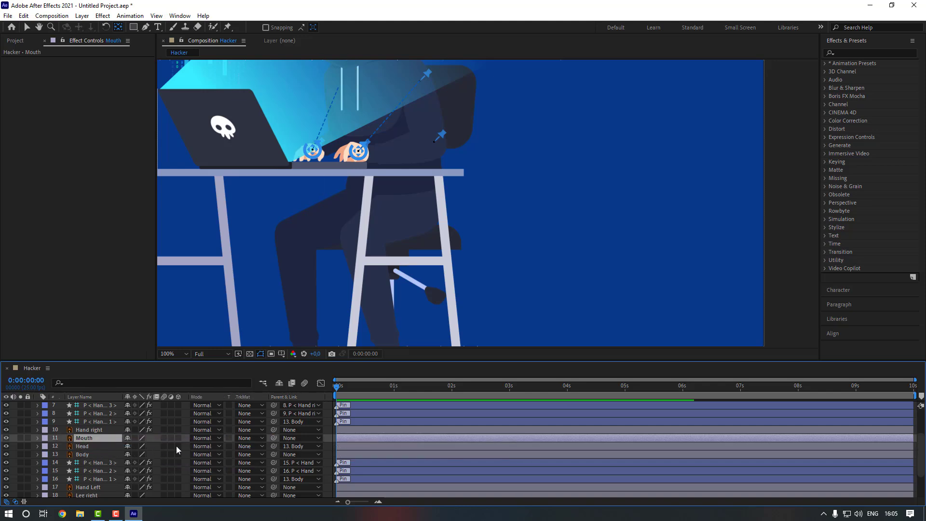
{"action": "left_click_drag", "start_coordinate": [274, 438], "coordinate": [96, 452]}
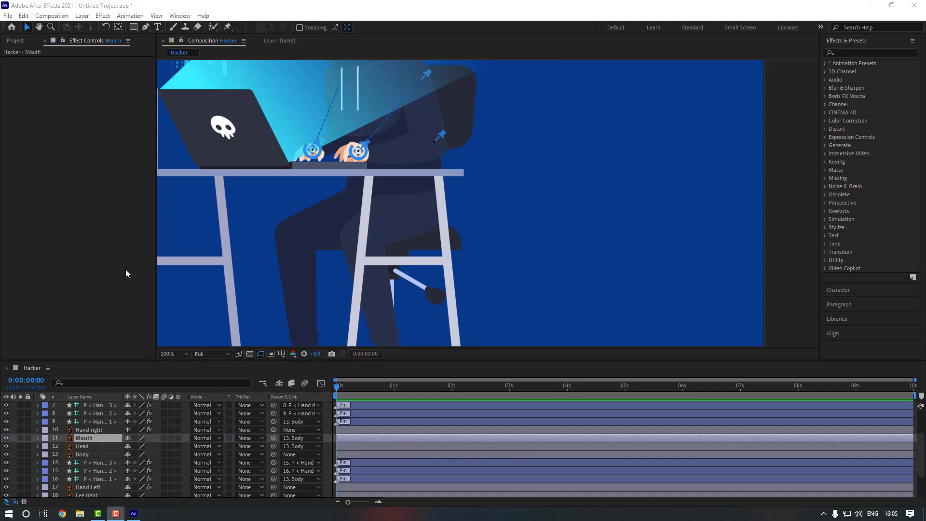
Step: Show the project's contents in place of the effect controls
{"action": "scroll", "coordinate": [232, 242], "scroll_direction": "down", "scroll_amount": 2}
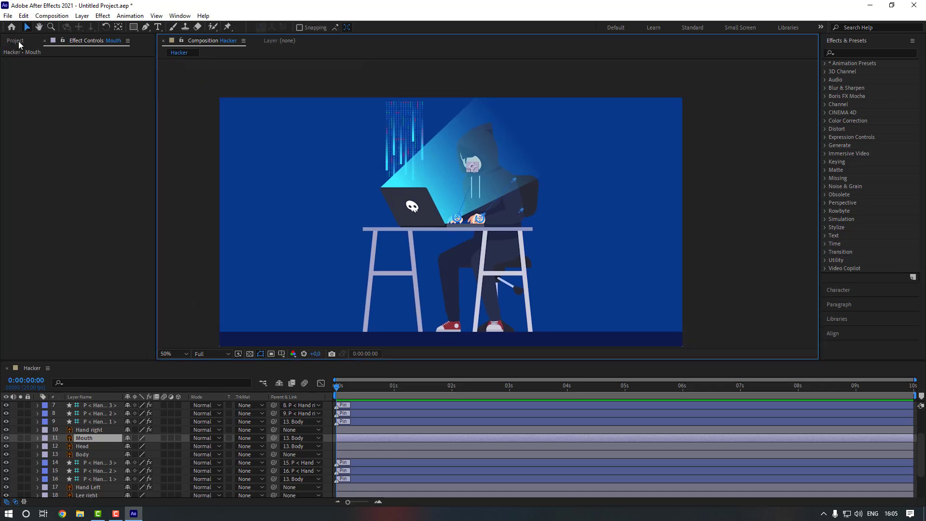
{"action": "left_click", "coordinate": [18, 44]}
{"action": "left_click_drag", "start_coordinate": [337, 188], "coordinate": [320, 180]}
{"action": "left_click", "coordinate": [167, 284]}
Step: Rename the right hand's controller layer as Controller Right
{"action": "scroll", "coordinate": [118, 456], "scroll_direction": "down", "scroll_amount": 3}
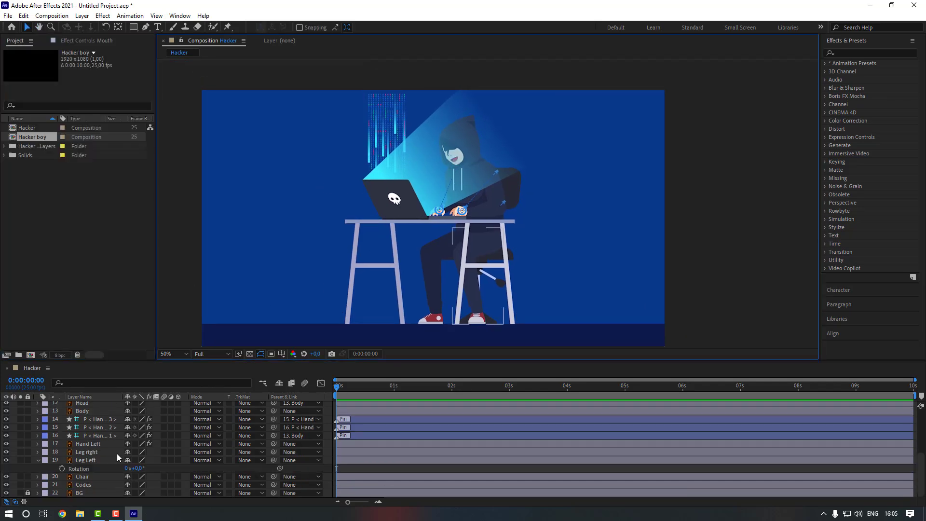
{"action": "scroll", "coordinate": [117, 454], "scroll_direction": "up", "scroll_amount": 5}
{"action": "scroll", "coordinate": [424, 248], "scroll_direction": "up", "scroll_amount": 4}
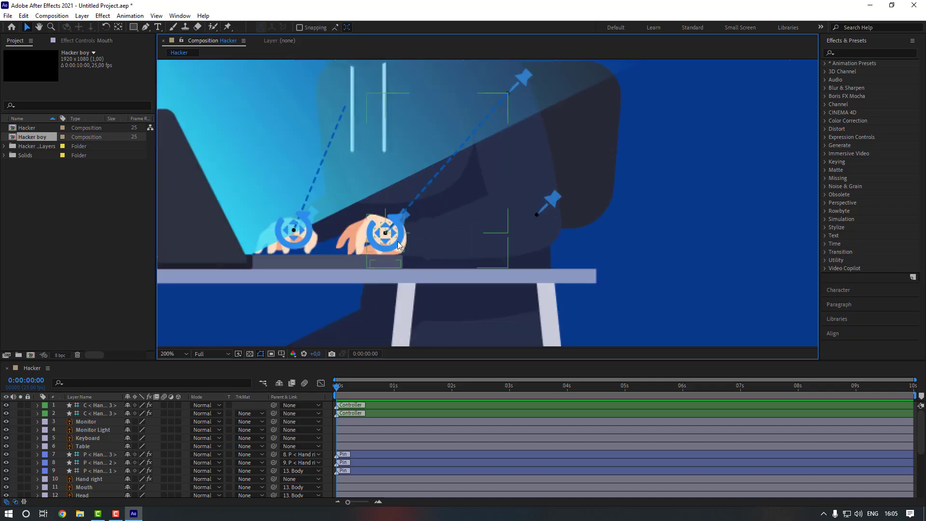
{"action": "left_click_drag", "start_coordinate": [398, 242], "coordinate": [437, 241]}
{"action": "left_click", "coordinate": [100, 415]}
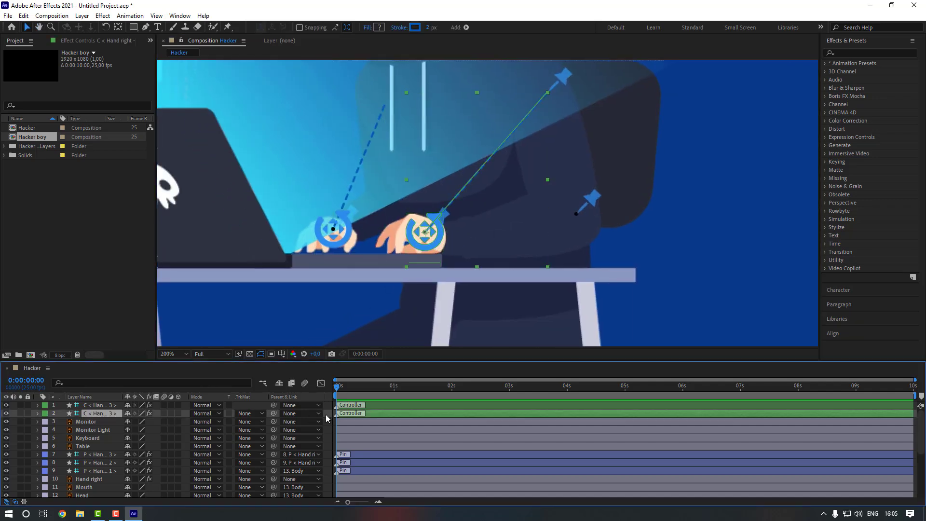
{"action": "key", "text": "Return"}
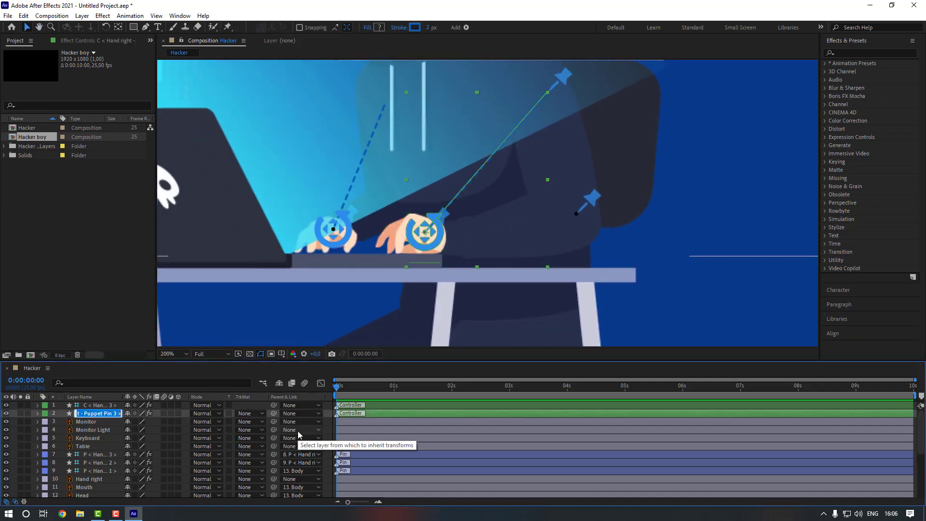
{"action": "type", "text": "Controller Right"}
{"action": "key", "text": "Return"}
Step: Rename the left hand's controller layer as Controller Left
{"action": "left_click", "coordinate": [100, 406]}
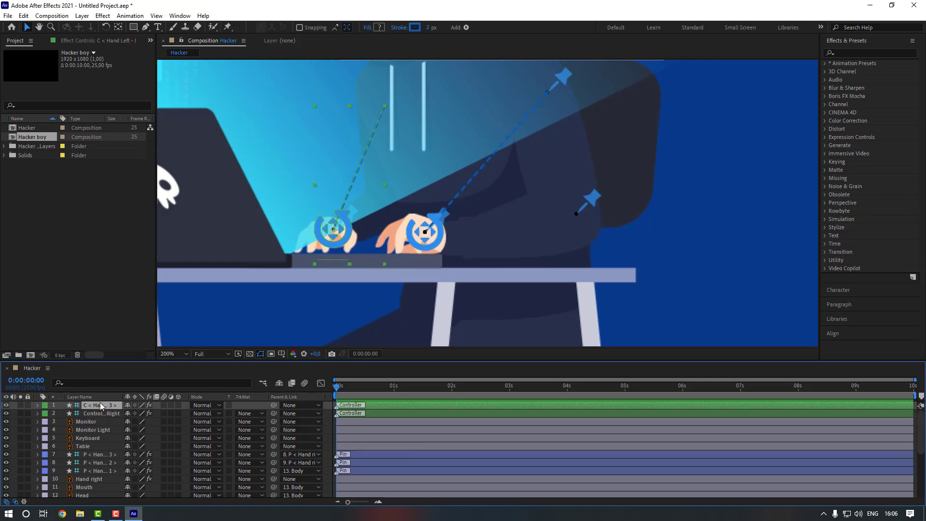
{"action": "type", "text": "Controller Left"}
{"action": "key", "text": "Return"}
Step: Start Position keyframing on the Controller Right layer at frame 0
{"action": "left_click", "coordinate": [100, 413]}
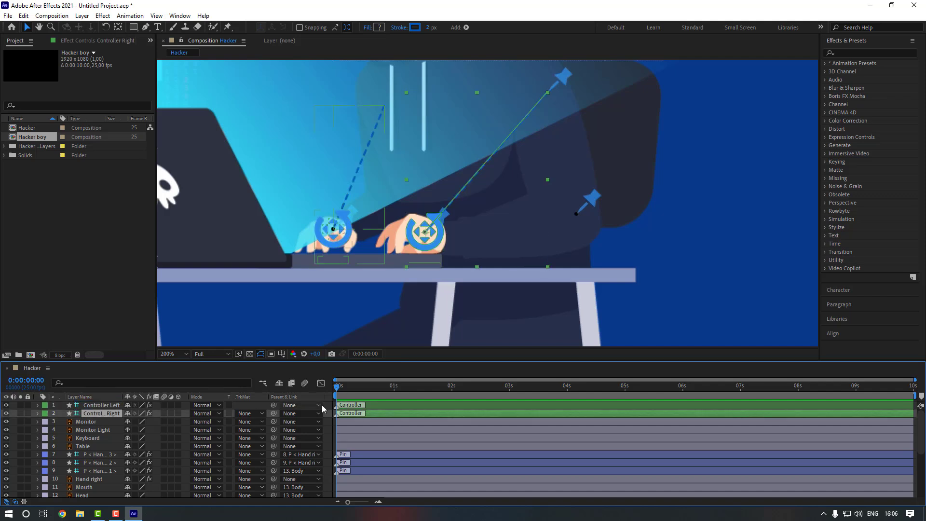
{"action": "key", "text": "p"}
{"action": "scroll", "coordinate": [433, 273], "scroll_direction": "up", "scroll_amount": 1}
{"action": "scroll", "coordinate": [513, 263], "scroll_direction": "up", "scroll_amount": 1}
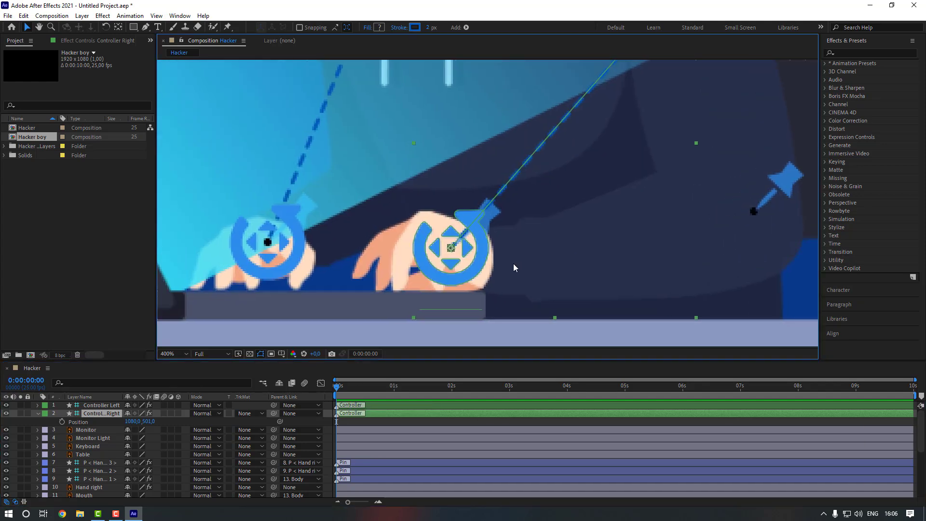
{"action": "left_click", "coordinate": [61, 422]}
{"action": "key", "text": "Return"}
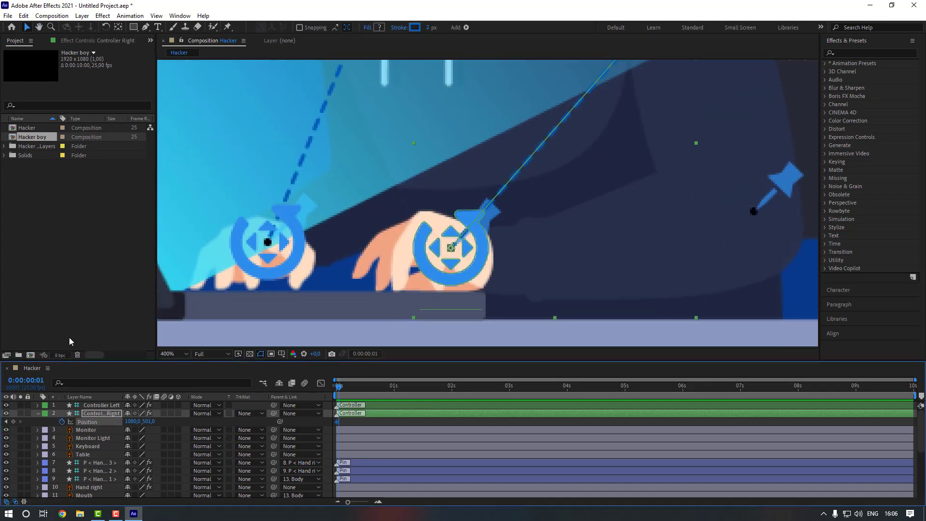
Step: Keyframe the right hand's controller at about 1081, 497 on frame 3 and about 1075.5, 501 on frame 6
{"action": "key", "text": "Page_Down"}
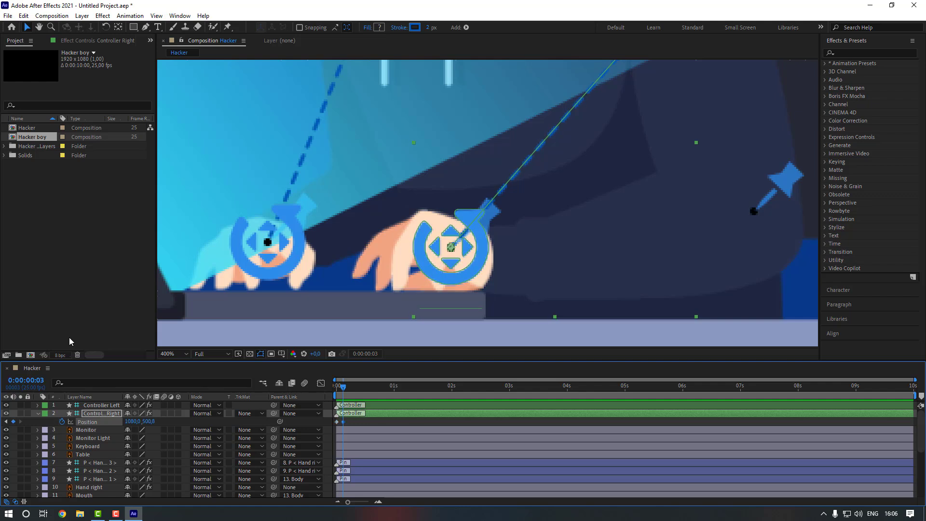
{"action": "left_click_drag", "start_coordinate": [462, 252], "coordinate": [465, 245]}
{"action": "key", "text": "space"}
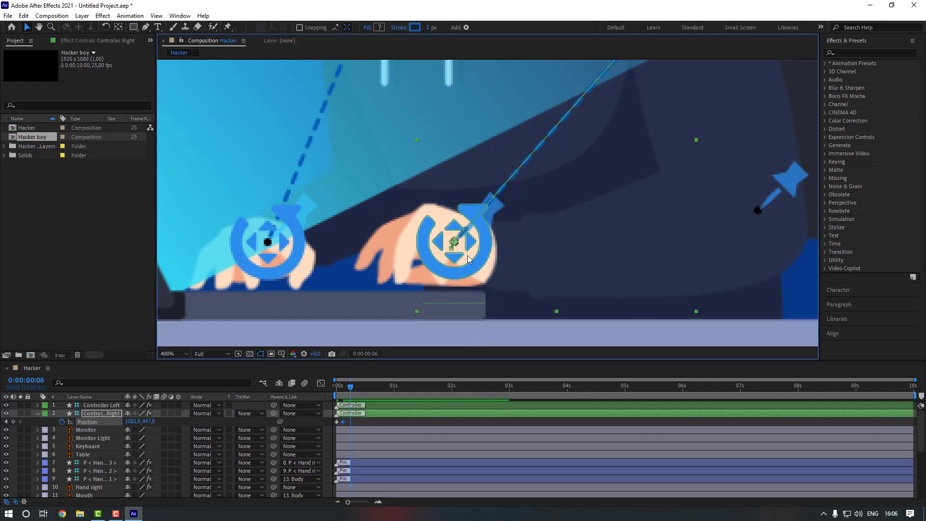
{"action": "left_click_drag", "start_coordinate": [462, 249], "coordinate": [451, 256]}
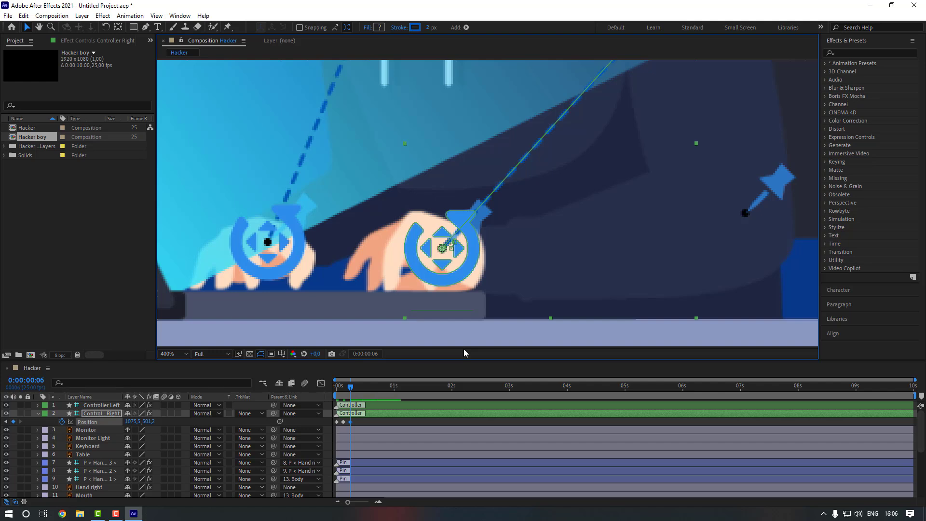
Step: Keyframe the right hand's controller at about 1073.5, 497 on frame 10 and about 1070, 501 on frame 13
{"action": "key", "text": "Page_Down"}
{"action": "key", "text": "Page_Down"}
{"action": "key", "text": "Page_Down"}
{"action": "key", "text": "Page_Down"}
{"action": "left_click_drag", "start_coordinate": [447, 255], "coordinate": [445, 248]}
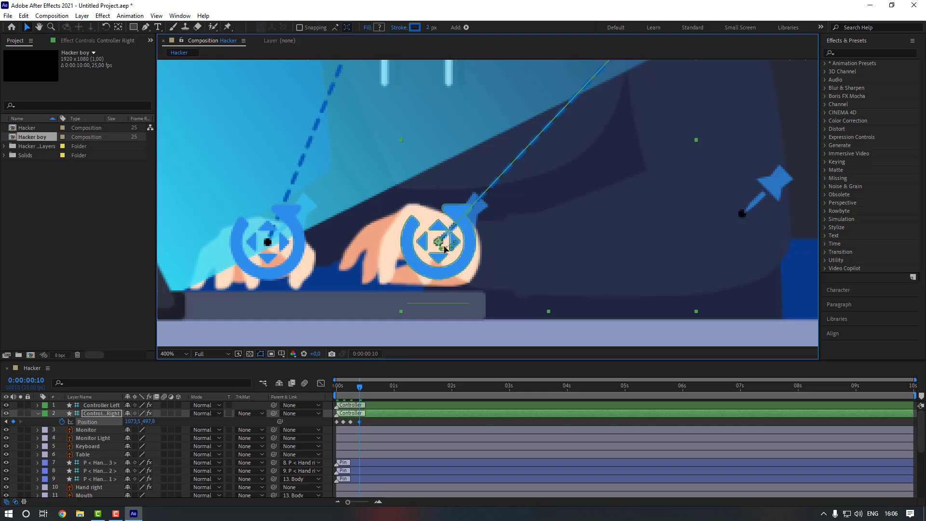
{"action": "key", "text": "Page_Down"}
{"action": "key", "text": "Page_Down"}
{"action": "key", "text": "Page_Down"}
{"action": "mouse_move", "coordinate": [446, 244]}
{"action": "left_mouse_down"}
{"action": "mouse_move", "coordinate": [440, 249]}
{"action": "mouse_move", "coordinate": [450, 249]}
{"action": "left_mouse_up"}
Step: Keyframe the right hand's controller at about 1076.5, 497 on frame 16
{"action": "key", "text": "Page_Down"}
{"action": "key", "text": "Page_Down"}
{"action": "key", "text": "Page_Down"}
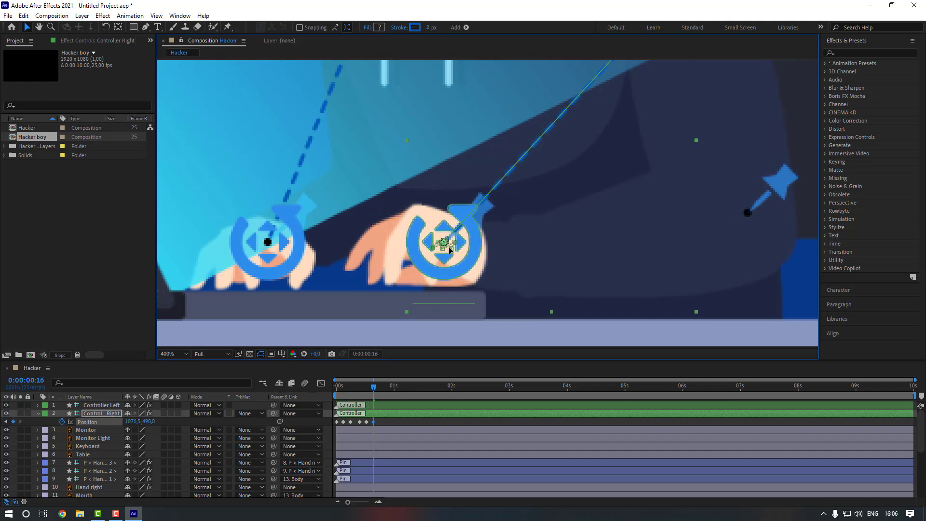
Step: Keyframe Controller Right on frame 19 with its starting position of 1080, 501 to close the typing loop
{"action": "key", "text": "Page_Down"}
{"action": "key", "text": "Page_Down"}
{"action": "key", "text": "Page_Down"}
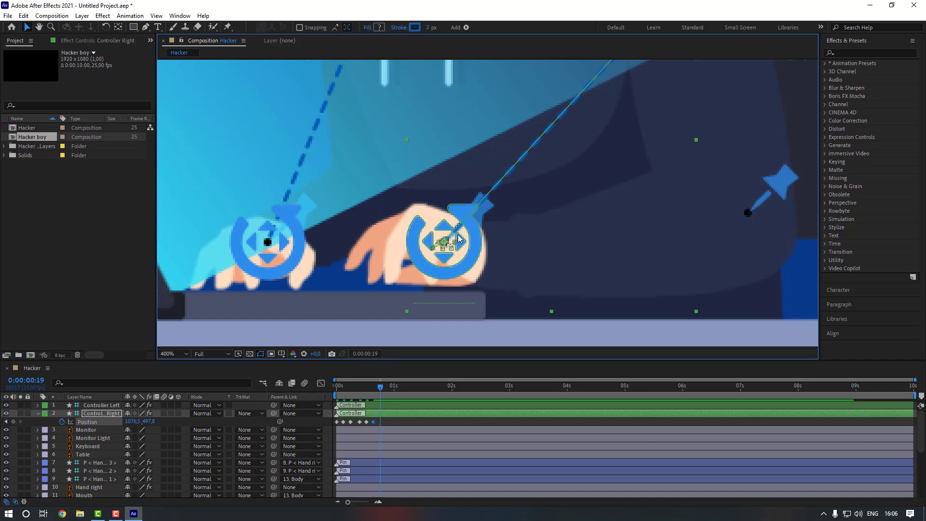
{"action": "left_click_drag", "start_coordinate": [463, 243], "coordinate": [468, 250]}
{"action": "left_click", "coordinate": [340, 426]}
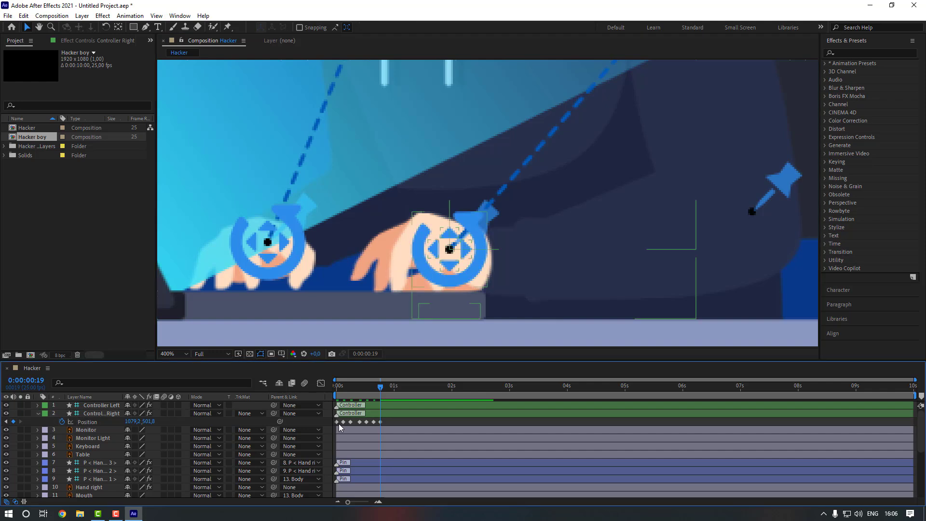
{"action": "left_click", "coordinate": [403, 424]}
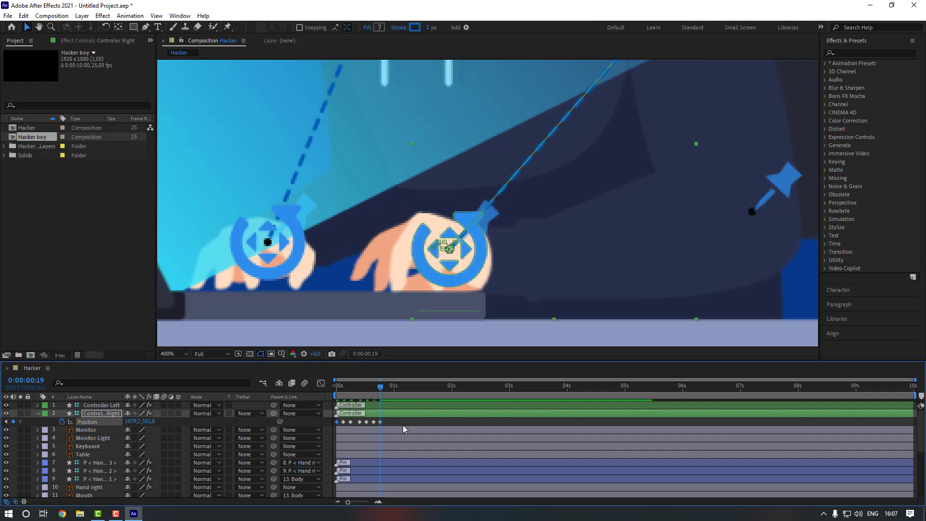
{"action": "key", "text": "Right"}
{"action": "key", "text": "Right"}
{"action": "key", "text": "Right"}
{"action": "key", "text": "Up"}
{"action": "key", "text": "Up"}
{"action": "key", "text": "Up"}
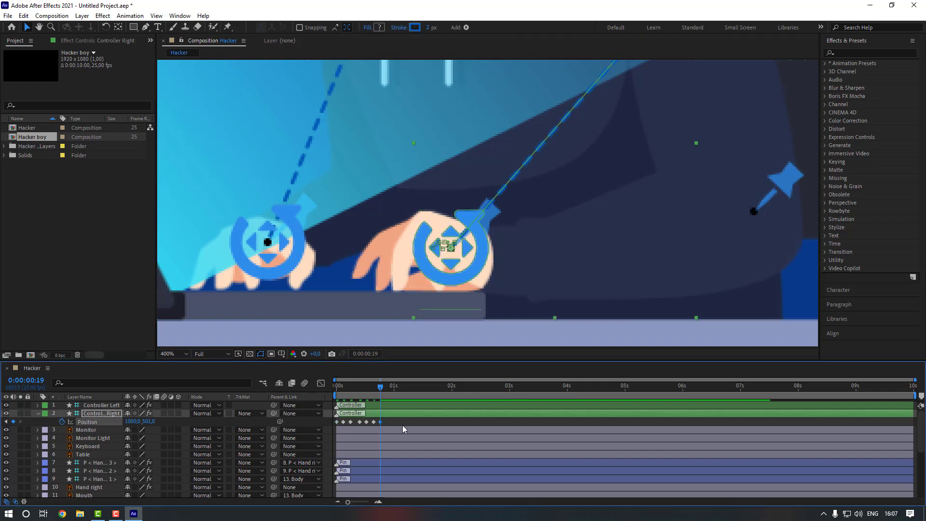
Step: Copy all of Controller Right's Position keyframes and paste them repeatedly to extend the typing loop to about 3 seconds
{"action": "left_click_drag", "start_coordinate": [393, 424], "coordinate": [326, 427]}
{"action": "key", "text": "ctrl+v"}
{"action": "left_click", "coordinate": [423, 386]}
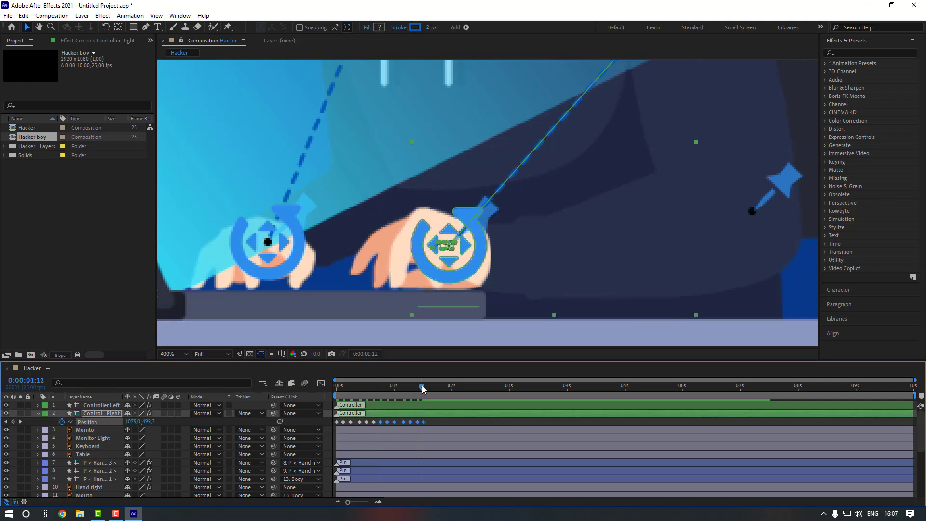
{"action": "left_click", "coordinate": [468, 386]}
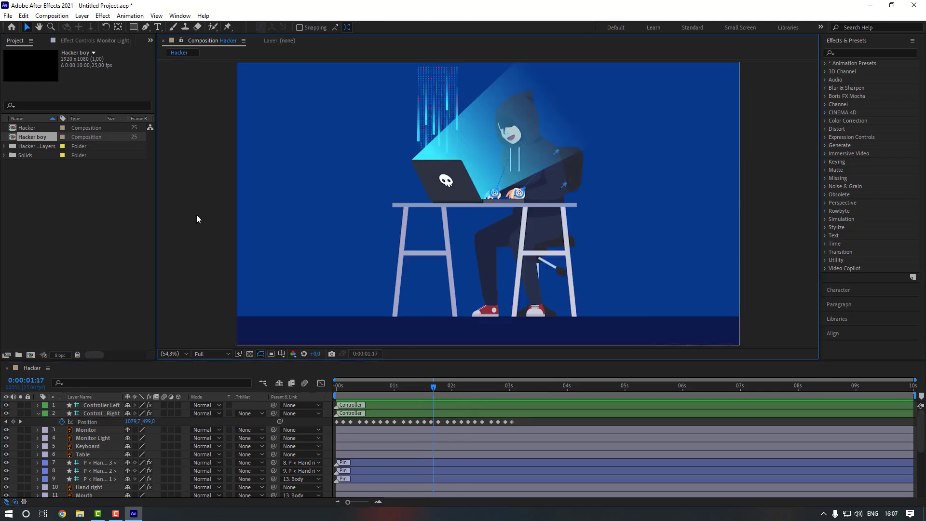
Step: Play back and scrub through the right hand's typing animation
{"action": "key", "text": "space"}
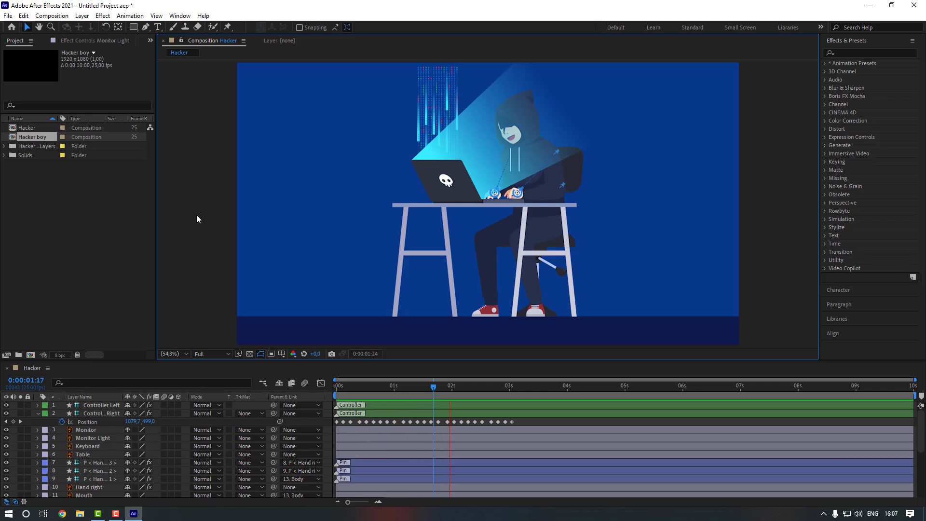
{"action": "key", "text": "space"}
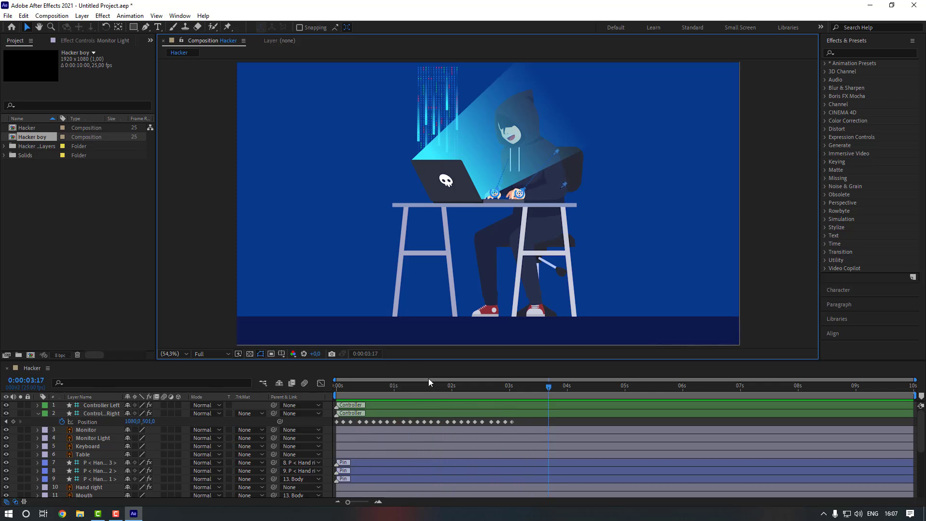
{"action": "left_click_drag", "start_coordinate": [455, 391], "coordinate": [477, 391]}
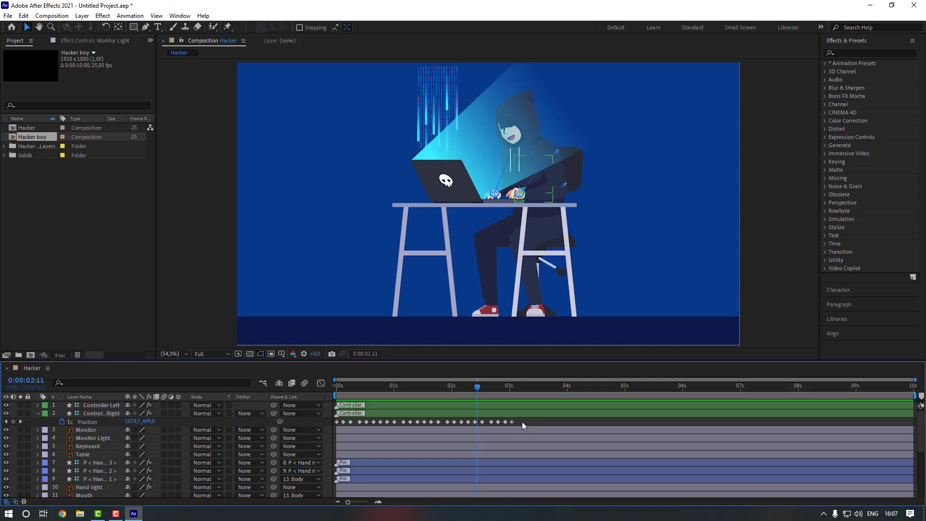
Step: Copy the whole series of Controller Right Position keyframes and paste it at its last keyframe, extending the loop to 0:00:06:02
{"action": "left_click_drag", "start_coordinate": [523, 421], "coordinate": [323, 428]}
{"action": "left_click", "coordinate": [511, 389]}
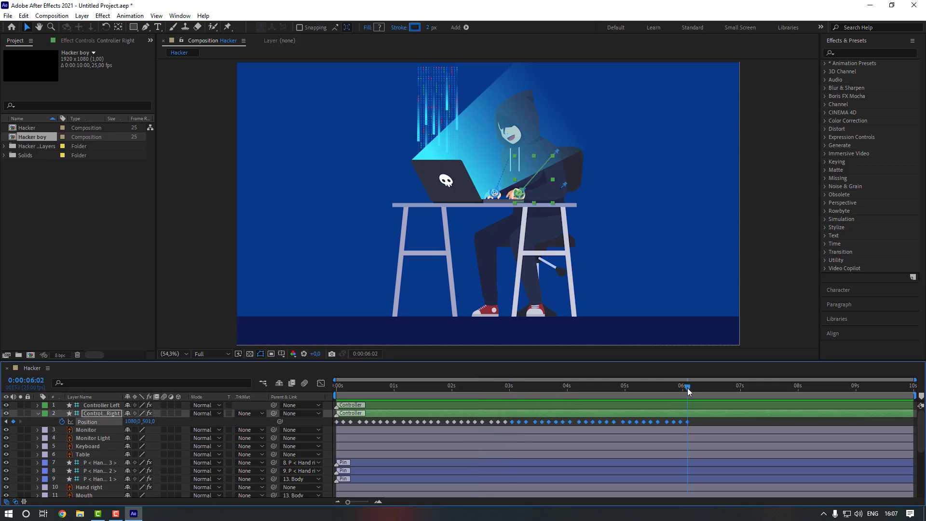
{"action": "left_click", "coordinate": [702, 424]}
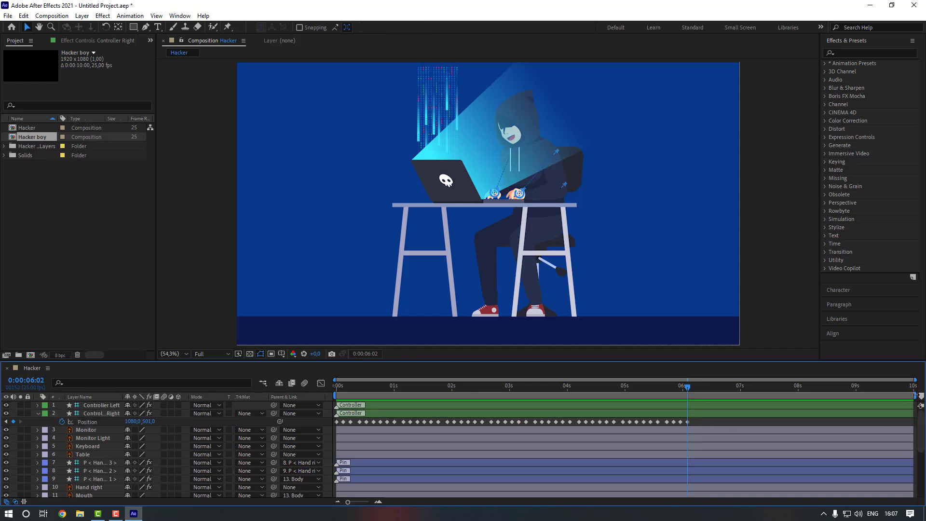
Step: End the work area at 0:00:06:02 and trim the composition to it
{"action": "left_click_drag", "start_coordinate": [916, 394], "coordinate": [693, 394]}
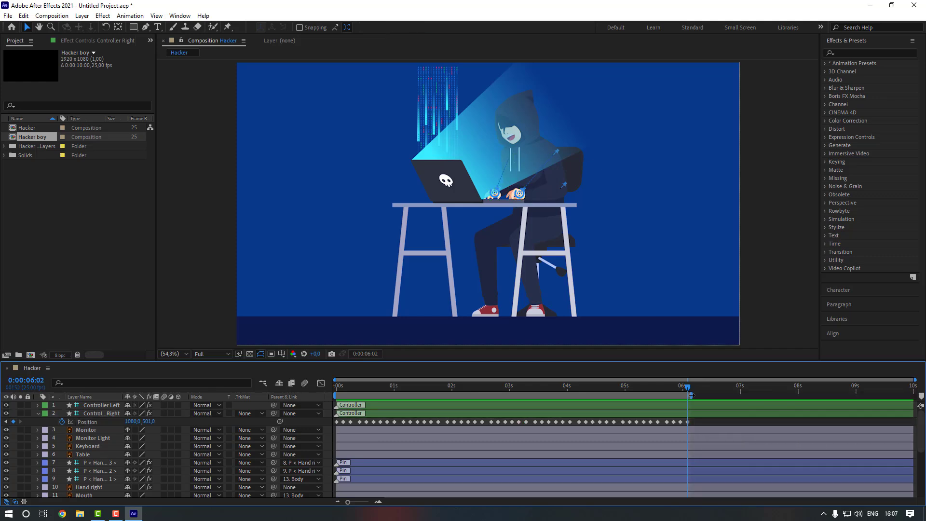
{"action": "right_click", "coordinate": [679, 396]}
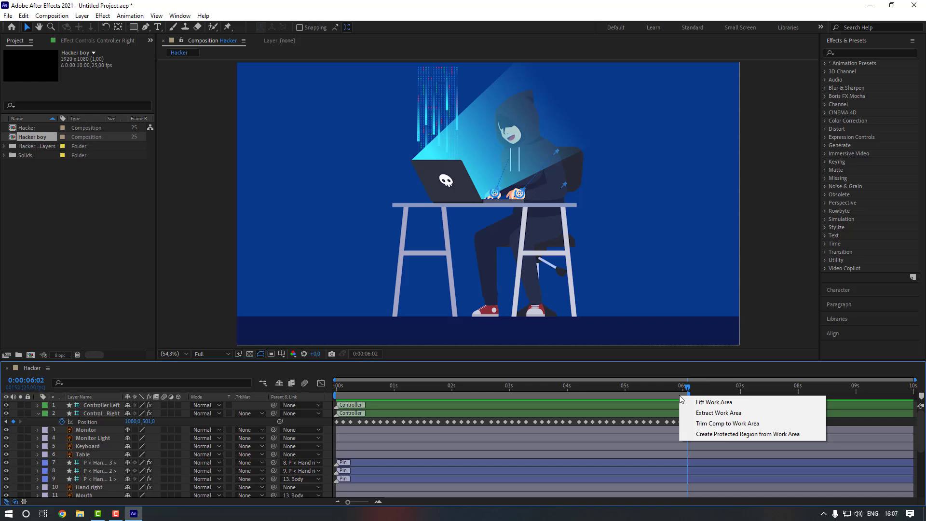
{"action": "left_click", "coordinate": [699, 425]}
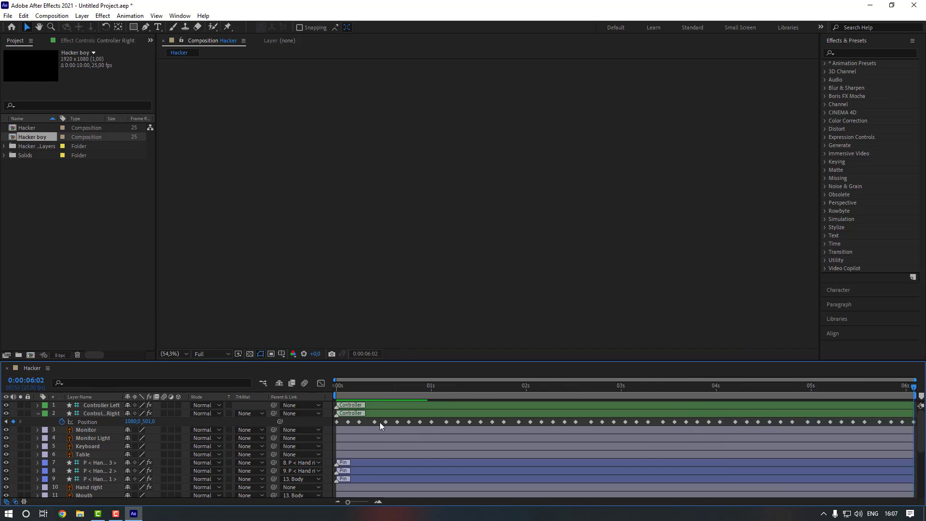
Step: Start Position keyframing on the Controller Left layer at frame 0
{"action": "key", "text": "Home"}
{"action": "left_click", "coordinate": [94, 406]}
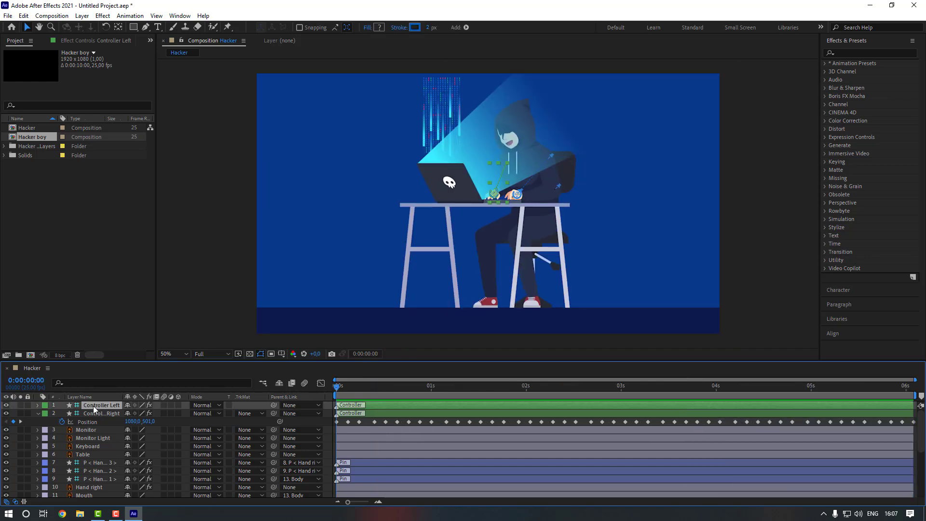
{"action": "scroll", "coordinate": [554, 167], "scroll_direction": "up", "scroll_amount": 2}
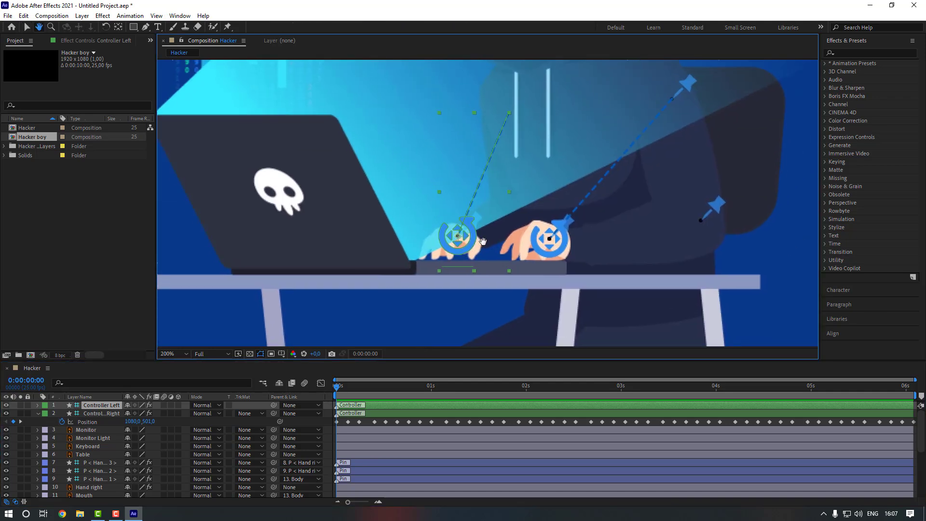
{"action": "key", "text": "p"}
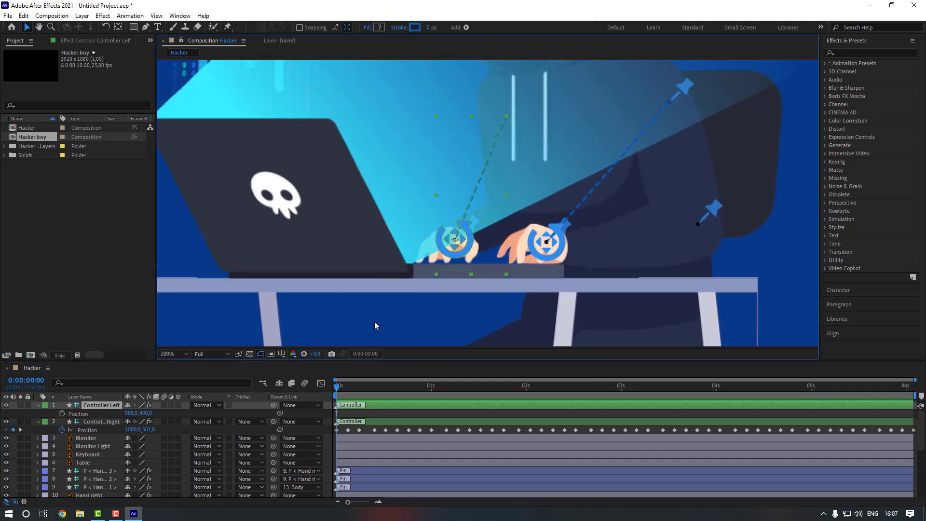
{"action": "left_click", "coordinate": [62, 417]}
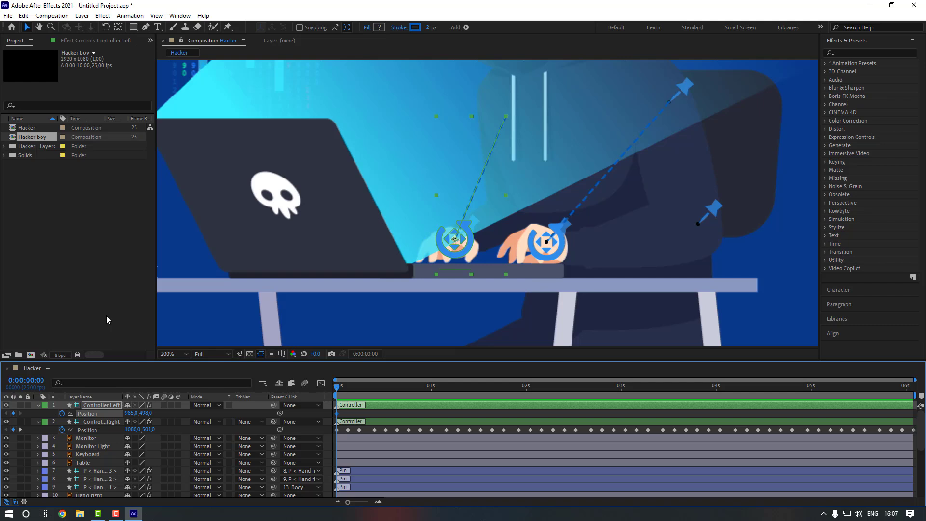
Step: Keyframe the left hand's controller at about 993.5, 493.5 on frame 4 and about 992, 499.5 on frame 7
{"action": "key", "text": "space"}
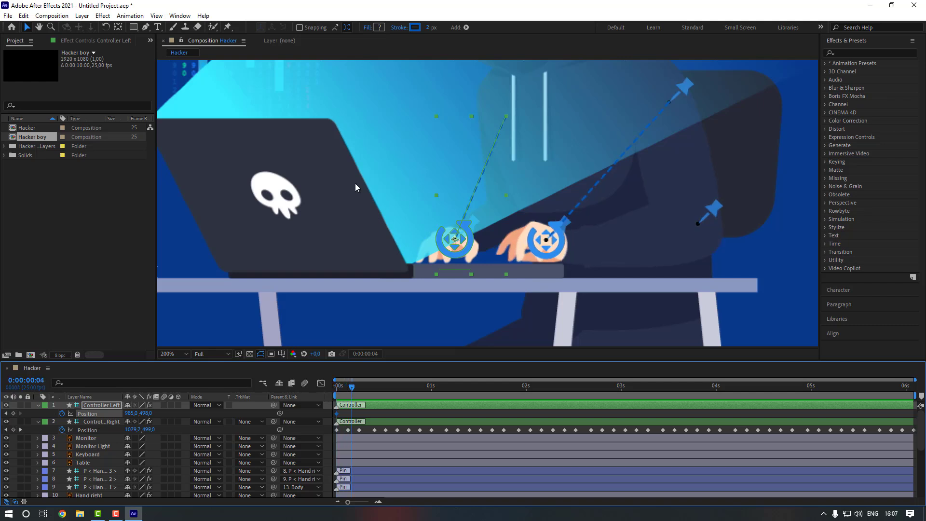
{"action": "left_click_drag", "start_coordinate": [466, 237], "coordinate": [473, 233]}
{"action": "key", "text": "Page_Down"}
{"action": "key", "text": "Page_Down"}
{"action": "key", "text": "Page_Down"}
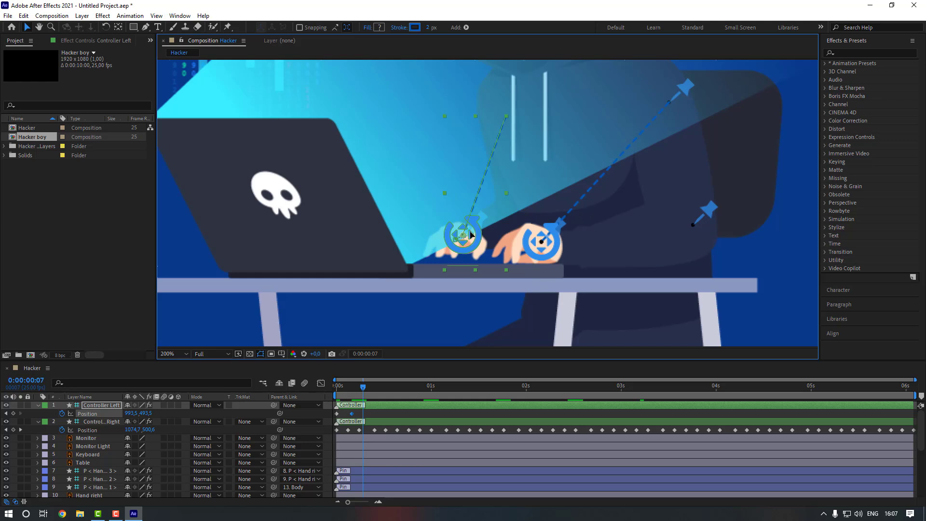
{"action": "left_click_drag", "start_coordinate": [472, 235], "coordinate": [470, 237]}
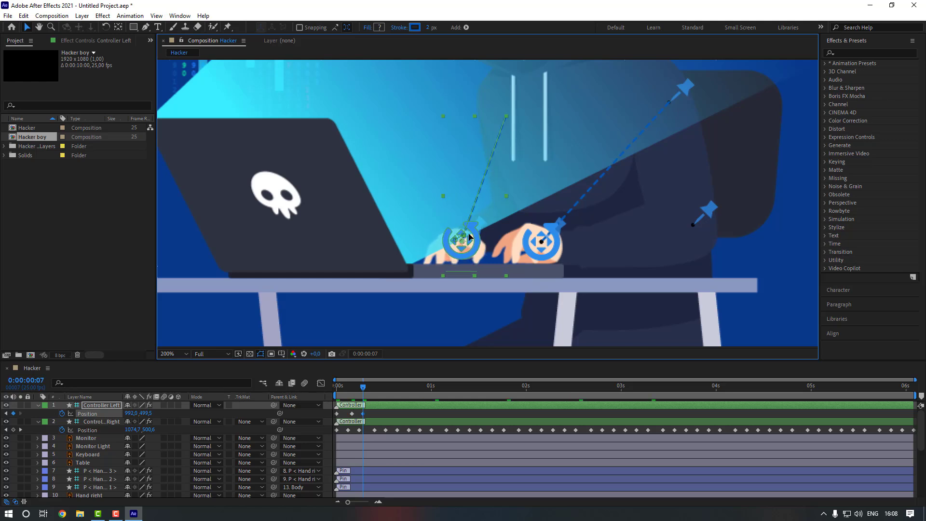
Step: Keyframe the left hand's controller at about 986, 496.5 on frame 10 and about 986, 499 on frame 13
{"action": "key", "text": "Page_Down"}
{"action": "key", "text": "Page_Down"}
{"action": "key", "text": "Page_Down"}
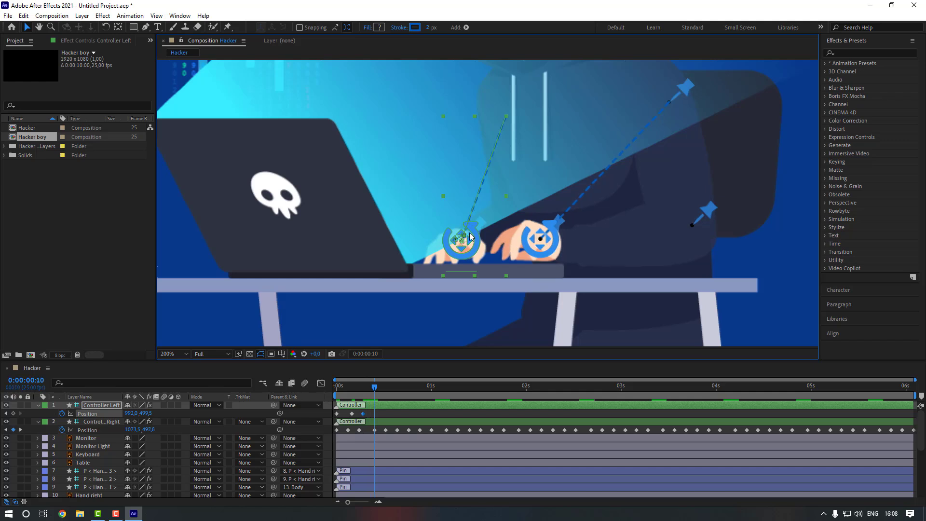
{"action": "left_click_drag", "start_coordinate": [468, 235], "coordinate": [463, 232]}
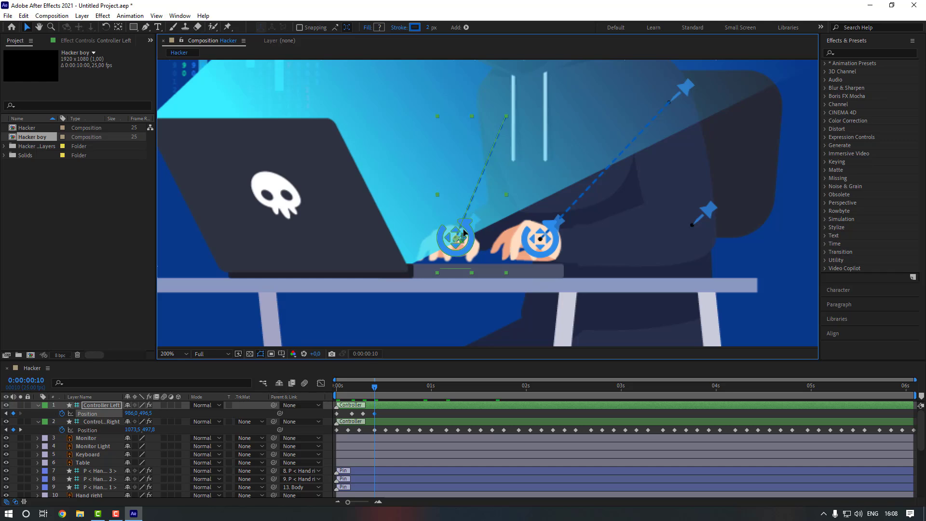
{"action": "key", "text": "space"}
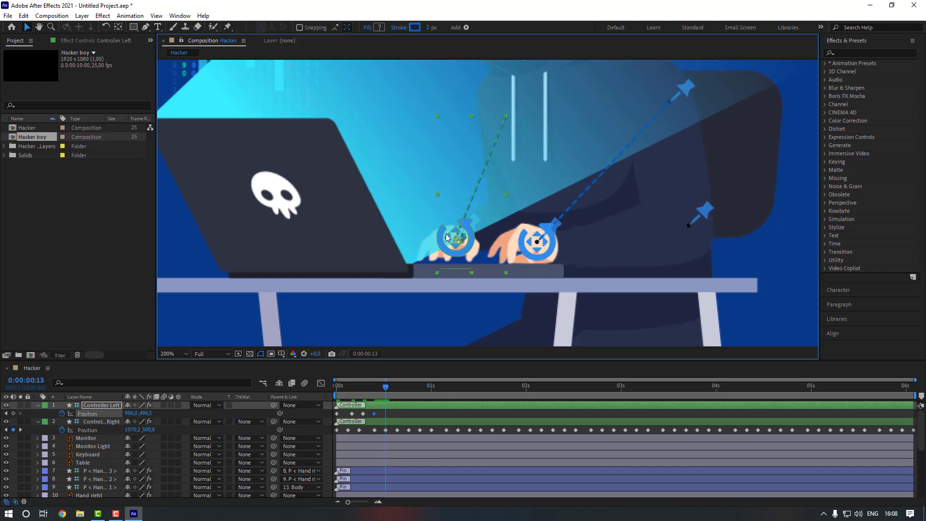
{"action": "left_click_drag", "start_coordinate": [446, 236], "coordinate": [448, 239]}
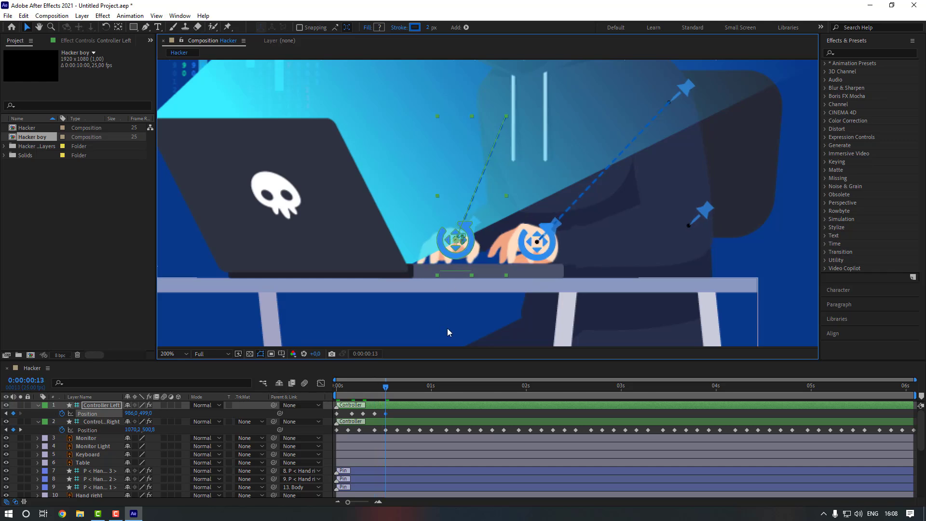
Step: Keyframe the left hand's controller at about 989, 496 on frame 15 and about 989.5, 499 on frame 19
{"action": "key", "text": "Page_Down"}
{"action": "key", "text": "Page_Down"}
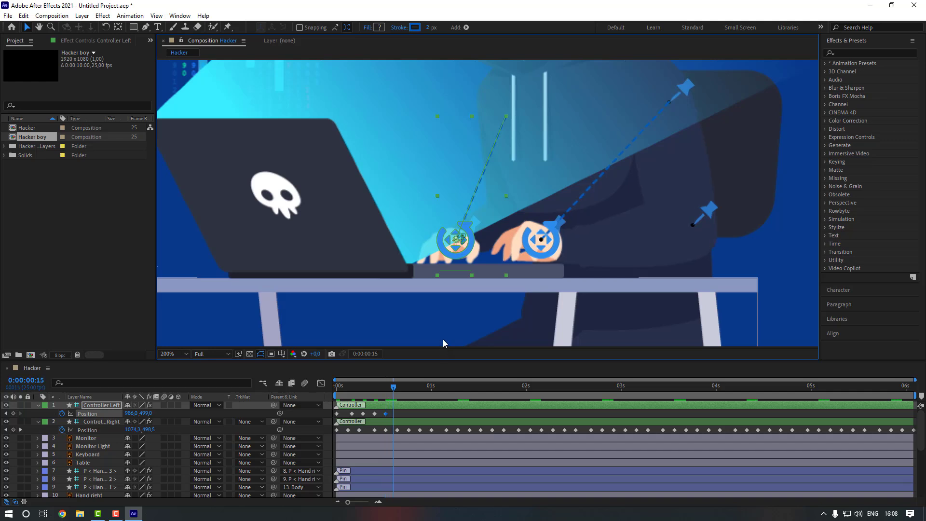
{"action": "left_click_drag", "start_coordinate": [445, 240], "coordinate": [447, 238]}
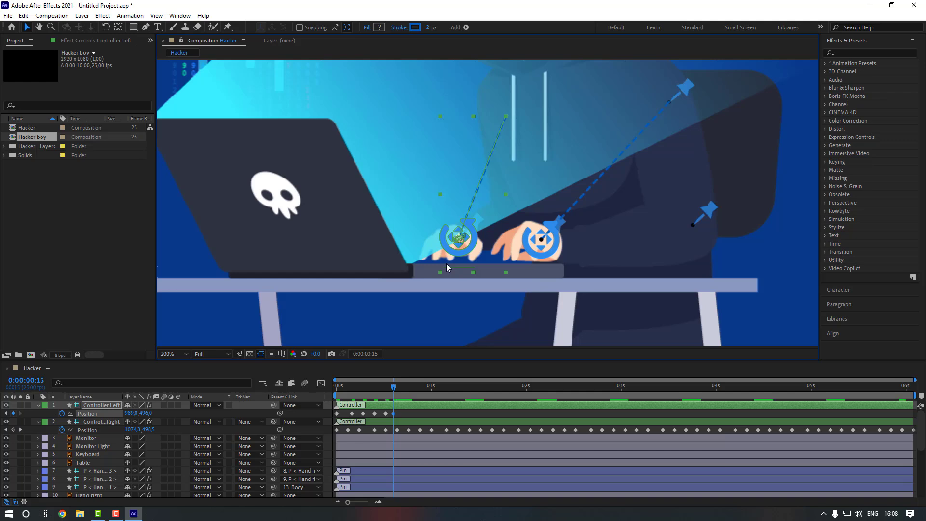
{"action": "key", "text": "Page_Down"}
{"action": "key", "text": "Page_Down"}
{"action": "key", "text": "Page_Down"}
{"action": "key", "text": "Page_Down"}
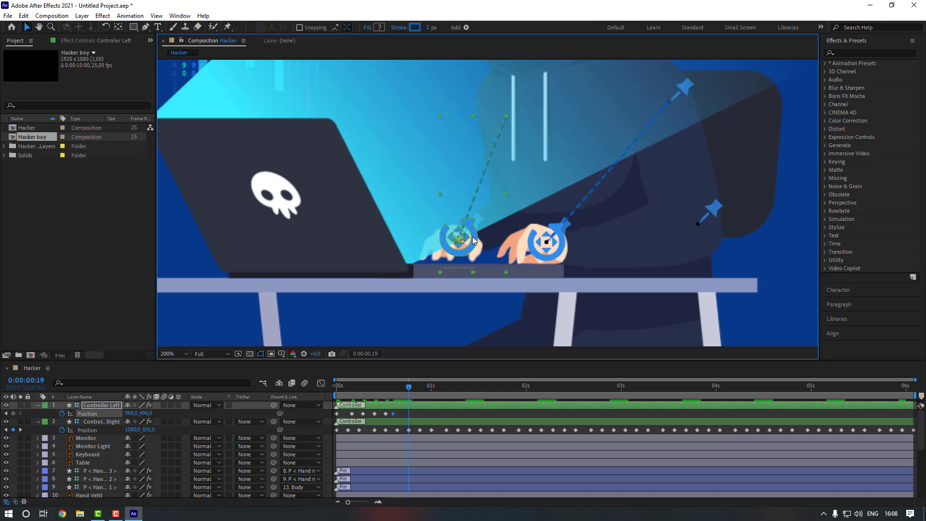
{"action": "left_click_drag", "start_coordinate": [473, 242], "coordinate": [473, 244]}
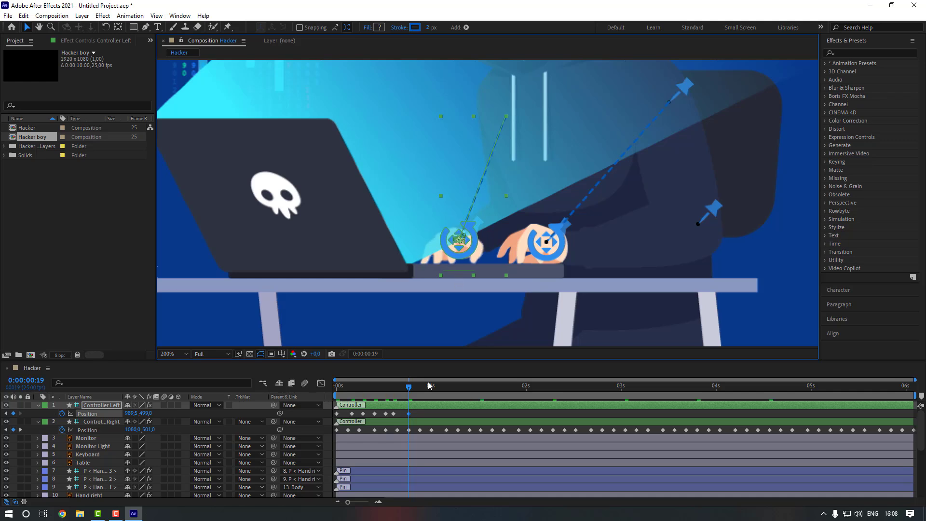
Step: Duplicate Controller Left's frame 0 Position keyframe onto frame 21 to close the typing cycle
{"action": "key", "text": "Page_Down"}
{"action": "key", "text": "Page_Down"}
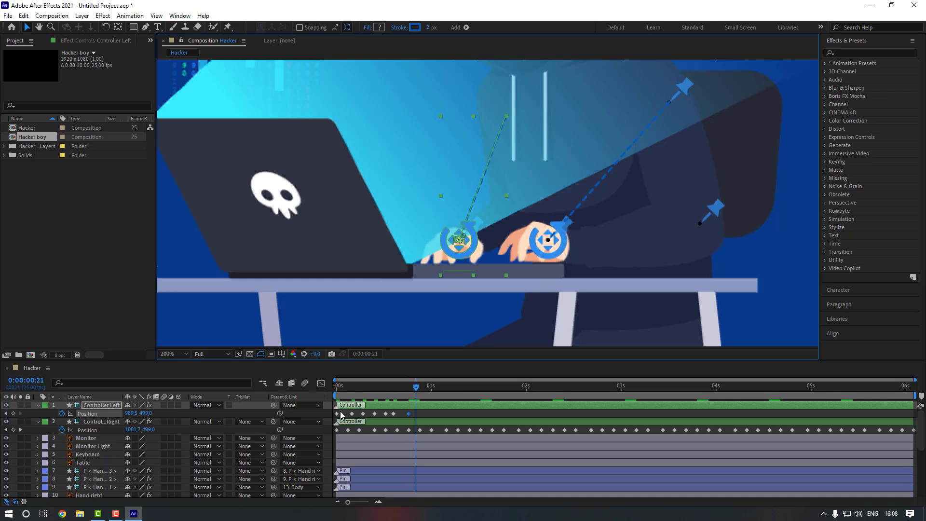
{"action": "left_click", "coordinate": [337, 414]}
{"action": "key", "text": "ctrl+c"}
{"action": "key", "text": "ctrl+v"}
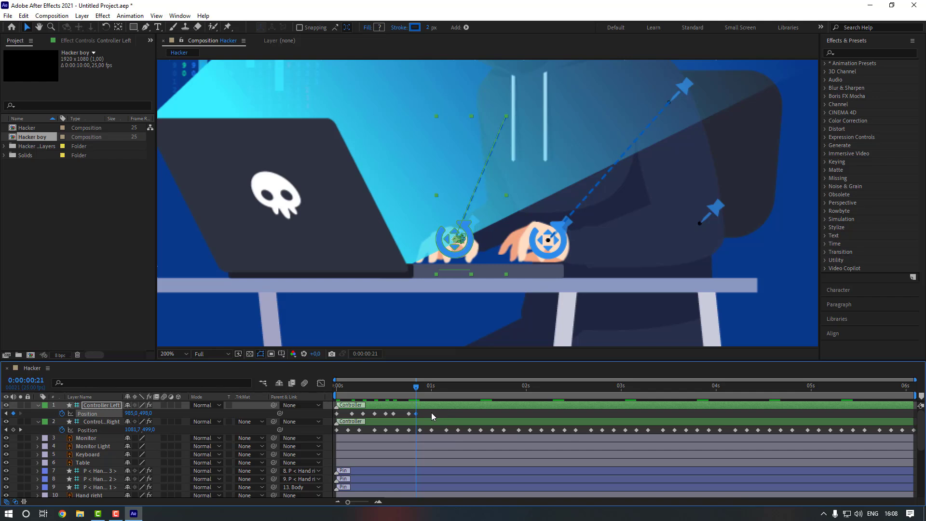
Step: Copy all Controller Left Position keyframes and paste the cycle repeatedly, end to end, until the composition's end
{"action": "left_click", "coordinate": [431, 413]}
{"action": "left_click_drag", "start_coordinate": [431, 412], "coordinate": [328, 415]}
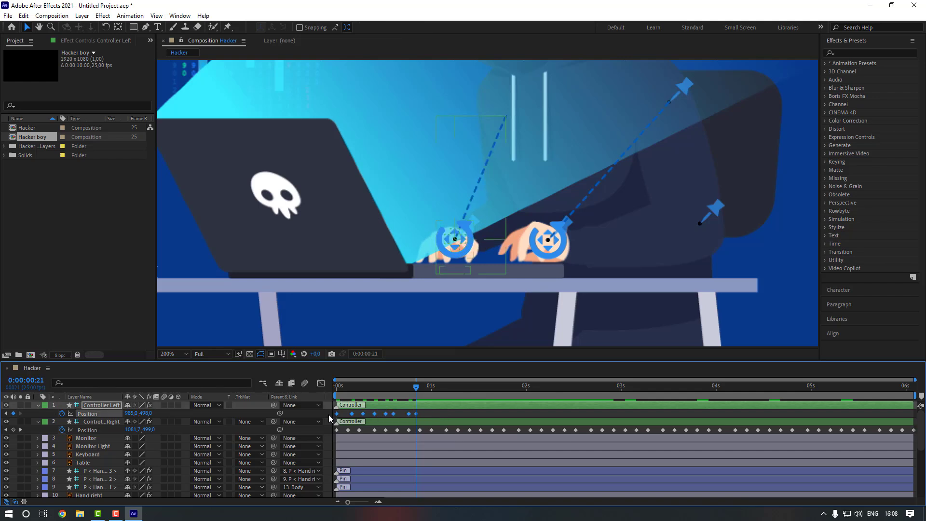
{"action": "left_click", "coordinate": [497, 388]}
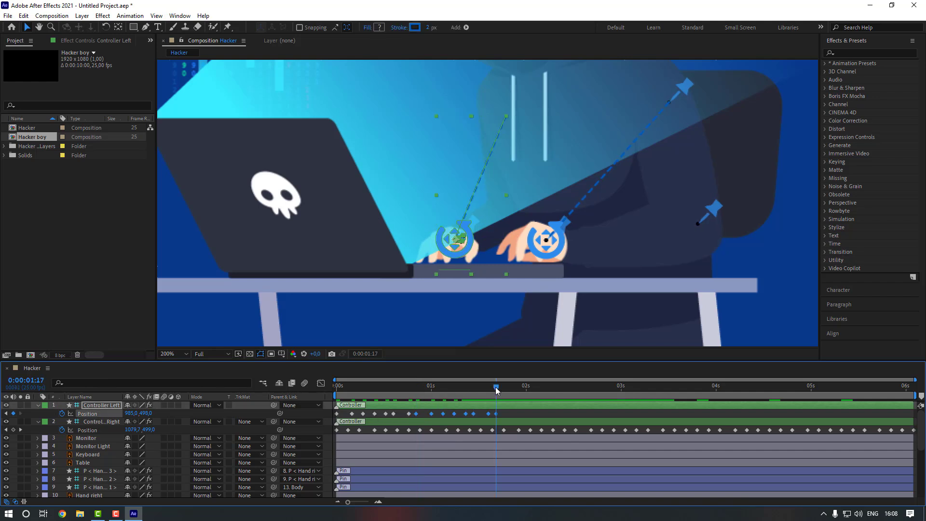
{"action": "left_click", "coordinate": [577, 392]}
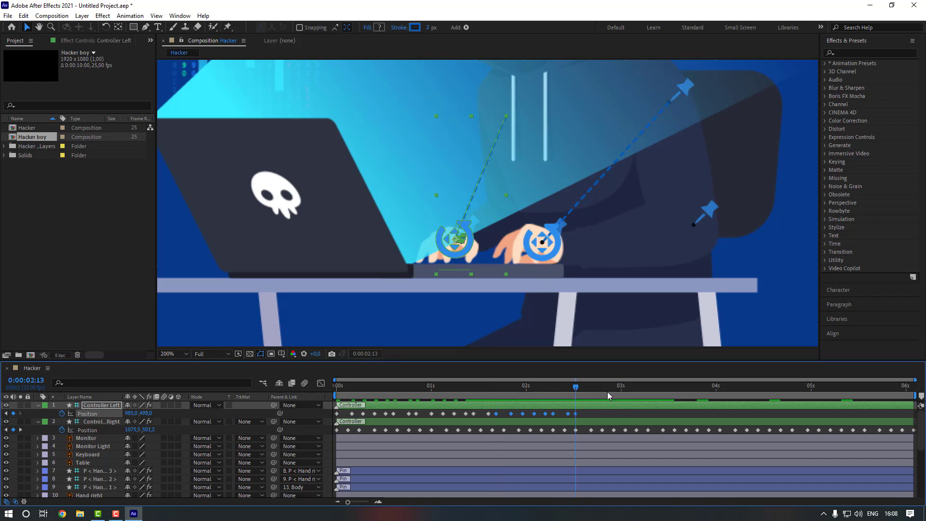
{"action": "left_click", "coordinate": [657, 391]}
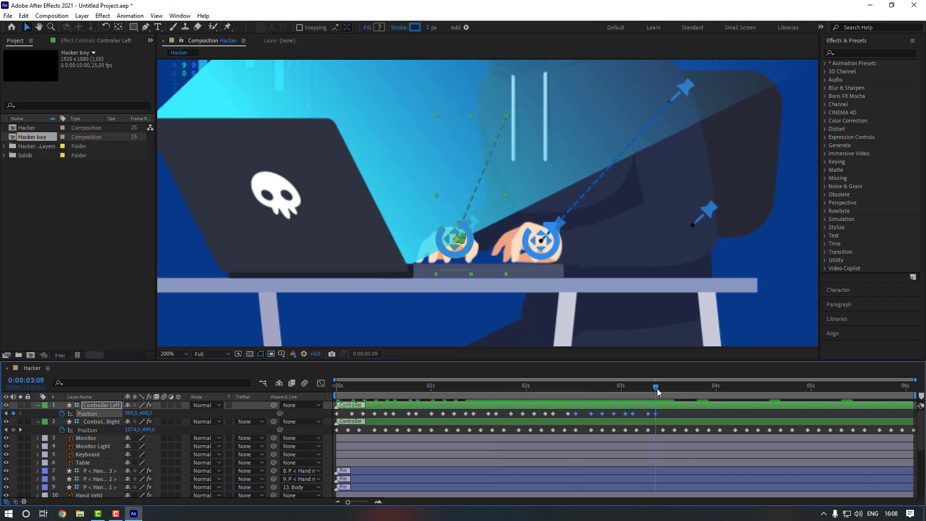
{"action": "left_click", "coordinate": [734, 390]}
{"action": "left_click", "coordinate": [815, 389]}
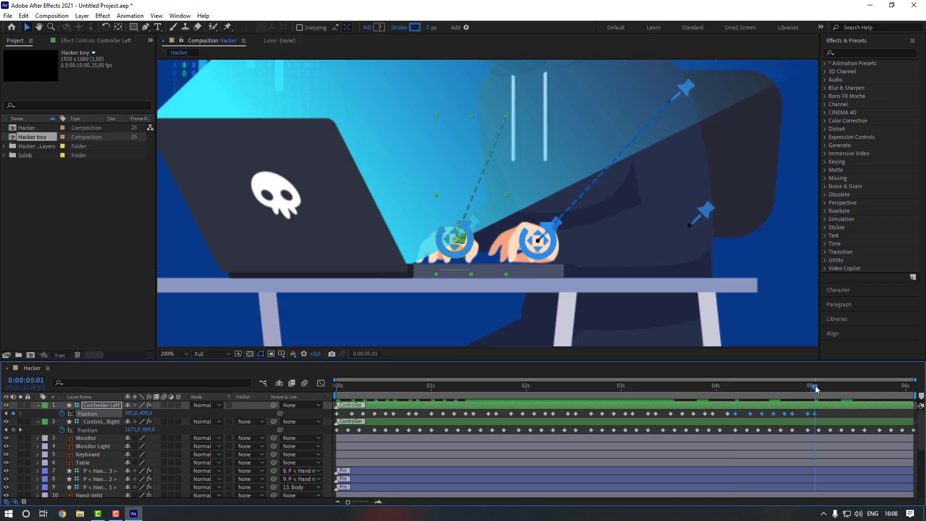
{"action": "left_click", "coordinate": [896, 386]}
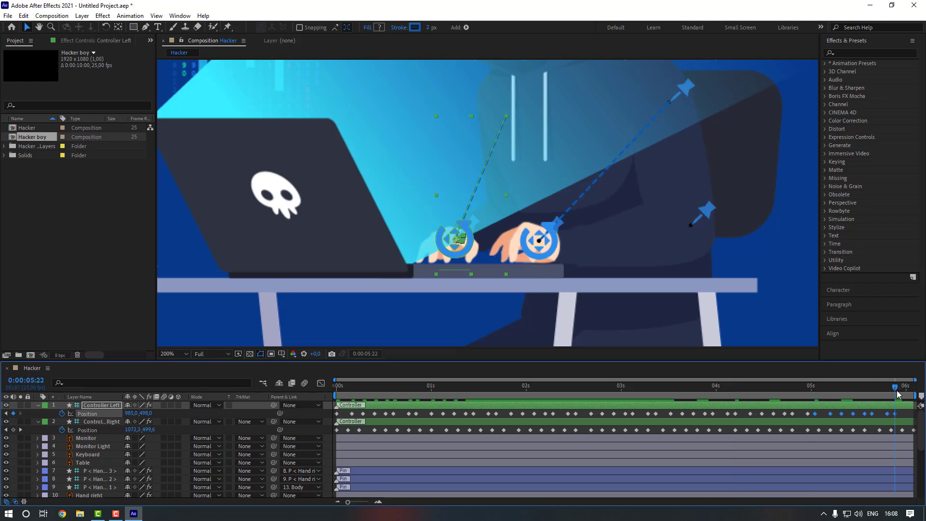
{"action": "key", "text": "ctrl+v"}
{"action": "left_click", "coordinate": [881, 414]}
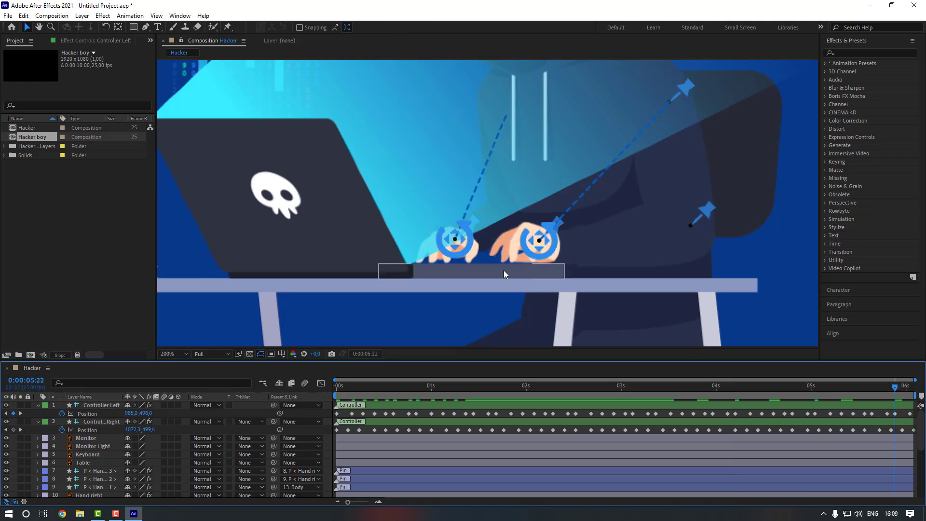
Step: Fit the whole composition in the viewer and preview the typing animation
{"action": "left_click", "coordinate": [173, 353]}
{"action": "left_click", "coordinate": [195, 193]}
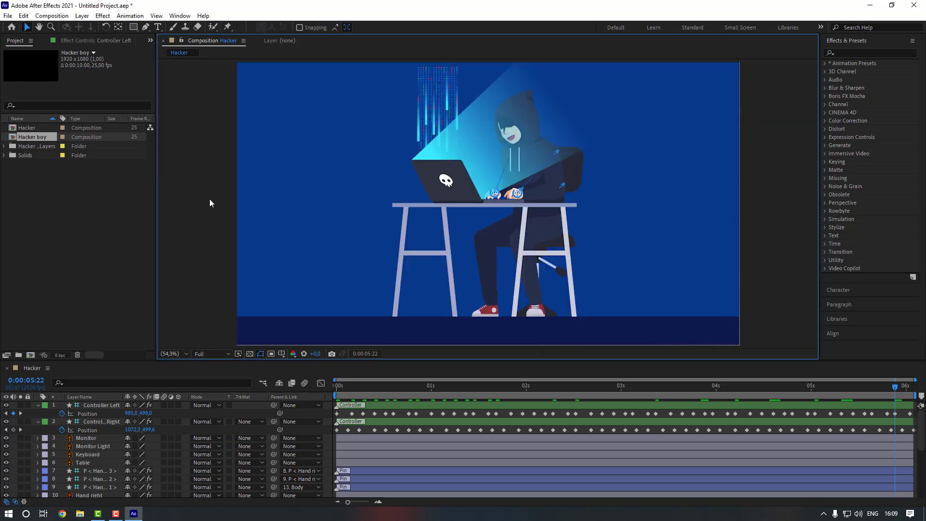
{"action": "key", "text": "space"}
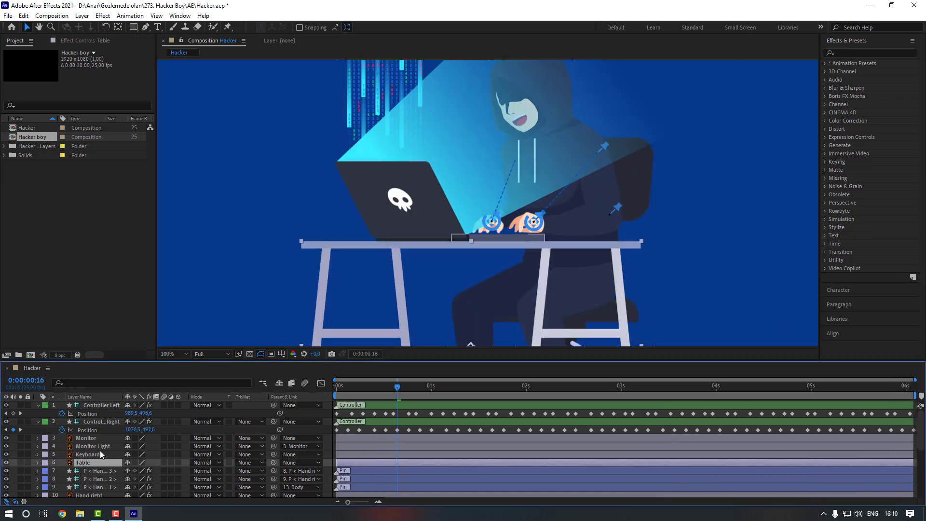
Step: Start Opacity keyframing on the Monitor Light layer at frame 0
{"action": "left_click", "coordinate": [100, 448]}
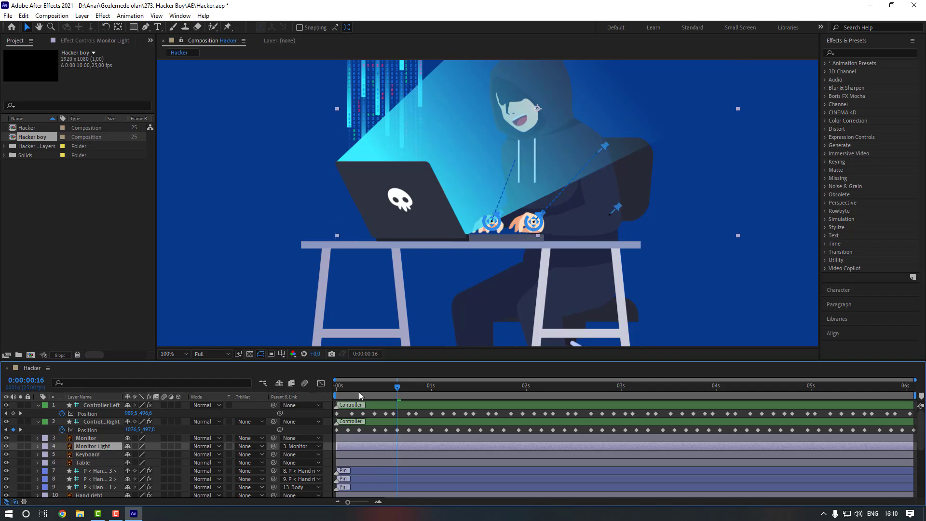
{"action": "left_click_drag", "start_coordinate": [360, 390], "coordinate": [330, 392]}
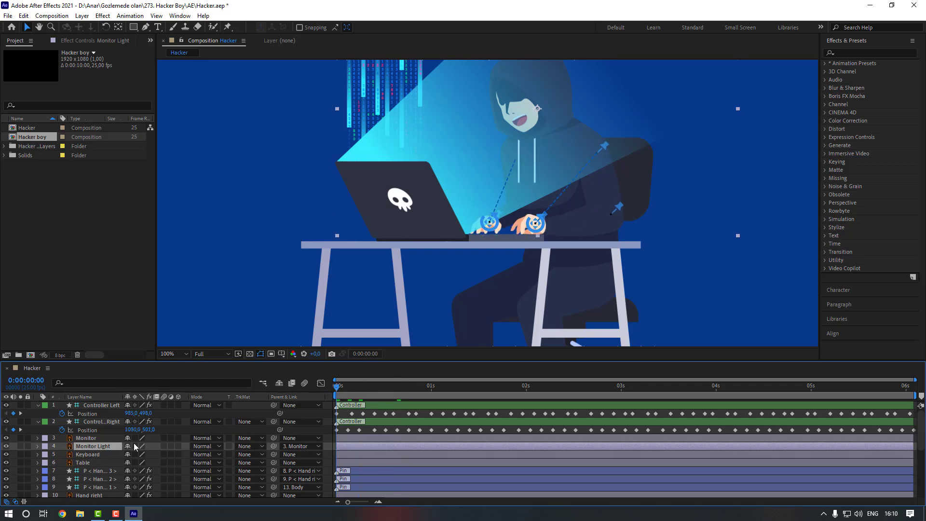
{"action": "key", "text": "t"}
{"action": "left_click", "coordinate": [62, 455]}
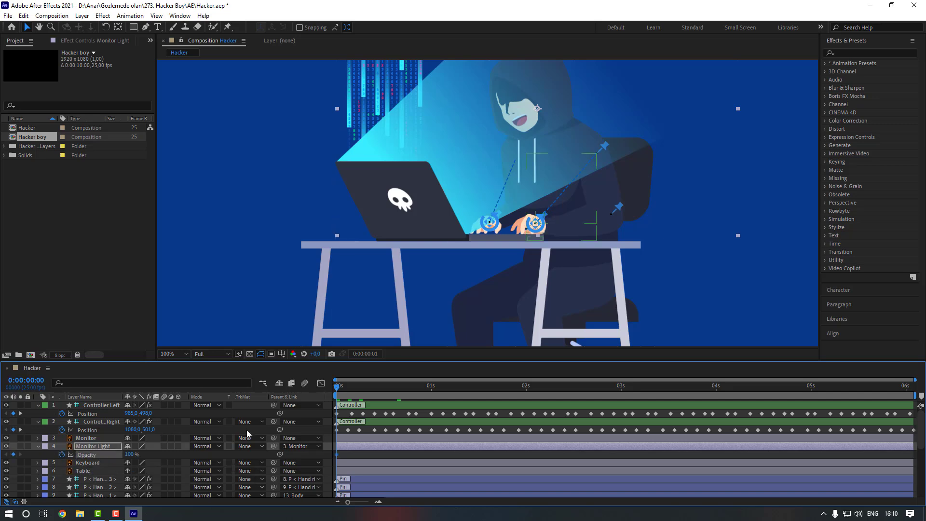
Step: Keyframe the Monitor Light's opacity at 40% on frame 4
{"action": "key", "text": "Page_Down"}
{"action": "key", "text": "Page_Down"}
{"action": "key", "text": "Page_Down"}
{"action": "key", "text": "Page_Down"}
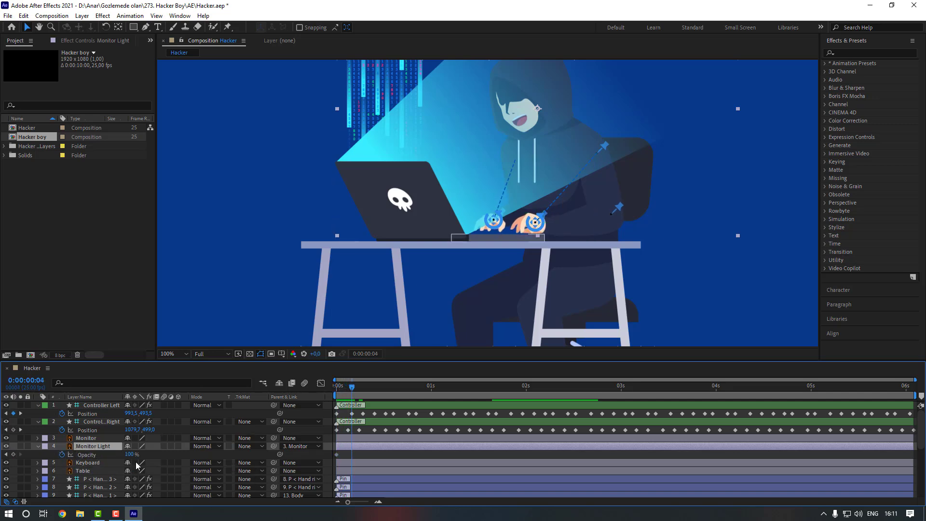
{"action": "left_click", "coordinate": [131, 455]}
{"action": "type", "text": "40"}
{"action": "key", "text": "Return"}
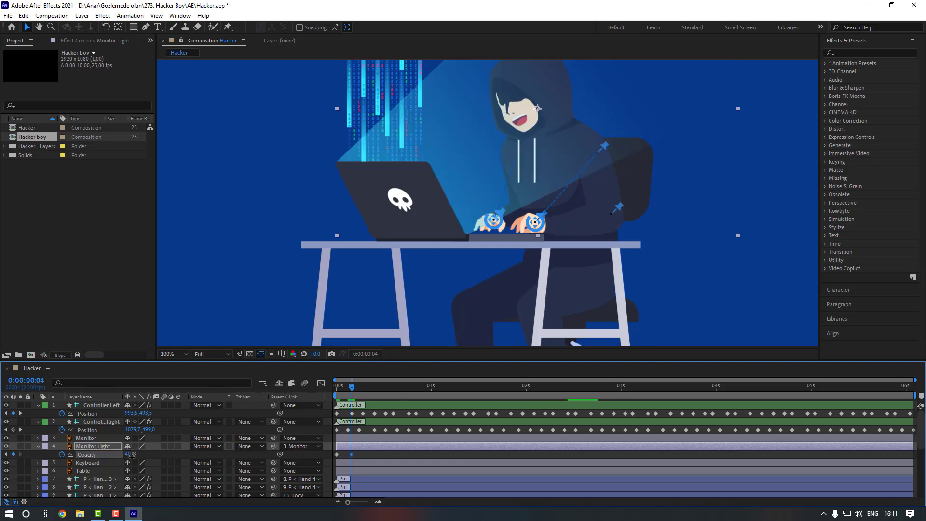
Step: Keyframe a brighter Monitor Light opacity on frame 7 and an opacity of 50% on frame 10
{"action": "key", "text": "Page_Down"}
{"action": "key", "text": "Page_Down"}
{"action": "key", "text": "Page_Down"}
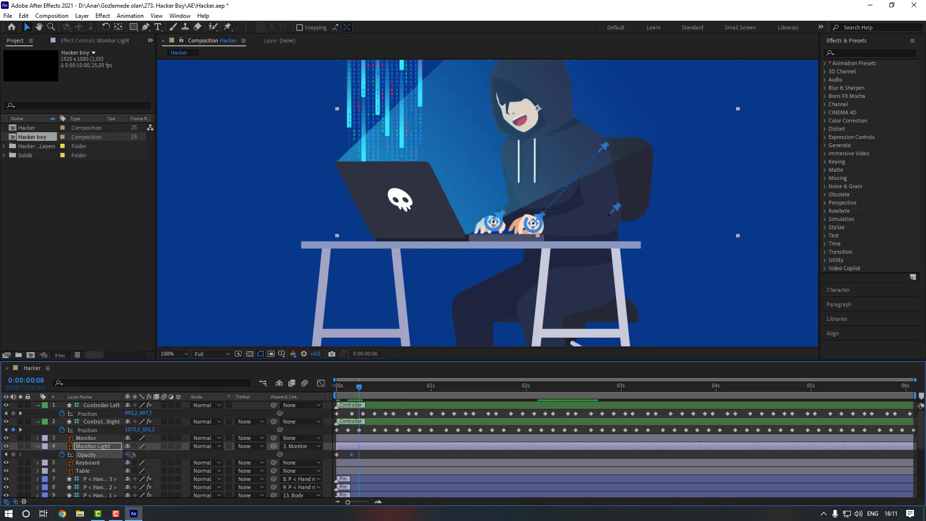
{"action": "left_click_drag", "start_coordinate": [129, 454], "coordinate": [143, 455]}
{"action": "key", "text": "Page_Down"}
{"action": "key", "text": "Page_Down"}
{"action": "key", "text": "Page_Down"}
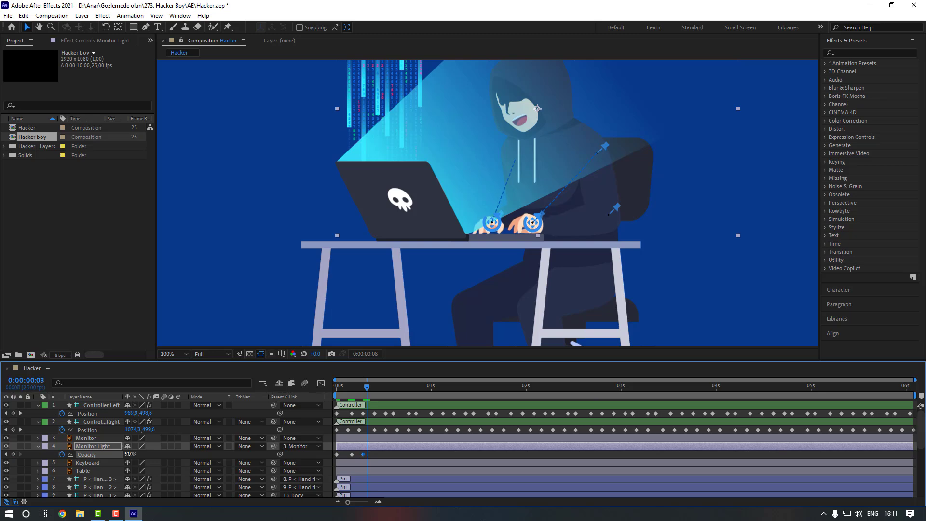
{"action": "left_click", "coordinate": [128, 455]}
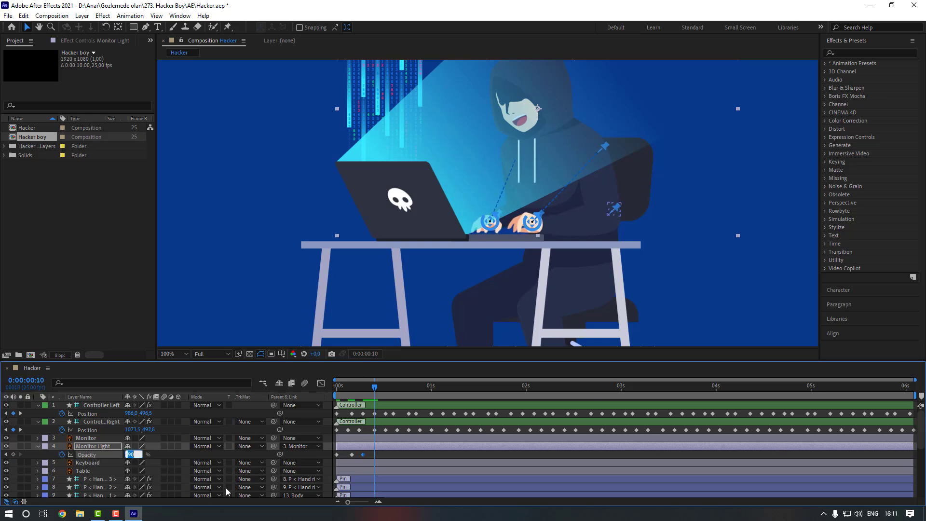
{"action": "type", "text": "50"}
{"action": "key", "text": "Return"}
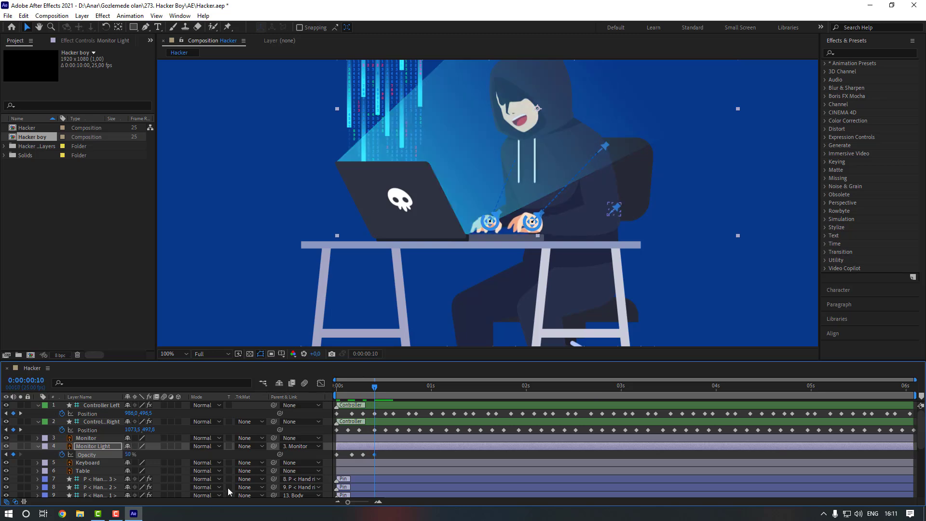
Step: Keyframe the Monitor Light's opacity at 100% on frame 14
{"action": "key", "text": "Page_Down"}
{"action": "key", "text": "Page_Down"}
{"action": "key", "text": "Page_Down"}
{"action": "key", "text": "Page_Down"}
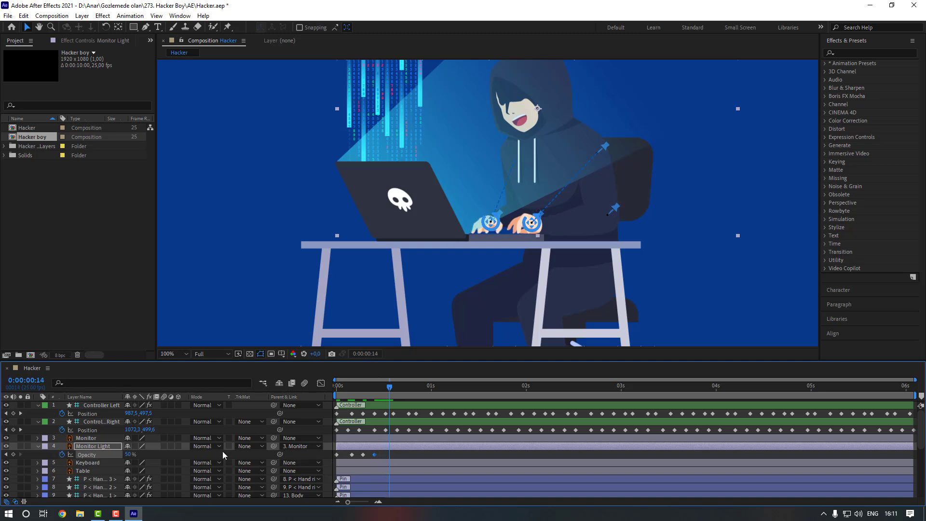
{"action": "left_click", "coordinate": [128, 455]}
{"action": "key", "text": "Return"}
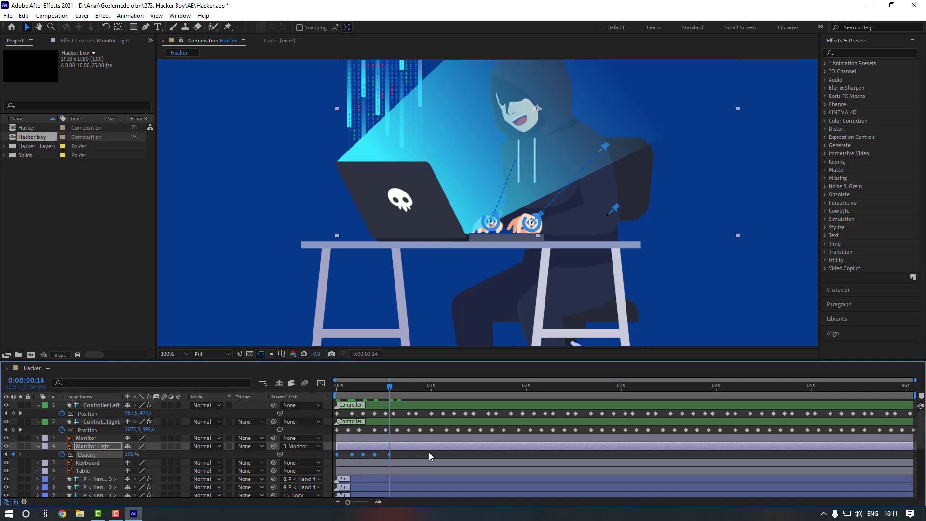
Step: Paste copies of the Monitor Light's opacity flicker keyframes repeatedly along the timeline until the composition's end
{"action": "key", "text": "ctrl+v"}
{"action": "left_click", "coordinate": [443, 387]}
{"action": "key", "text": "ctrl+v"}
{"action": "key", "text": "ctrl+v"}
{"action": "key", "text": "ctrl+v"}
{"action": "key", "text": "ctrl+v"}
{"action": "key", "text": "ctrl+v"}
{"action": "key", "text": "ctrl+v"}
{"action": "key", "text": "ctrl+v"}
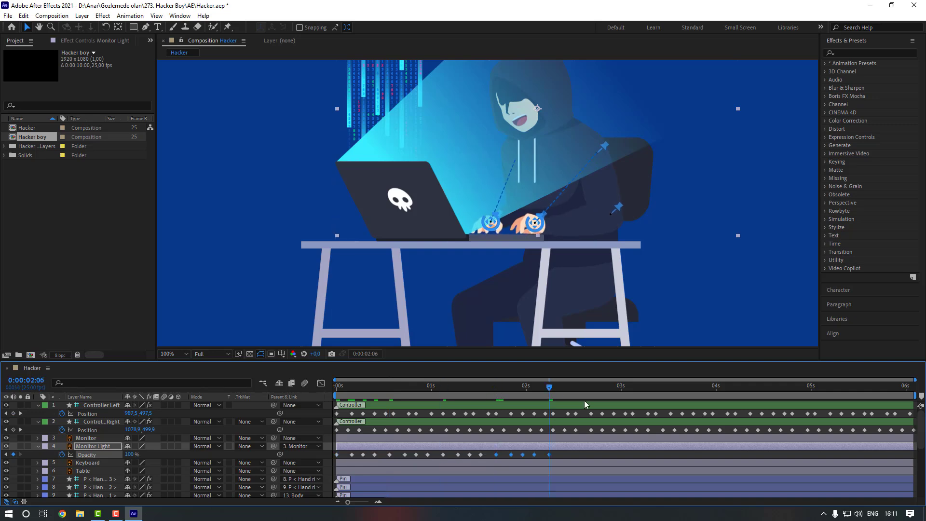
{"action": "key", "text": "ctrl+v"}
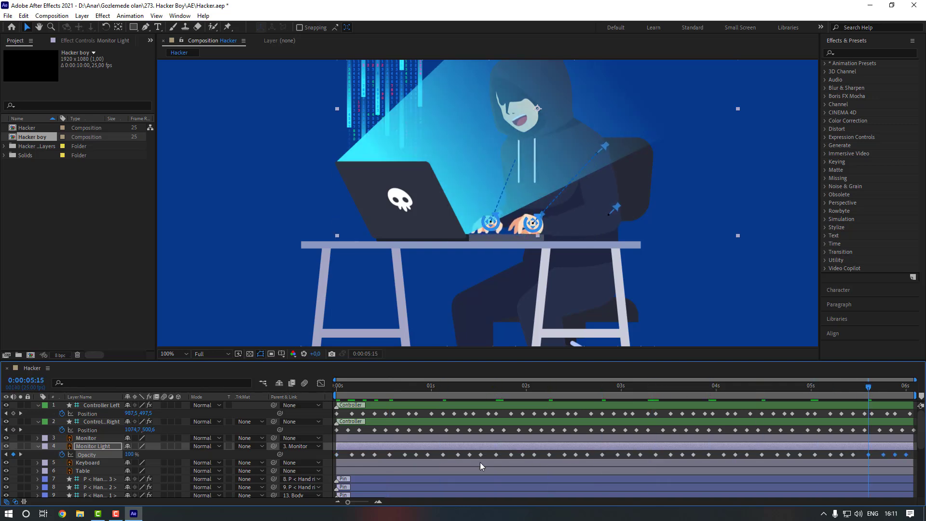
Step: Apply Easy Ease to all of the Monitor Light's opacity keyframes
{"action": "left_click_drag", "start_coordinate": [332, 454], "coordinate": [910, 457]}
{"action": "right_click", "coordinate": [747, 458]}
{"action": "mouse_move", "coordinate": [772, 448]}
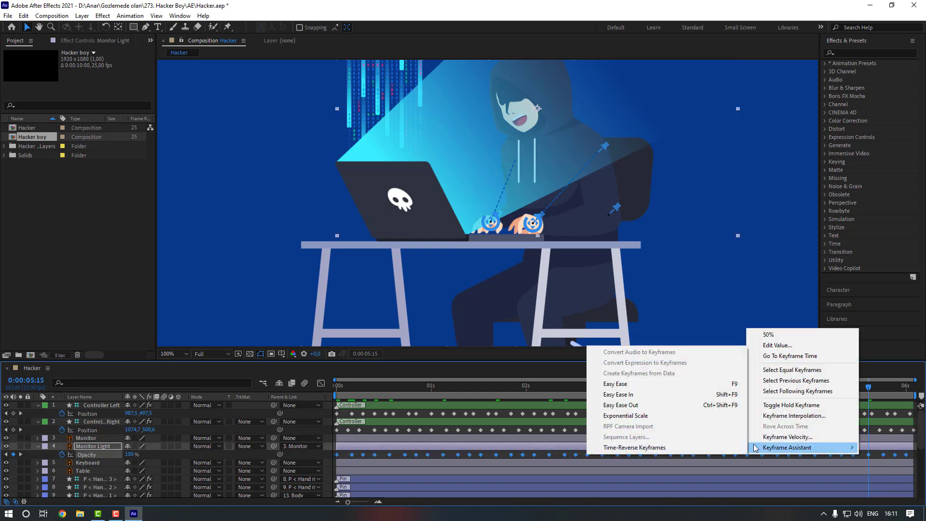
{"action": "left_click", "coordinate": [557, 454]}
Step: Fit the whole composition in the viewer and preview the flickering monitor light
{"action": "left_click", "coordinate": [177, 355]}
{"action": "left_click", "coordinate": [190, 196]}
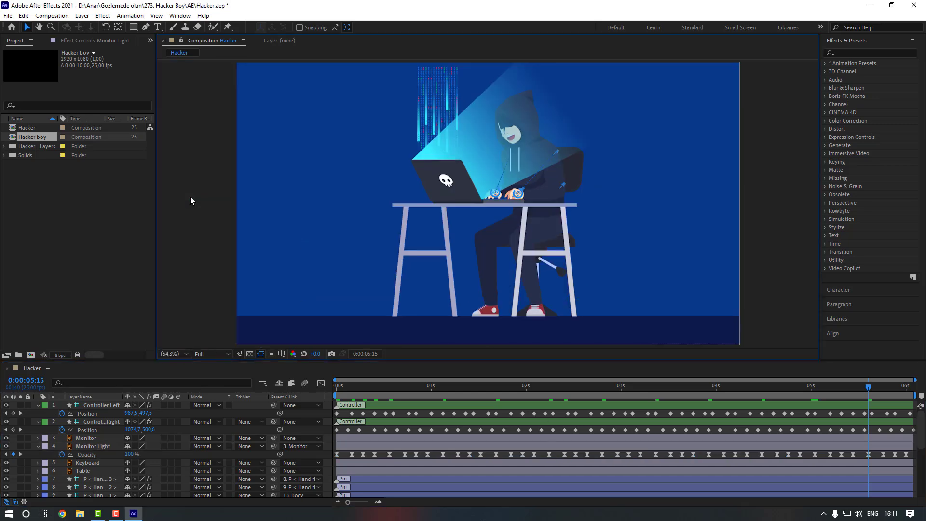
{"action": "key", "text": "space"}
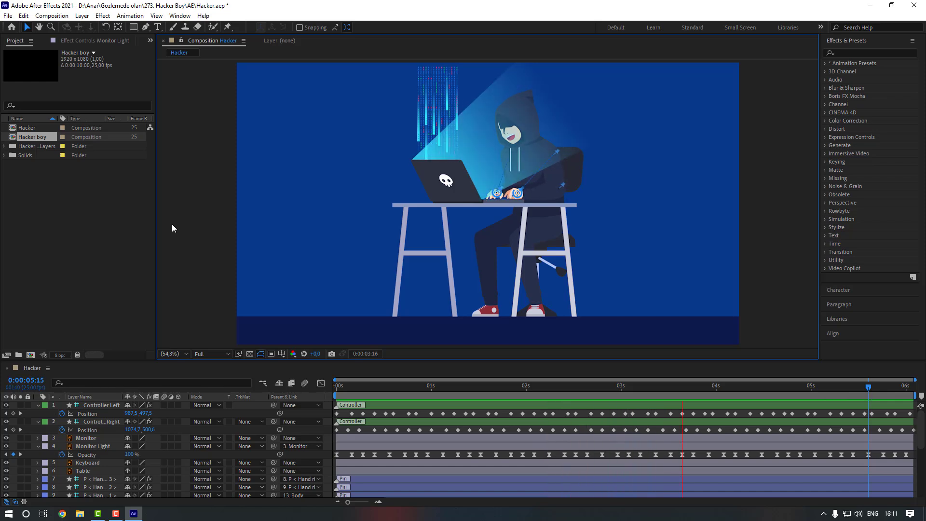
{"action": "key", "text": "space"}
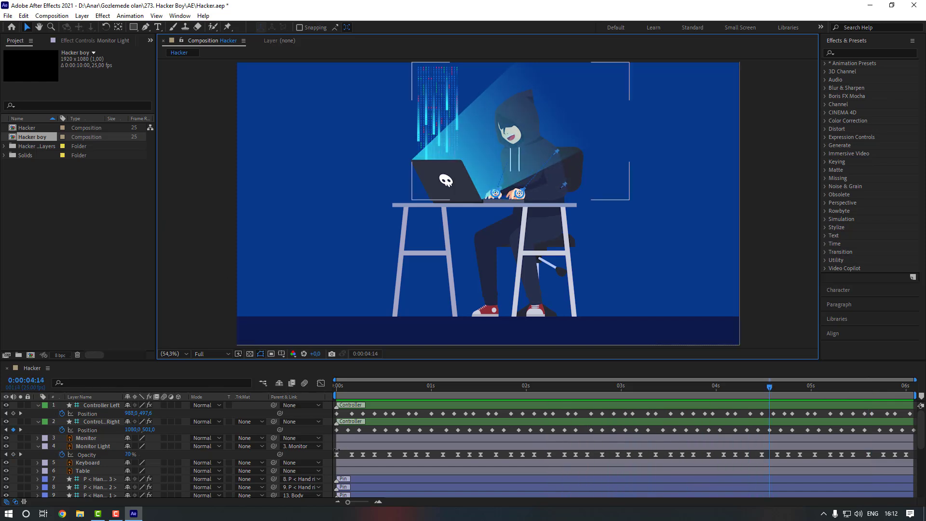
Step: Space the Monitor Light's opacity keyframes slightly further apart in time and save the project
{"action": "key", "text": "ctrl+z"}
{"action": "mouse_move", "coordinate": [351, 459]}
{"action": "left_mouse_down"}
{"action": "mouse_move", "coordinate": [421, 456]}
{"action": "mouse_move", "coordinate": [342, 455]}
{"action": "left_mouse_up"}
{"action": "left_click", "coordinate": [361, 416]}
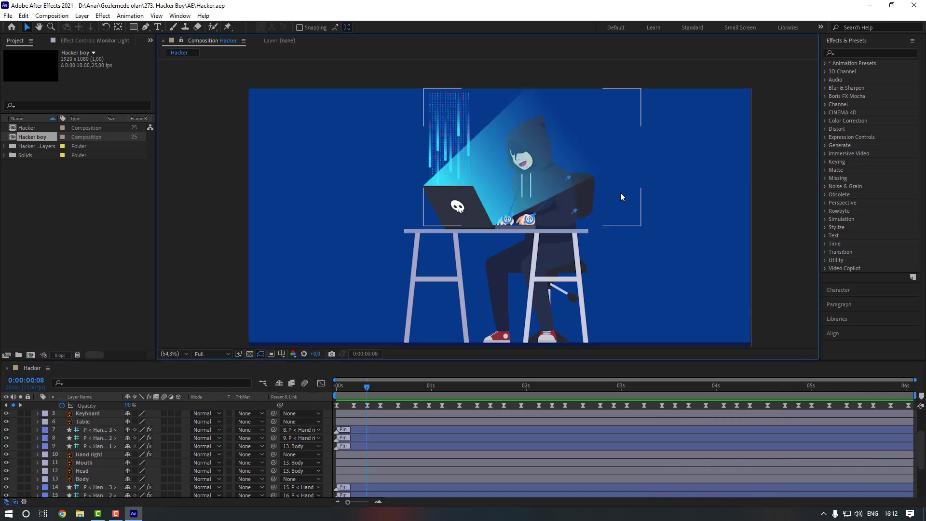
Step: Keyframe the Head layer's rotation from 0° at the first frame to -6° at frame 10
{"action": "scroll", "coordinate": [544, 137], "scroll_direction": "up", "scroll_amount": 1}
{"action": "left_click_drag", "start_coordinate": [543, 137], "coordinate": [501, 164]}
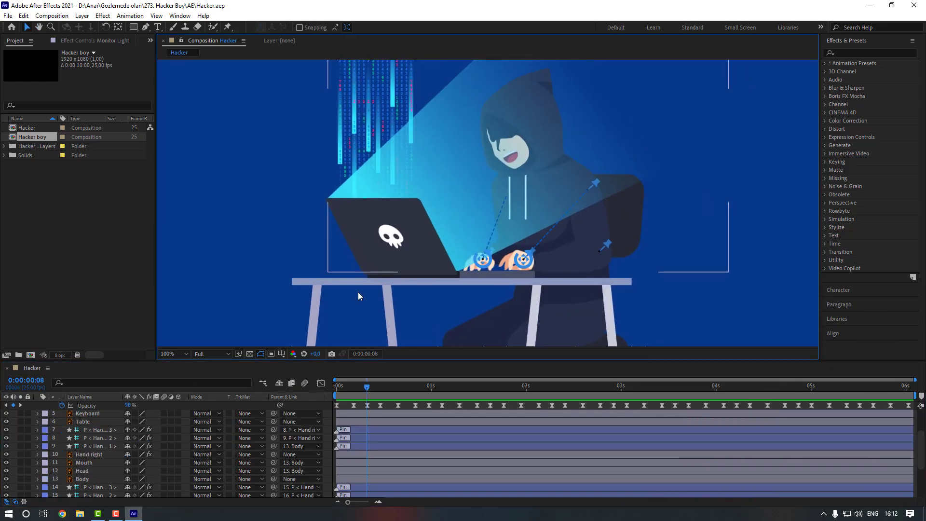
{"action": "left_click", "coordinate": [86, 472]}
{"action": "key", "text": "Home"}
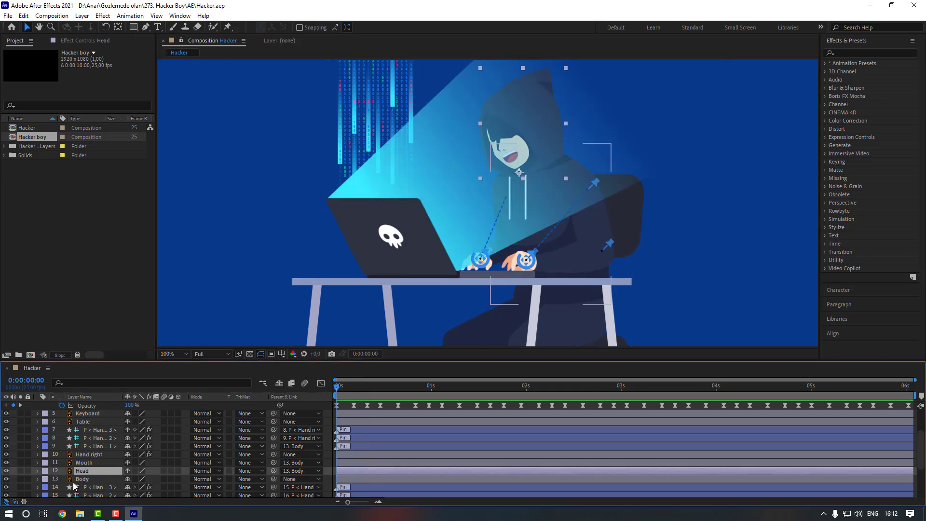
{"action": "key", "text": "r"}
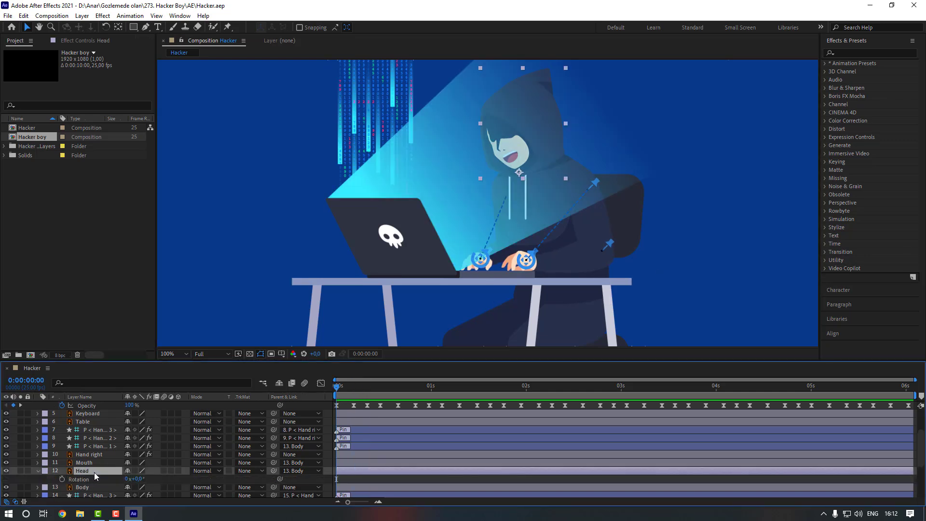
{"action": "left_click", "coordinate": [62, 480]}
{"action": "key", "text": "shift+Page_Down"}
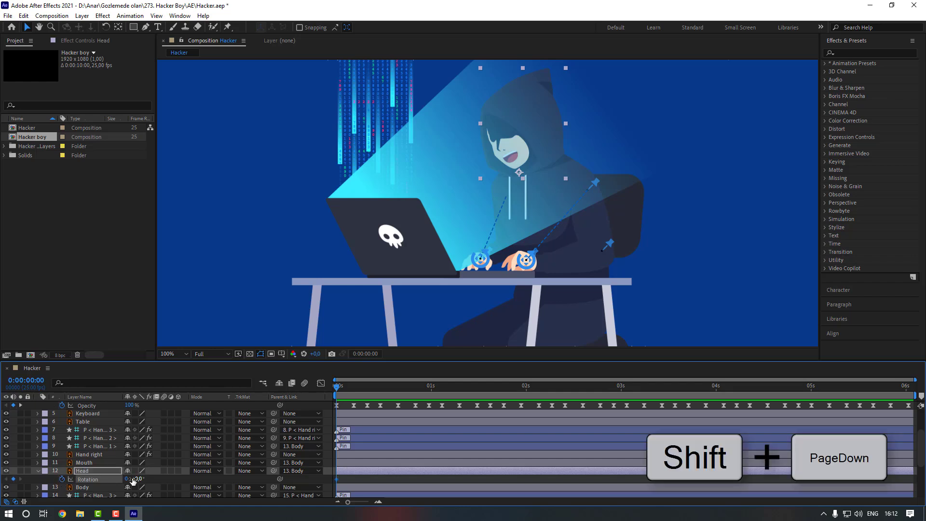
{"action": "key", "text": "shift+Page_Down"}
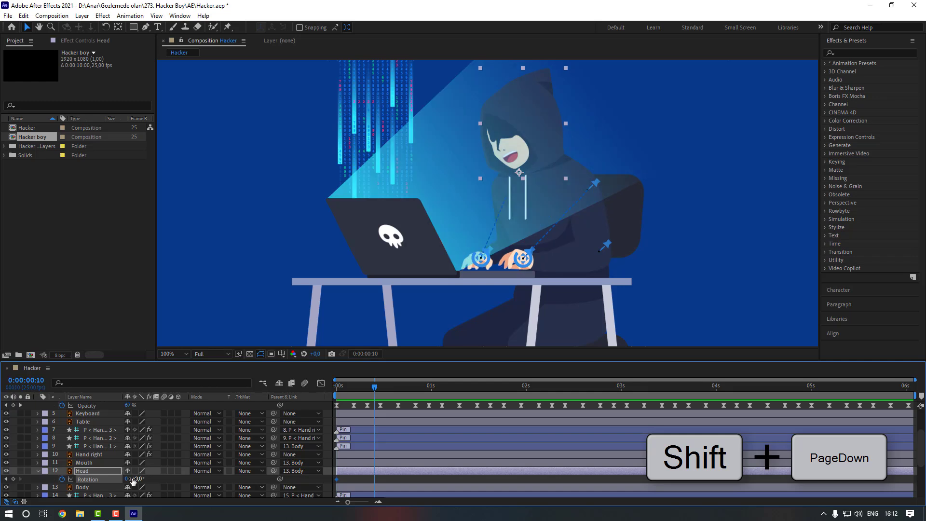
{"action": "left_click", "coordinate": [137, 479]}
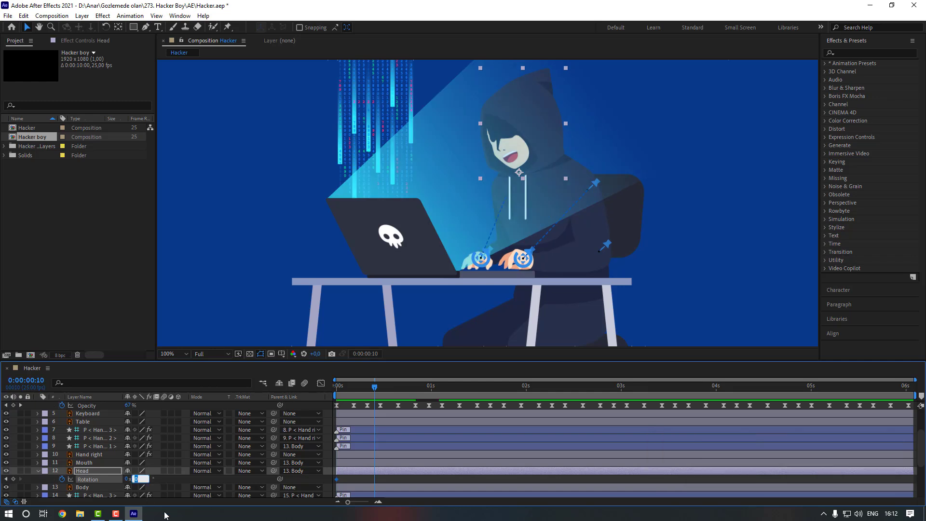
{"action": "type", "text": "-6"}
{"action": "key", "text": "Return"}
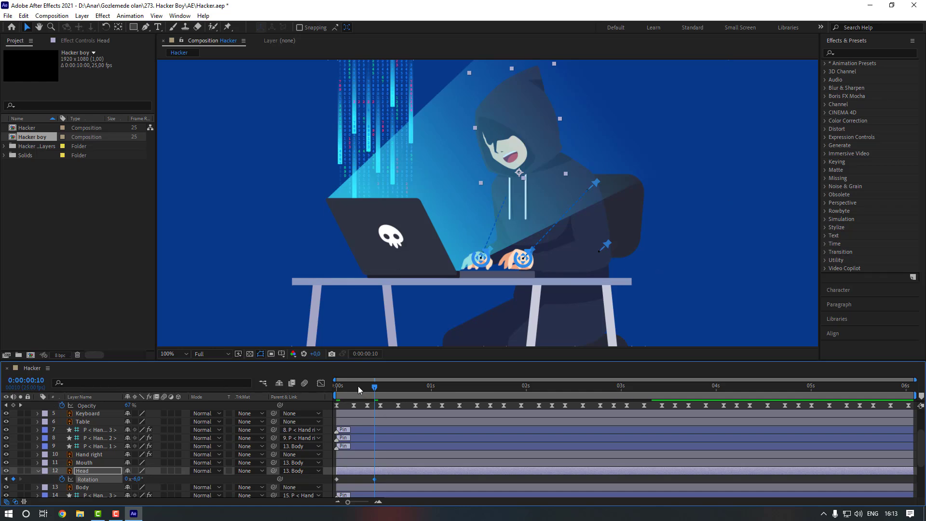
Step: Parent the Mouth layer to the Head layer and check the tilted pose at frame 10
{"action": "key", "text": "Home"}
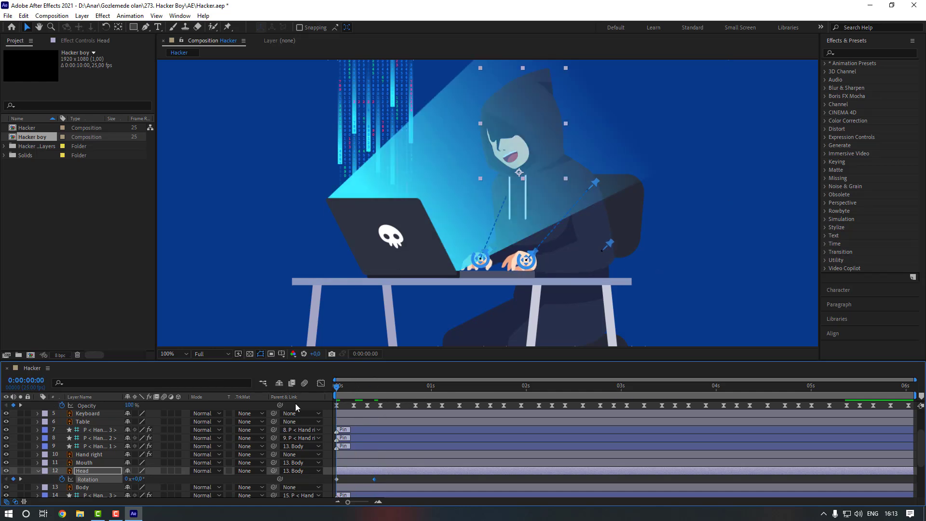
{"action": "left_click", "coordinate": [112, 462]}
{"action": "left_click_drag", "start_coordinate": [274, 464], "coordinate": [85, 468]}
{"action": "left_click", "coordinate": [375, 387]}
Step: Apply Easy Ease to both of the Head layer's rotation keyframes
{"action": "left_click", "coordinate": [385, 479]}
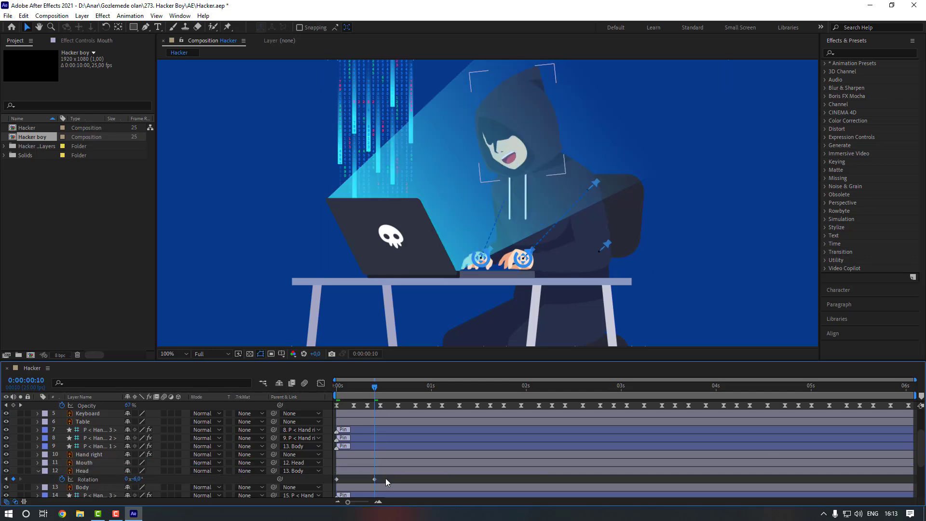
{"action": "left_click", "coordinate": [313, 479]}
{"action": "right_click", "coordinate": [374, 479]}
{"action": "mouse_move", "coordinate": [386, 475]}
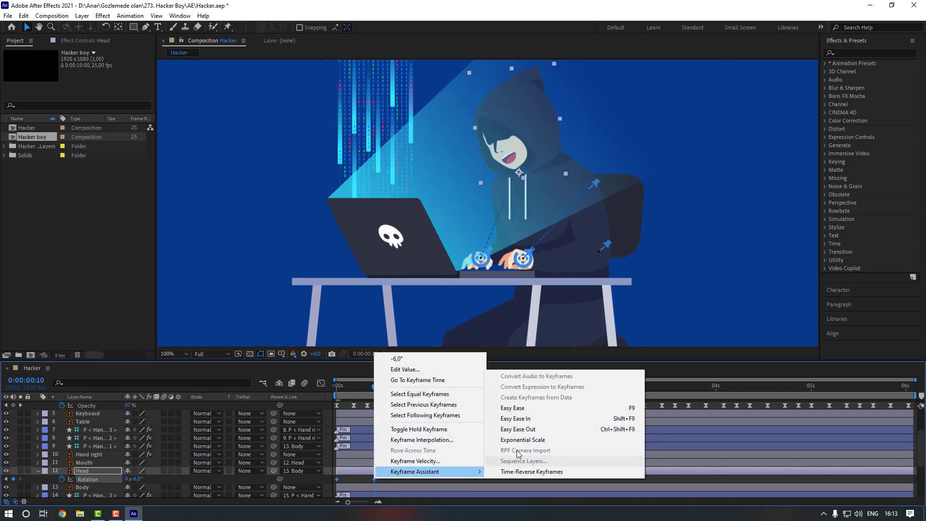
{"action": "left_click", "coordinate": [502, 407]}
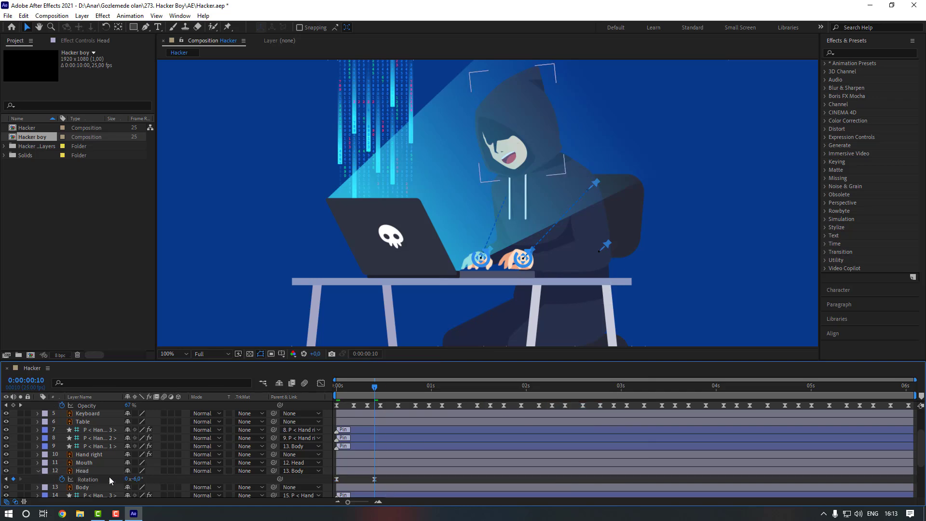
Step: Show the Head's Position alongside its Rotation and add position keyframes at the first frame and frame 10
{"action": "left_click", "coordinate": [136, 472]}
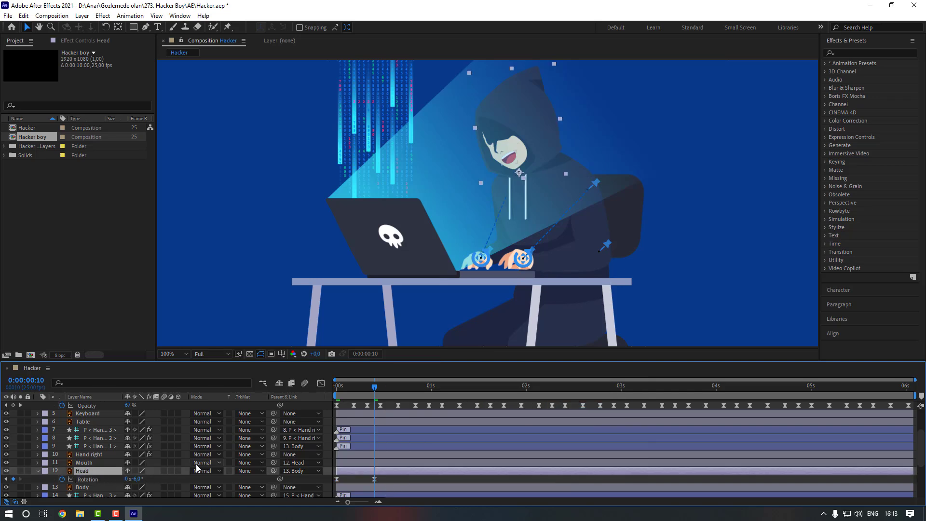
{"action": "key", "text": "shift+p"}
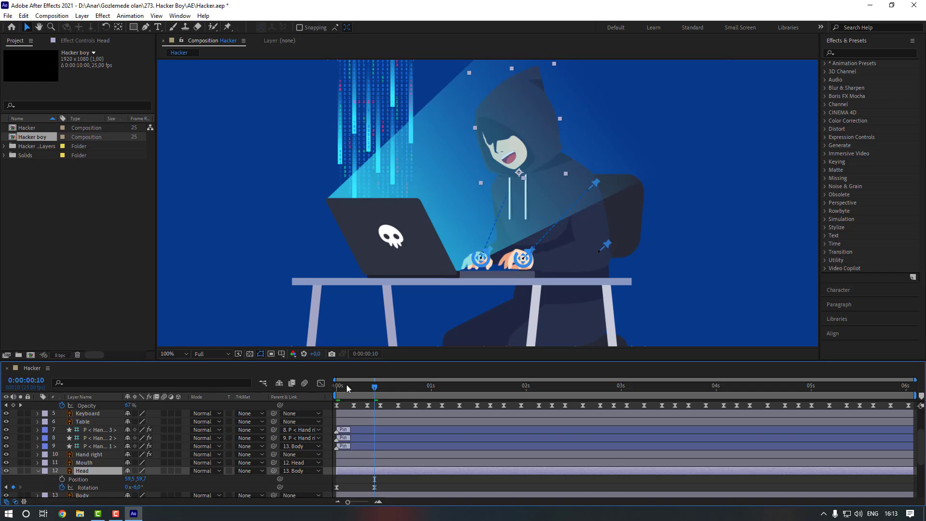
{"action": "left_click_drag", "start_coordinate": [345, 385], "coordinate": [333, 387]}
{"action": "left_click", "coordinate": [62, 479]}
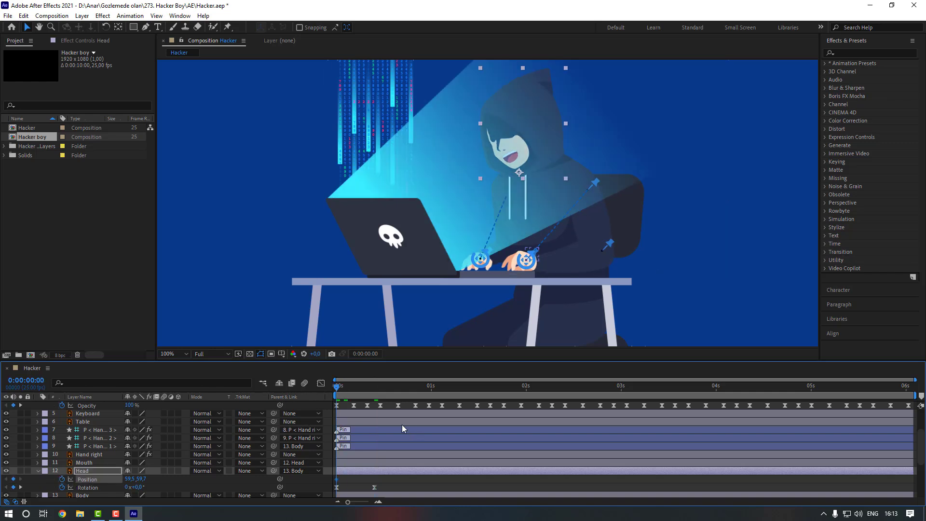
{"action": "left_click", "coordinate": [374, 389]}
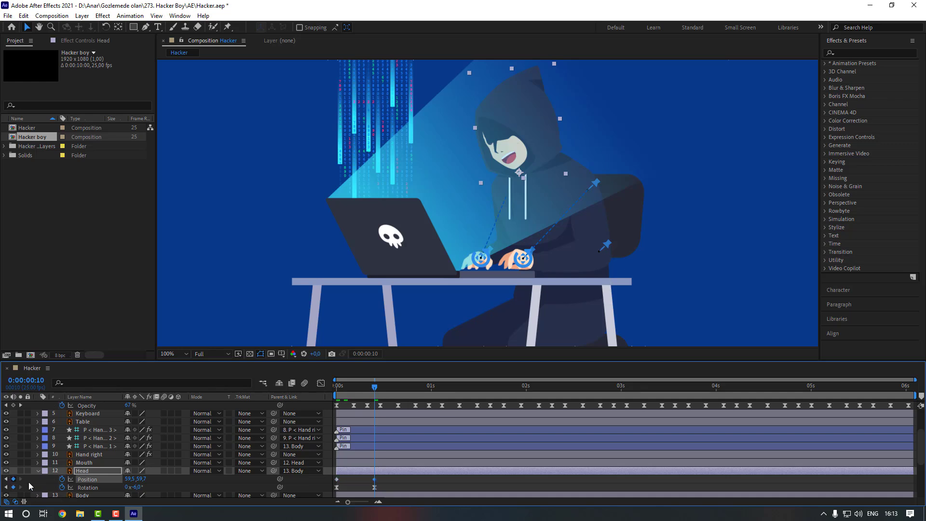
{"action": "key", "text": "'"}
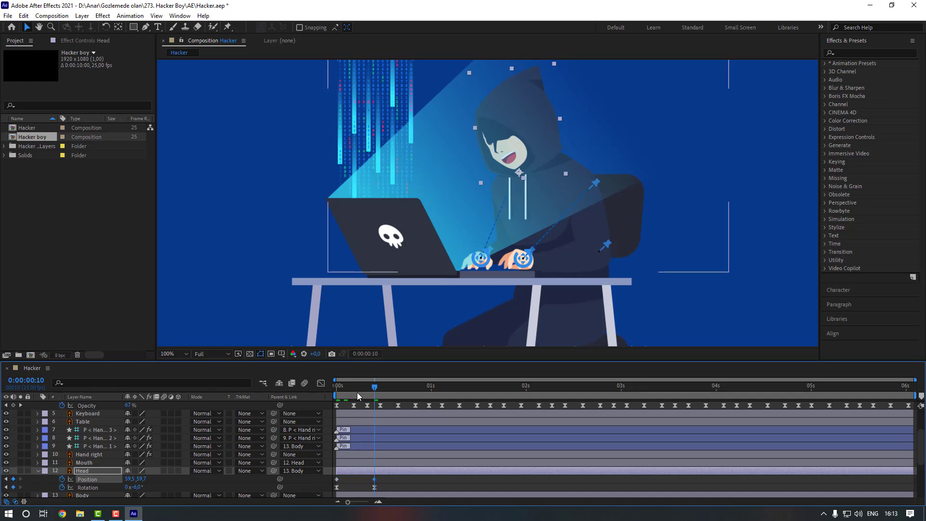
Step: Lower the Head at frame 4 by setting its position to 59.5, 65.7
{"action": "left_click", "coordinate": [352, 386]}
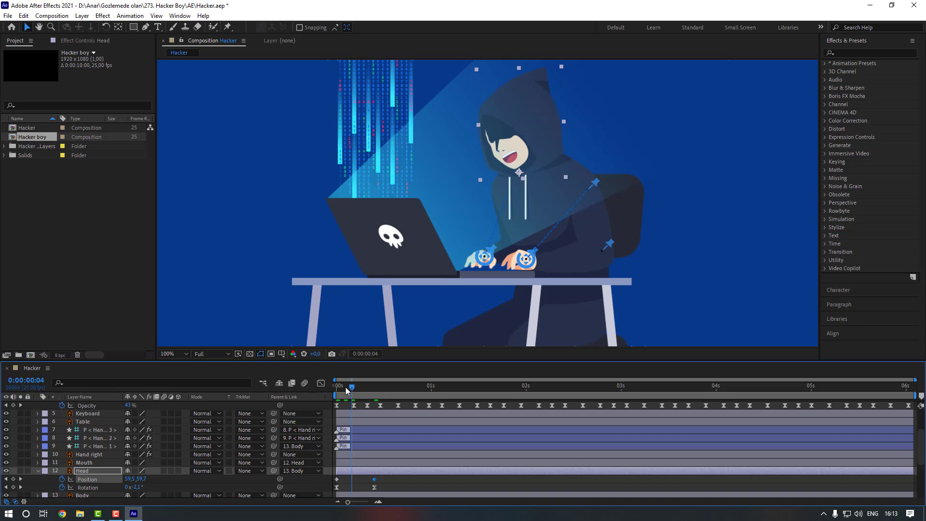
{"action": "left_click", "coordinate": [83, 471]}
{"action": "key", "text": "Down"}
{"action": "key", "text": "Down"}
{"action": "key", "text": "Down"}
{"action": "key", "text": "Down"}
{"action": "key", "text": "Down"}
Step: Apply Easy Ease to all of the Head layer's position keyframes
{"action": "left_click", "coordinate": [390, 479]}
{"action": "left_click_drag", "start_coordinate": [389, 479], "coordinate": [320, 481]}
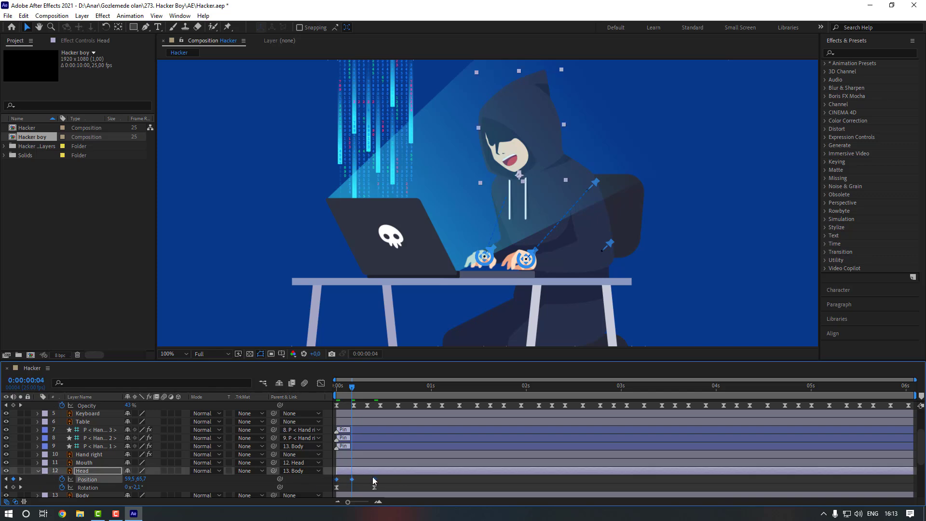
{"action": "right_click", "coordinate": [373, 477]}
{"action": "mouse_move", "coordinate": [434, 470]}
{"action": "left_click", "coordinate": [512, 408]}
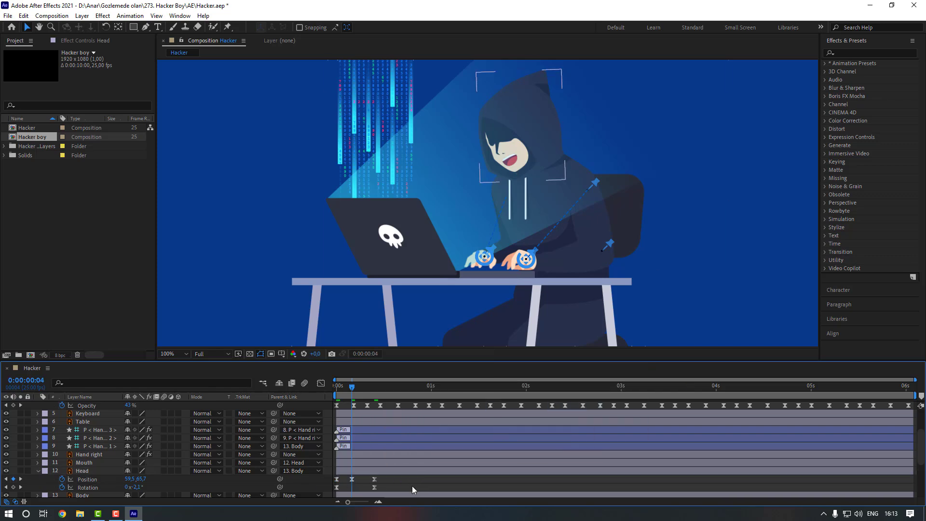
Step: Preview the head turn, compress its Position and Rotation keyframes into a shorter span, and preview the whole composition
{"action": "key", "text": "space"}
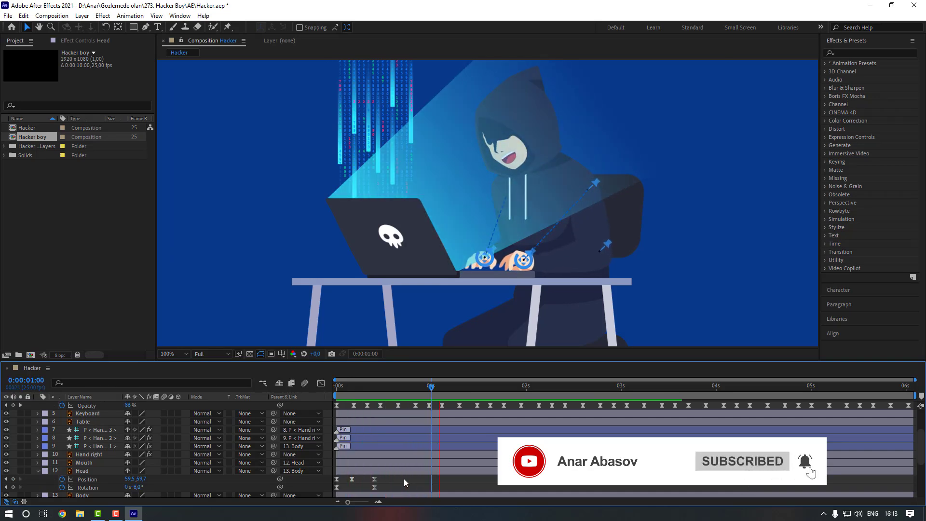
{"action": "key", "text": "space"}
{"action": "left_click_drag", "start_coordinate": [396, 479], "coordinate": [365, 480]}
{"action": "left_click", "coordinate": [386, 478]}
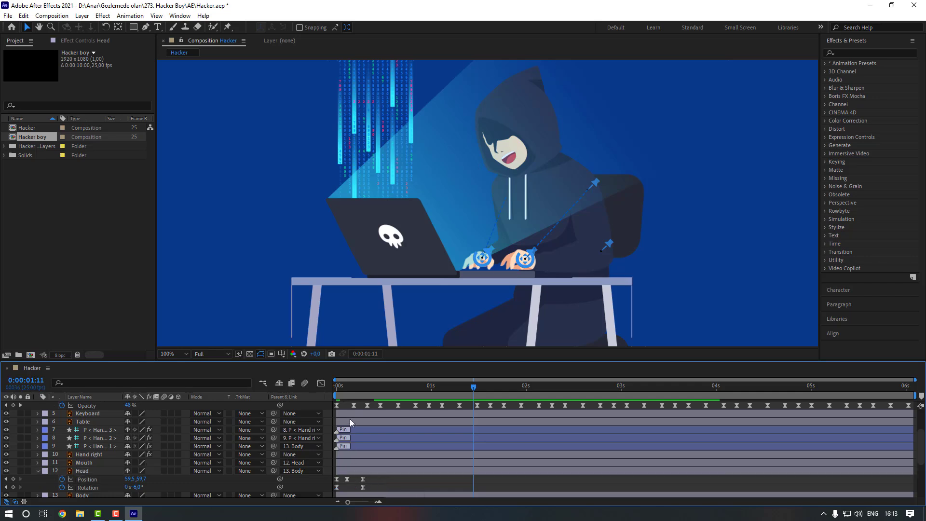
{"action": "left_click", "coordinate": [348, 480]}
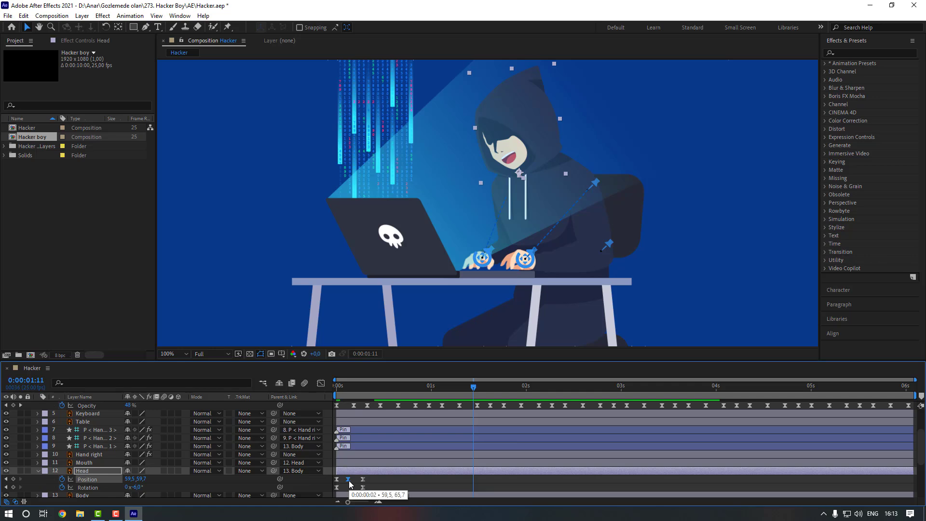
{"action": "left_click", "coordinate": [392, 482]}
{"action": "key", "text": "shift+slash"}
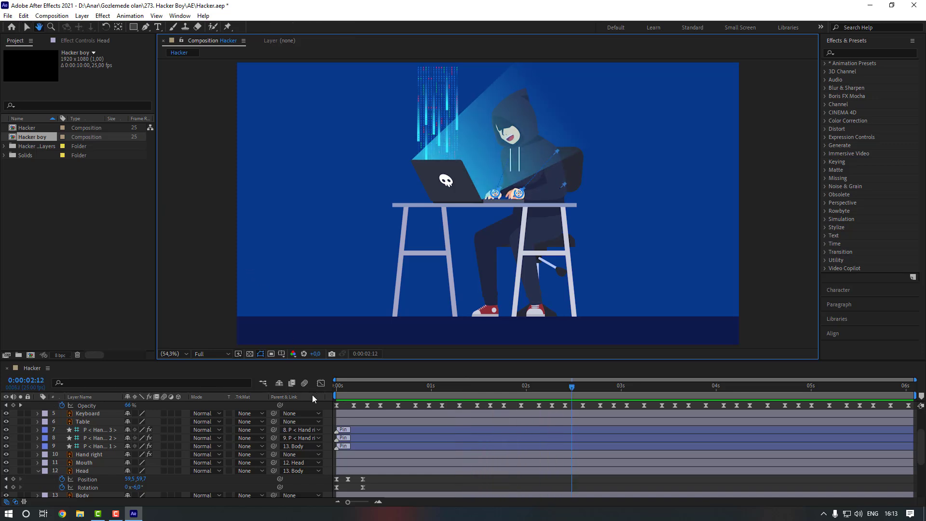
Step: Add hold keyframes for the Head's Position and Rotation at 0:00:01:03
{"action": "left_click", "coordinate": [453, 395]}
{"action": "mouse_move", "coordinate": [446, 394]}
{"action": "left_mouse_down"}
{"action": "mouse_move", "coordinate": [431, 396]}
{"action": "mouse_move", "coordinate": [441, 390]}
{"action": "left_mouse_up"}
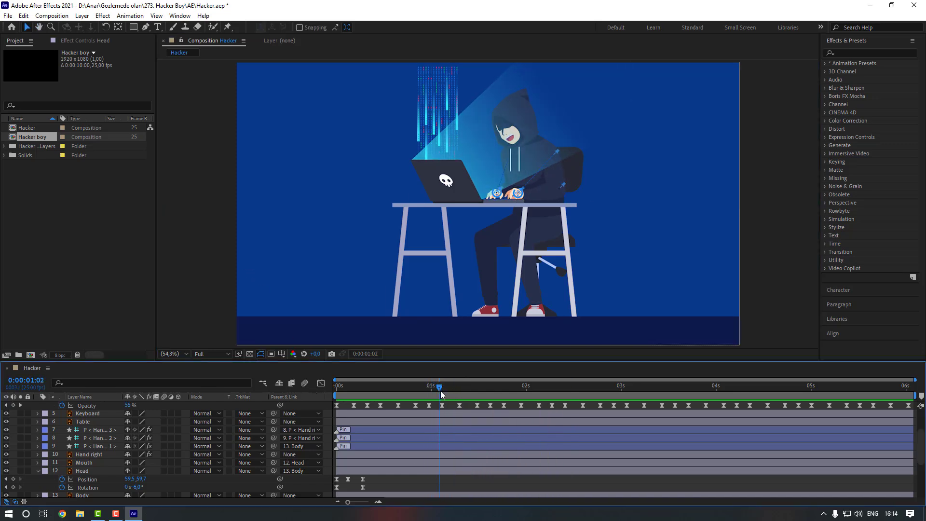
{"action": "left_click", "coordinate": [13, 480]}
{"action": "left_click", "coordinate": [13, 487]}
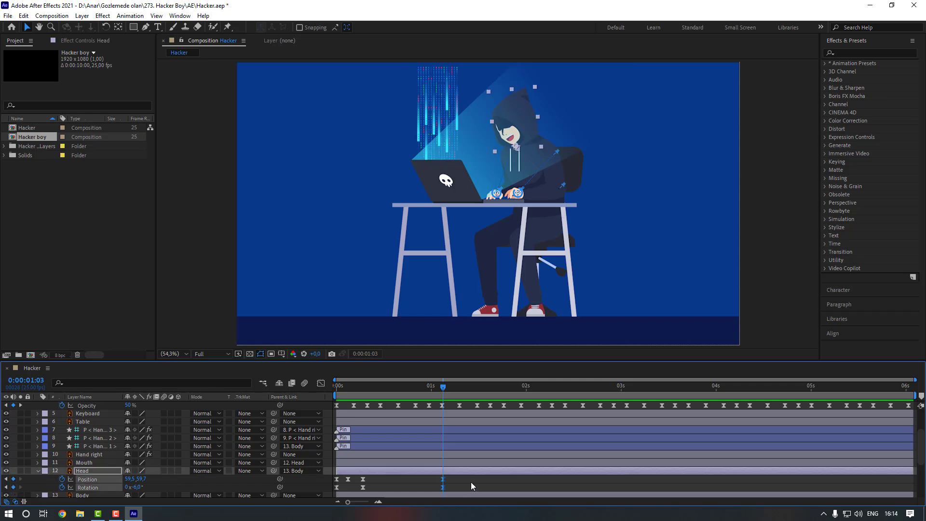
Step: At 0:00:01:13, set the Head's rotation to 4° and add a position keyframe
{"action": "key", "text": "shift+Page_Down"}
{"action": "left_click", "coordinate": [137, 487]}
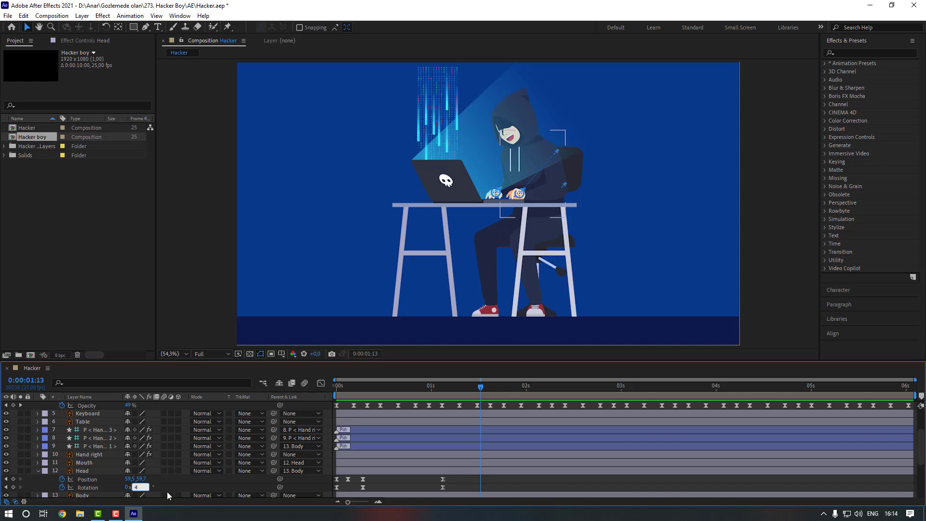
{"action": "type", "text": "4"}
{"action": "key", "text": "Return"}
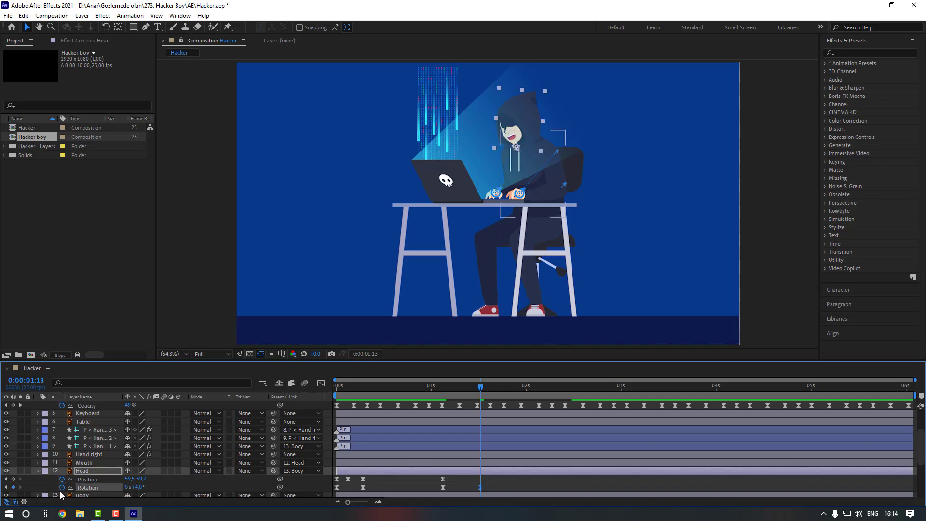
{"action": "left_click", "coordinate": [13, 480]}
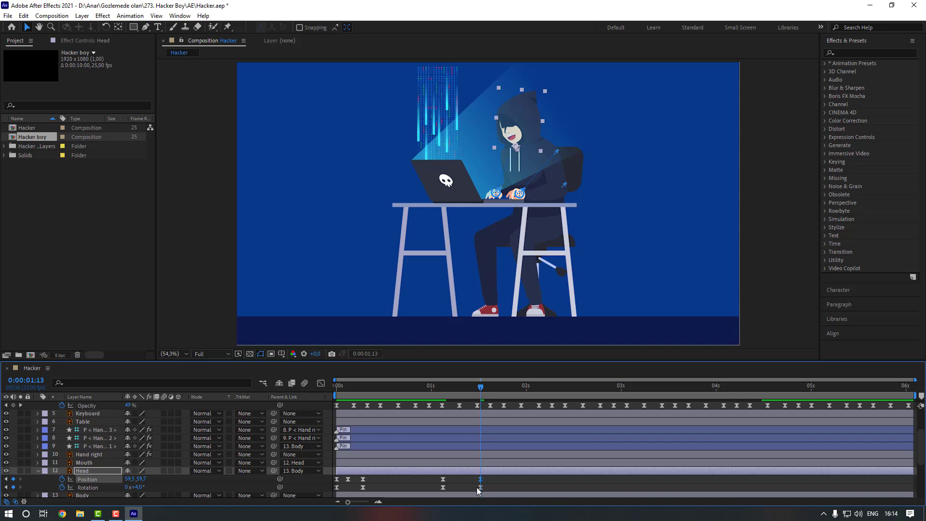
Step: Paste a copy of the Head's lowered position keyframe (59.5, 65.7) at 0:00:01:08
{"action": "left_click", "coordinate": [461, 390]}
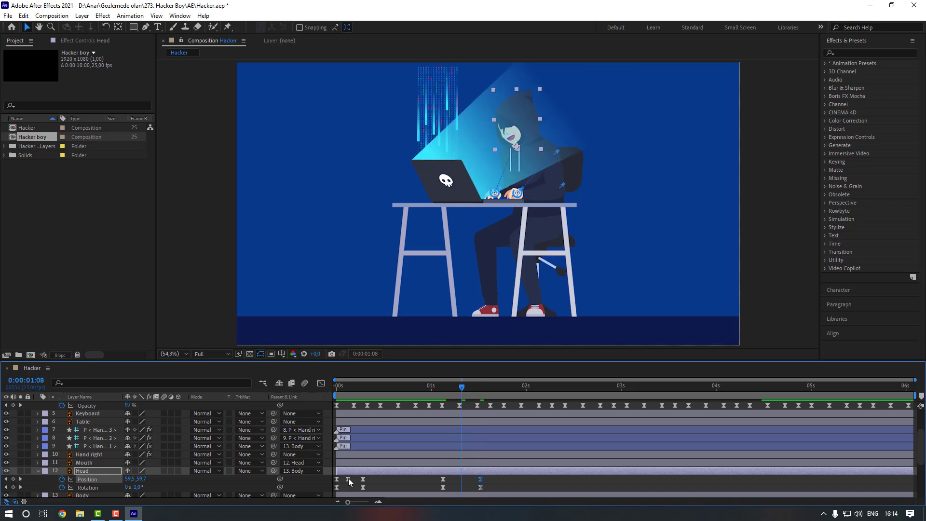
{"action": "key", "text": "ctrl+v"}
{"action": "left_click", "coordinate": [509, 485]}
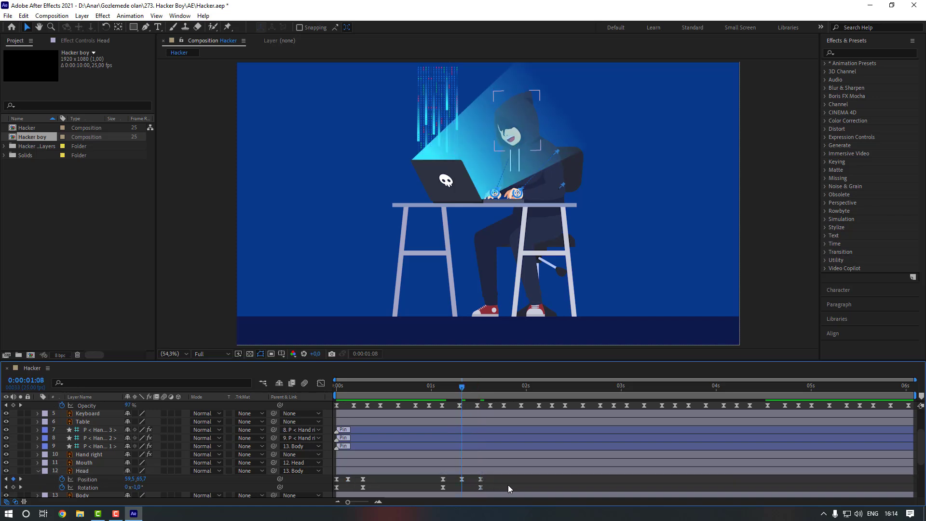
Step: Shift the second head turn's middle and end keyframes slightly earlier to shorten it, and preview the movement
{"action": "left_click_drag", "start_coordinate": [497, 479], "coordinate": [478, 481]}
{"action": "left_click", "coordinate": [487, 478]}
{"action": "left_click", "coordinate": [436, 389]}
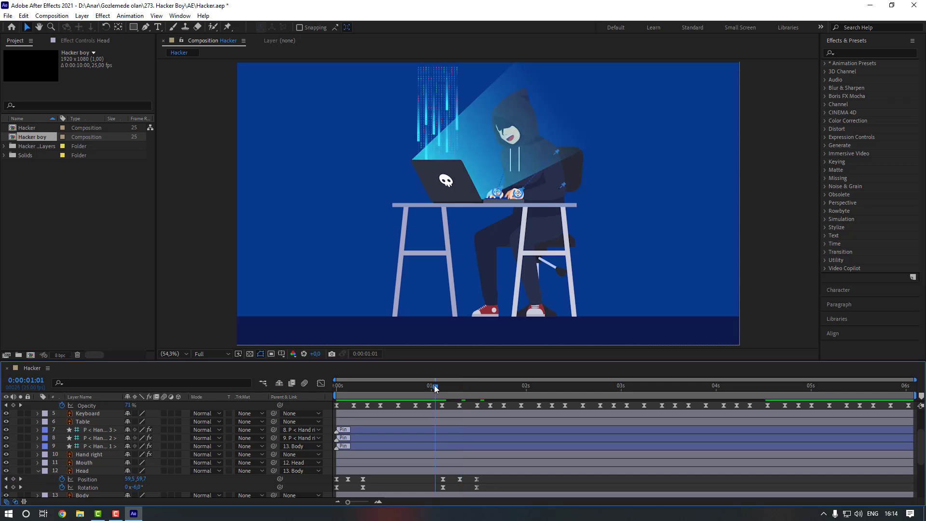
{"action": "key", "text": "space"}
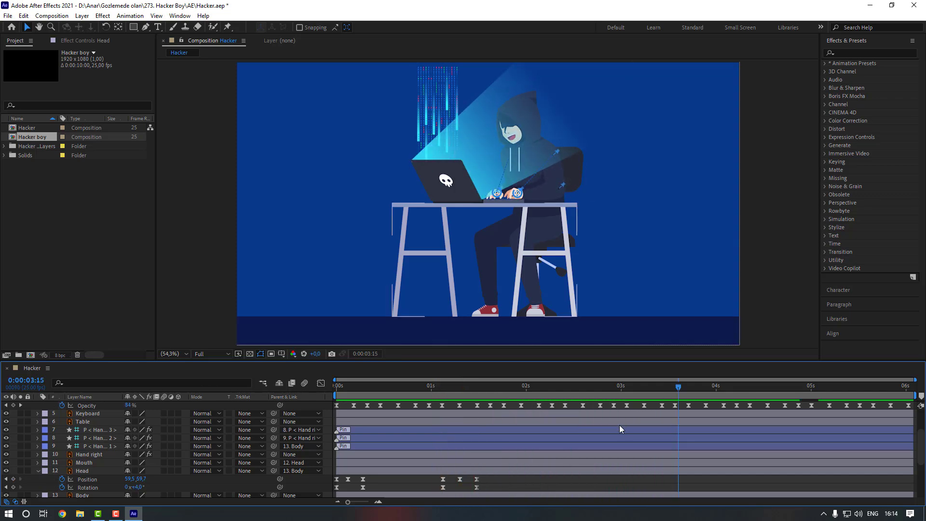
Step: Add hold keyframes for the Head's Position and Rotation at 0:00:02:21
{"action": "left_click", "coordinate": [613, 391]}
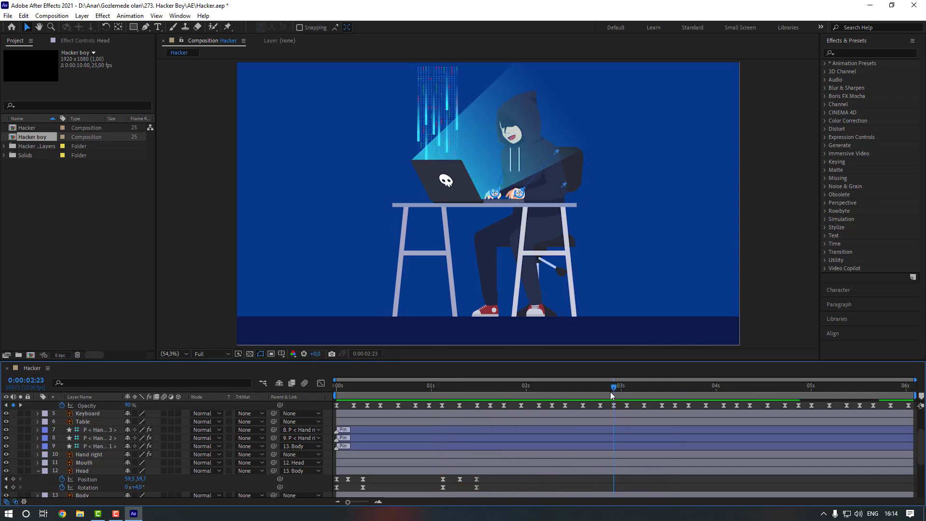
{"action": "left_click_drag", "start_coordinate": [610, 393], "coordinate": [605, 392]}
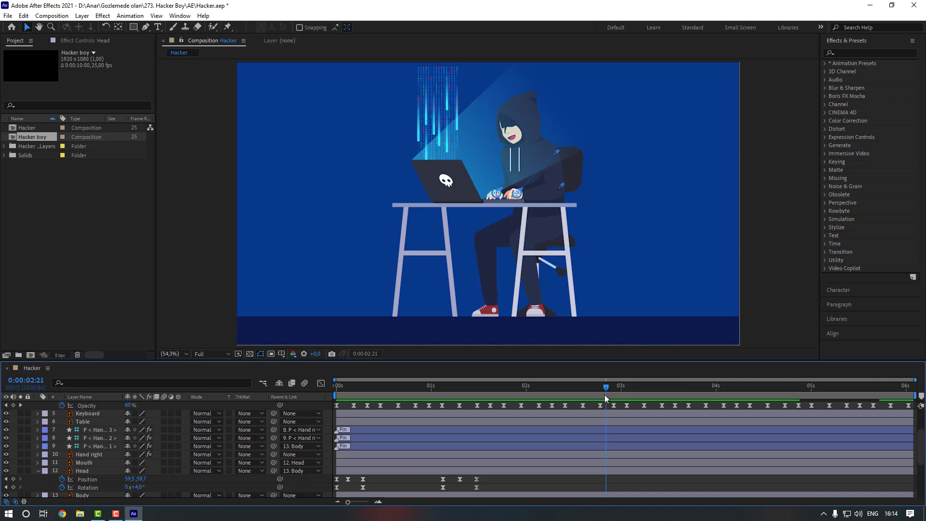
{"action": "left_click", "coordinate": [13, 479]}
{"action": "left_click", "coordinate": [13, 488]}
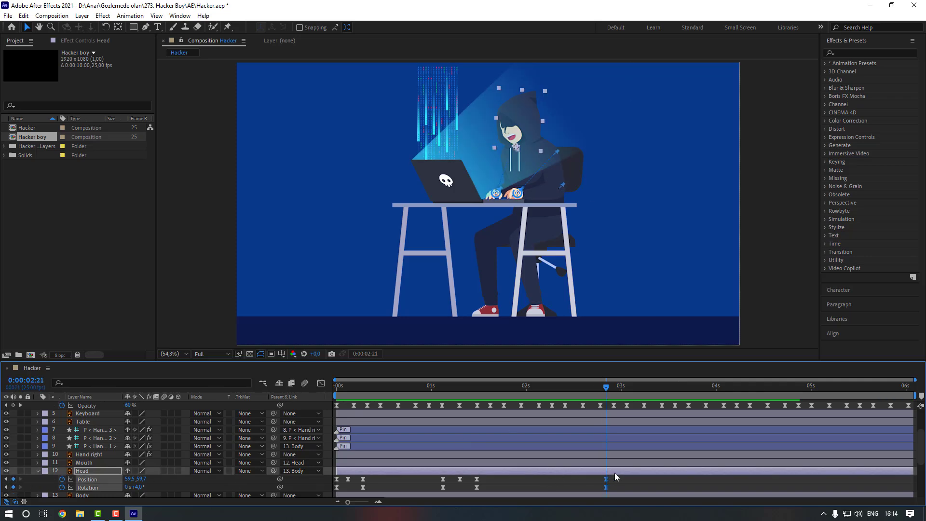
Step: Set the Head's rotation to -4° at 0:00:03:06
{"action": "key", "text": "shift+Page_Down"}
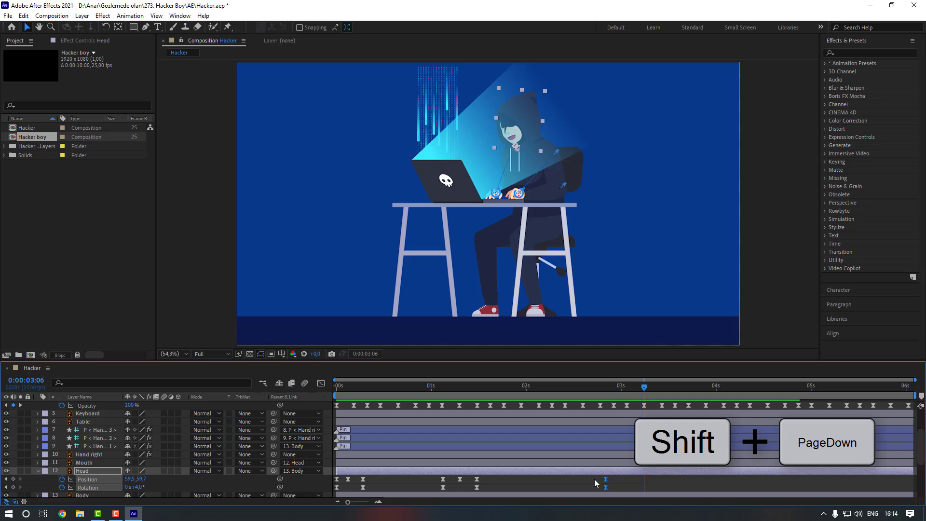
{"action": "left_click", "coordinate": [562, 482]}
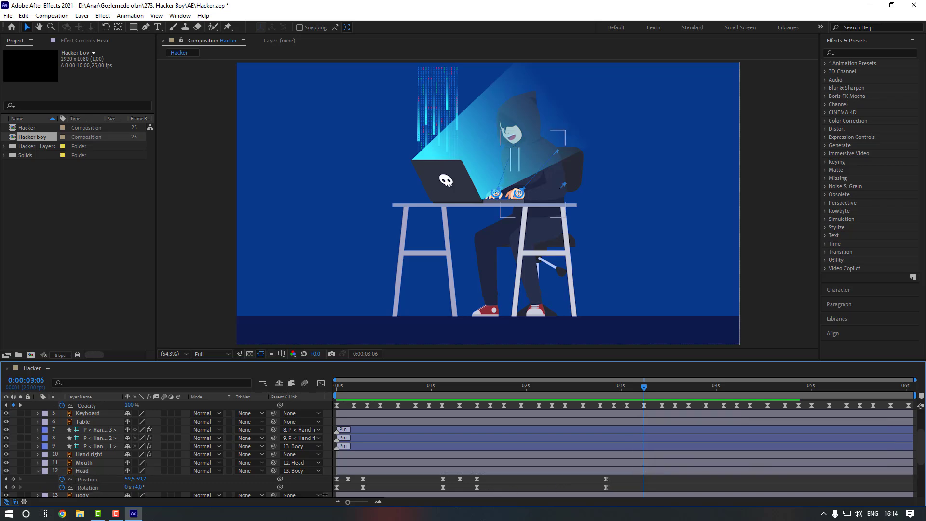
{"action": "left_click", "coordinate": [139, 487]}
{"action": "type", "text": "-4"}
{"action": "key", "text": "Return"}
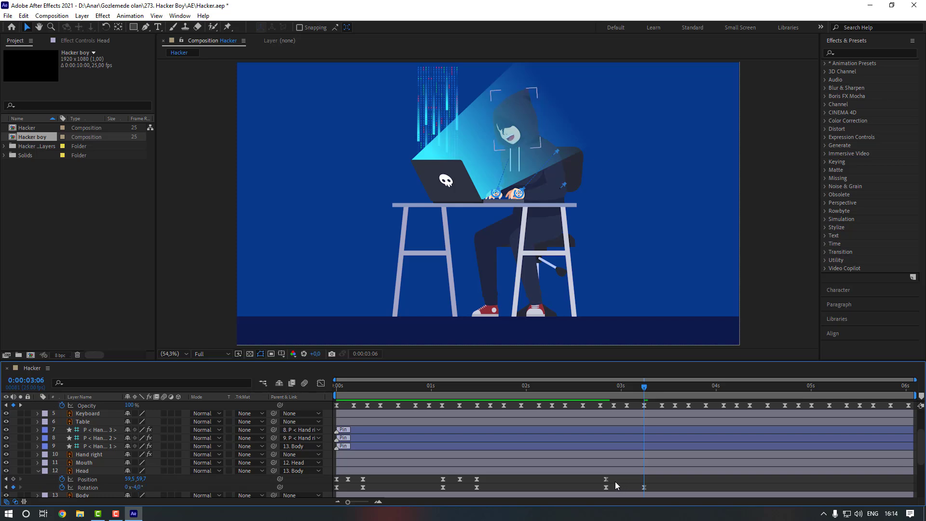
Step: Copy the Head's upright position keyframe to 0:00:03:06 and paste its lowered one (59.5, 65.7) at 0:00:03:01
{"action": "left_click", "coordinate": [606, 479]}
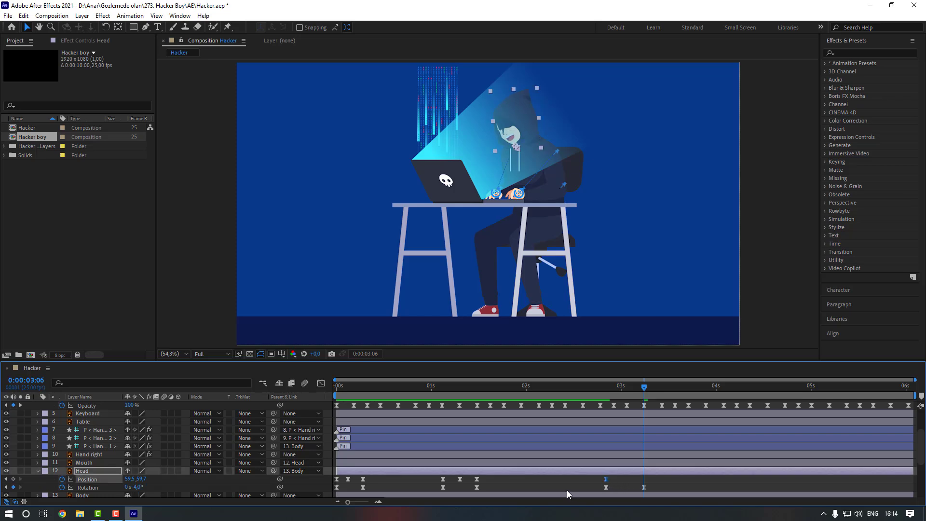
{"action": "left_click", "coordinate": [624, 386]}
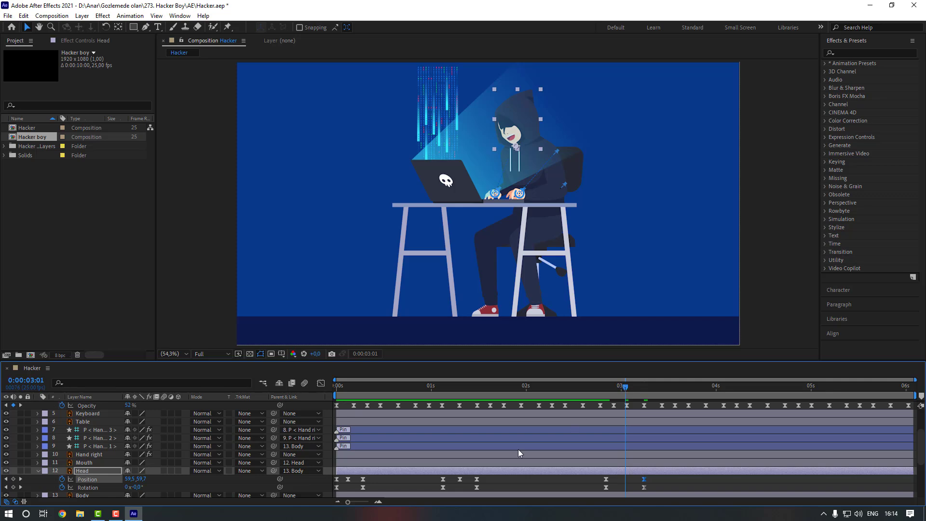
{"action": "key", "text": "ctrl+c"}
{"action": "key", "text": "ctrl+v"}
{"action": "left_click", "coordinate": [661, 480]}
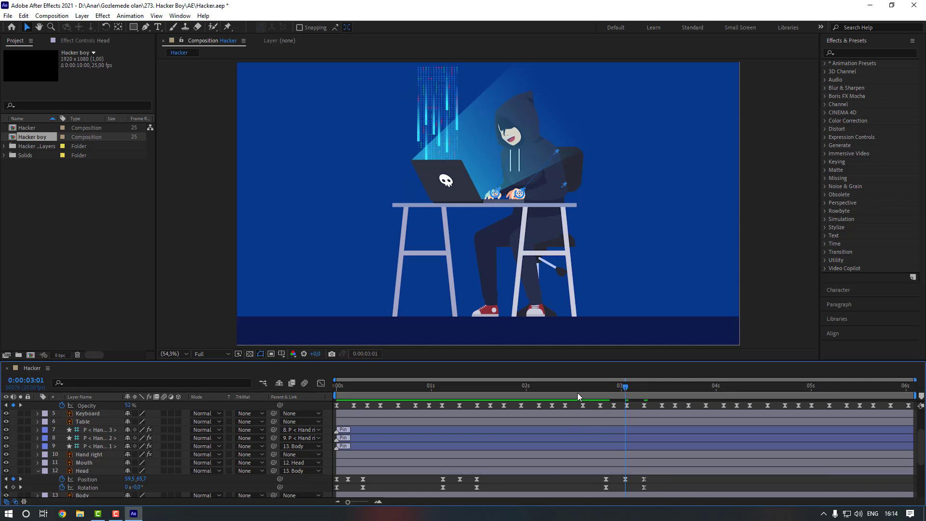
Step: Shift the third head turn's middle and end keyframes slightly earlier to shorten it, and preview the movement
{"action": "left_click", "coordinate": [563, 395]}
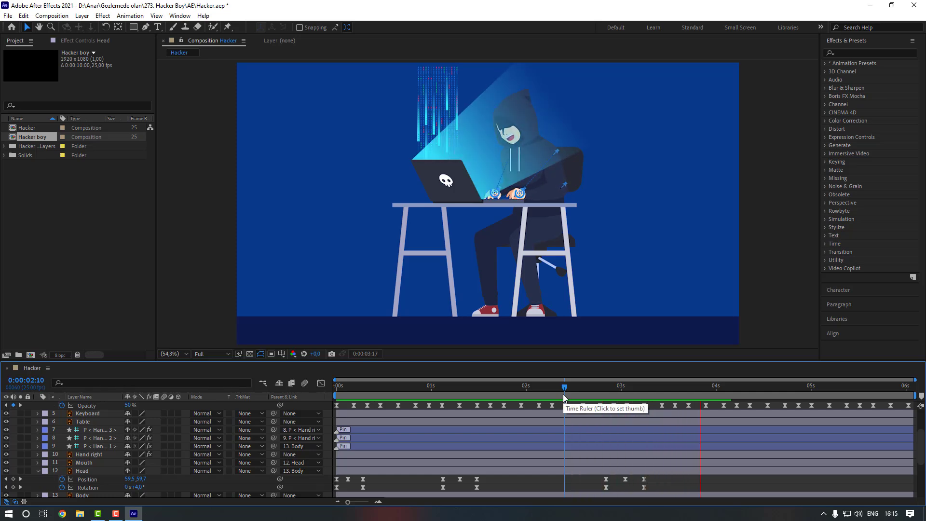
{"action": "left_click", "coordinate": [593, 387]}
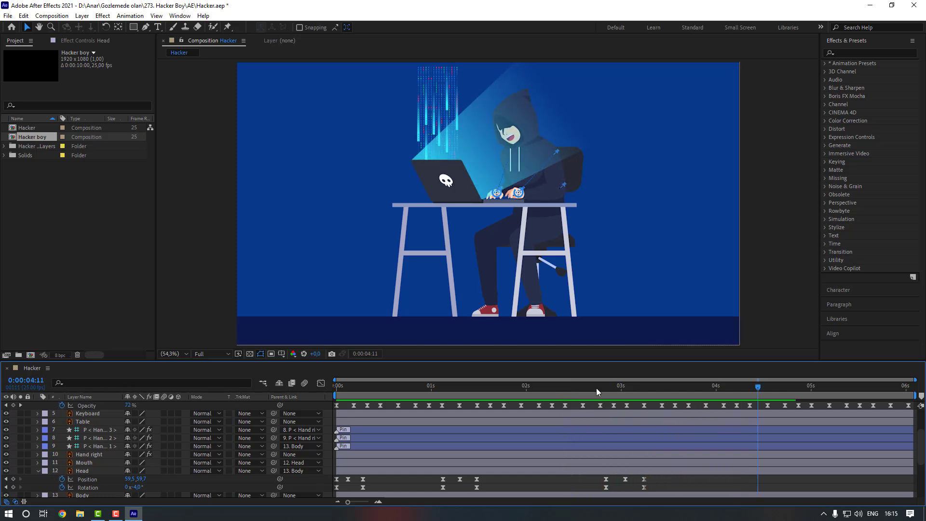
{"action": "mouse_move", "coordinate": [652, 485]}
{"action": "left_mouse_down"}
{"action": "mouse_move", "coordinate": [601, 477]}
{"action": "mouse_move", "coordinate": [637, 479]}
{"action": "left_mouse_up"}
{"action": "left_click", "coordinate": [655, 479]}
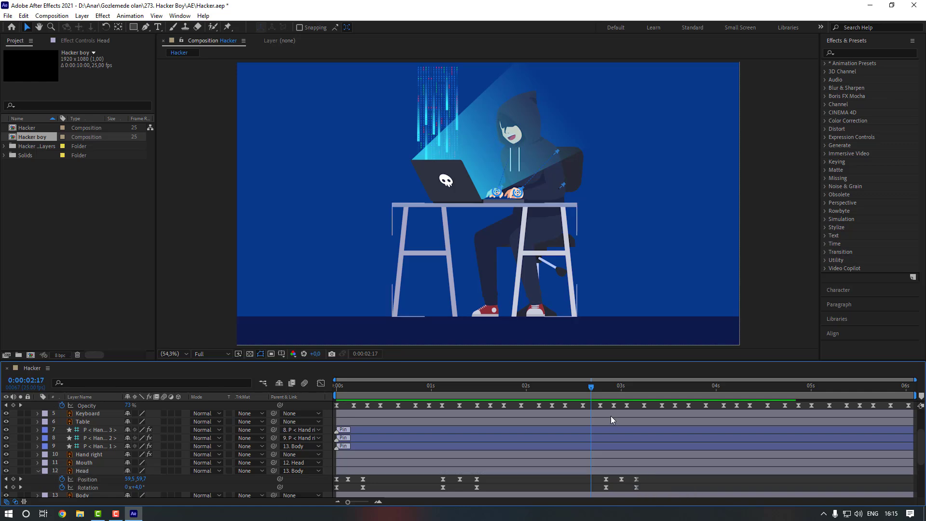
{"action": "left_click", "coordinate": [582, 390]}
{"action": "key", "text": "space"}
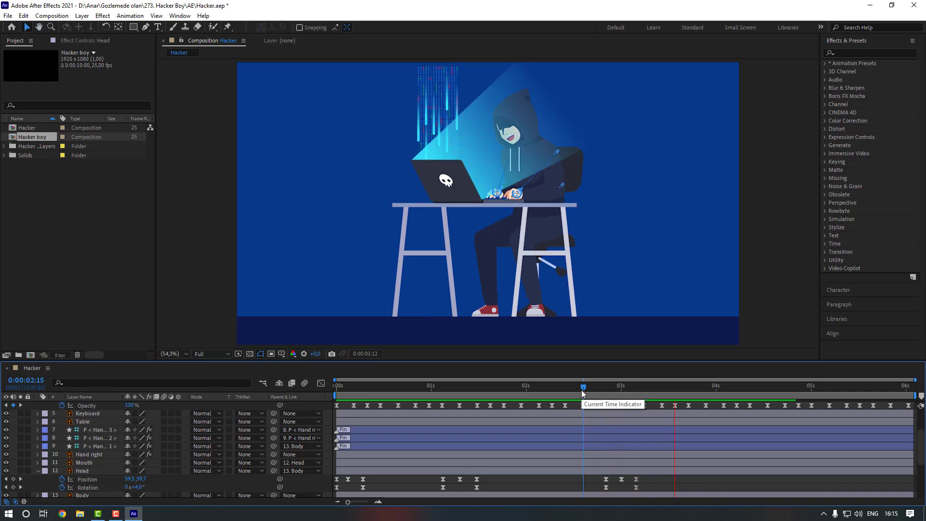
{"action": "key", "text": "space"}
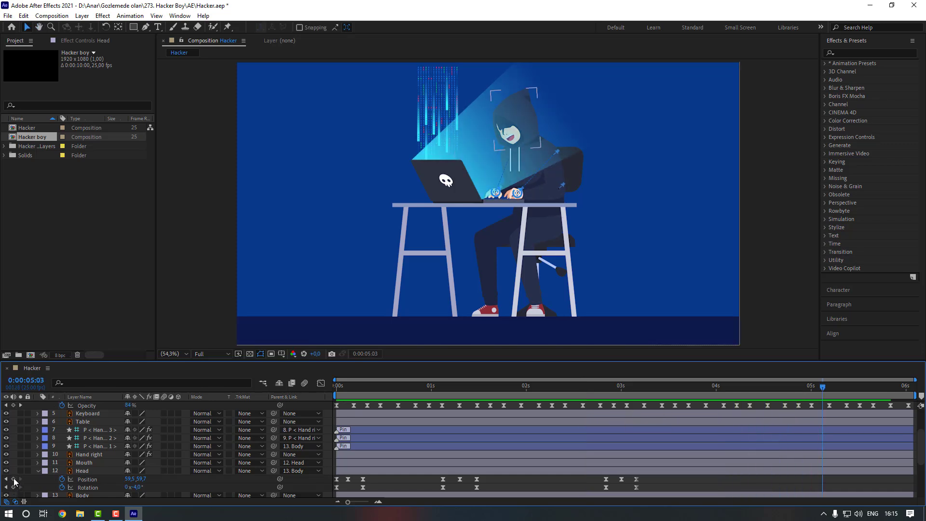
Step: Add hold keyframes for the Head's Position and Rotation at 0:00:05:03
{"action": "left_click", "coordinate": [13, 480]}
{"action": "left_click", "coordinate": [13, 487]}
{"action": "left_click", "coordinate": [612, 472]}
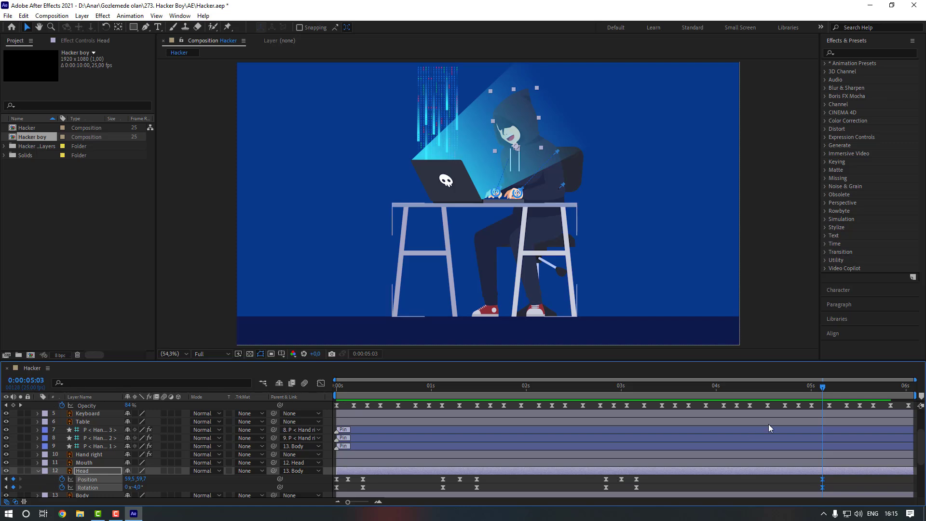
Step: At 0:00:05:13, add a Head position keyframe and set the Head's rotation to 0°
{"action": "key", "text": "shift+Page_Down"}
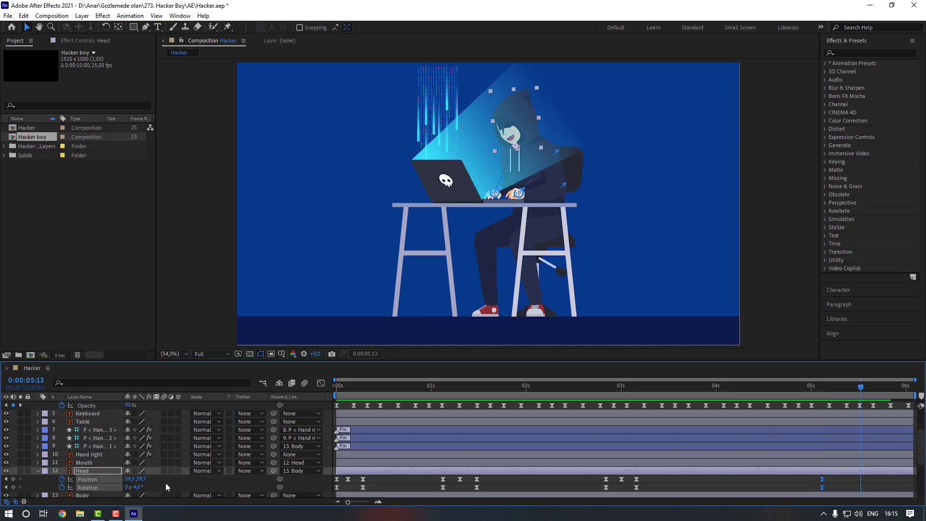
{"action": "left_click", "coordinate": [14, 479]}
{"action": "left_click", "coordinate": [13, 487]}
{"action": "left_click", "coordinate": [137, 487]}
{"action": "type", "text": "0"}
{"action": "key", "text": "Return"}
Step: Paste a copy of the Head's lowered position keyframe at 0:00:05:08
{"action": "left_click", "coordinate": [841, 387]}
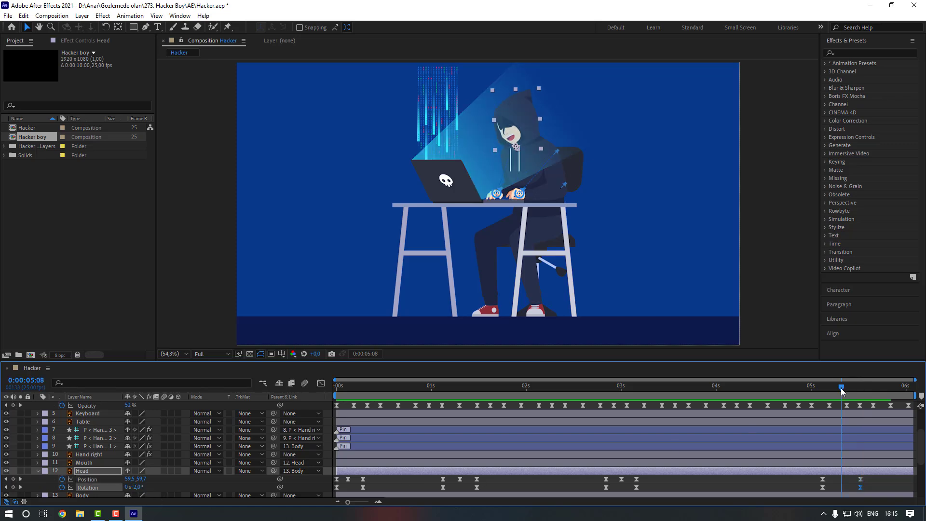
{"action": "left_click", "coordinate": [622, 480]}
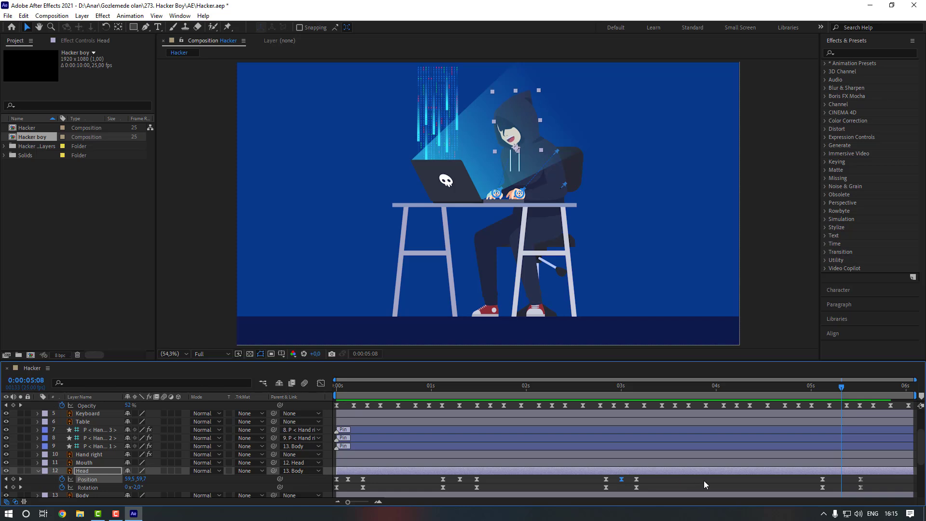
{"action": "left_click", "coordinate": [884, 478]}
Step: Shift the last head turn's middle and end keyframes slightly earlier, and preview the full loop
{"action": "left_click_drag", "start_coordinate": [871, 476], "coordinate": [850, 487]}
{"action": "left_click", "coordinate": [863, 481]}
{"action": "key", "text": "space"}
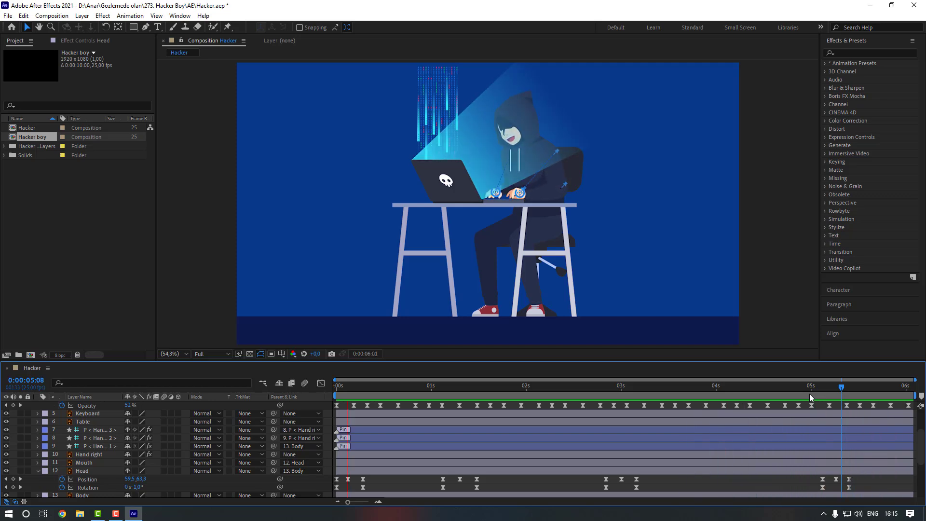
{"action": "key", "text": "space"}
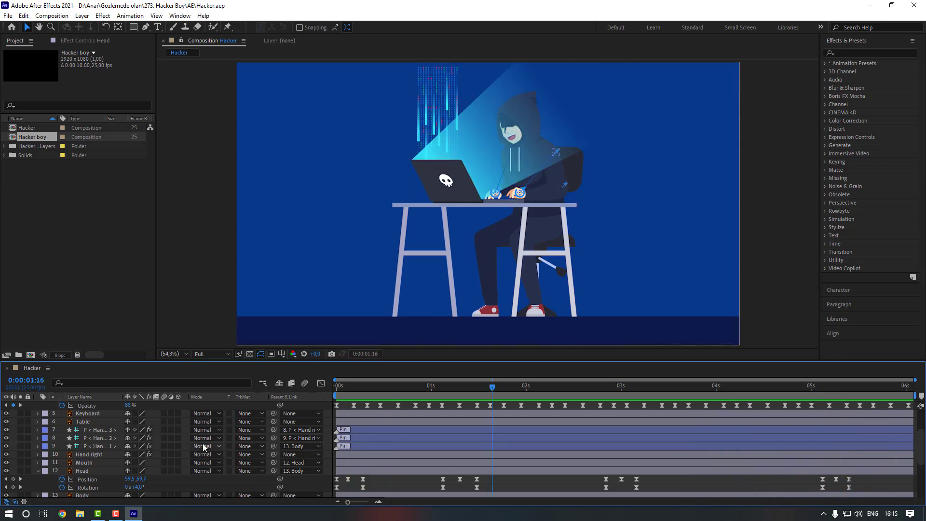
Step: Start Position and Rotation keyframes on the Body layer at 0:00:00:00
{"action": "scroll", "coordinate": [101, 449], "scroll_direction": "down", "scroll_amount": 2}
{"action": "left_click", "coordinate": [90, 471]}
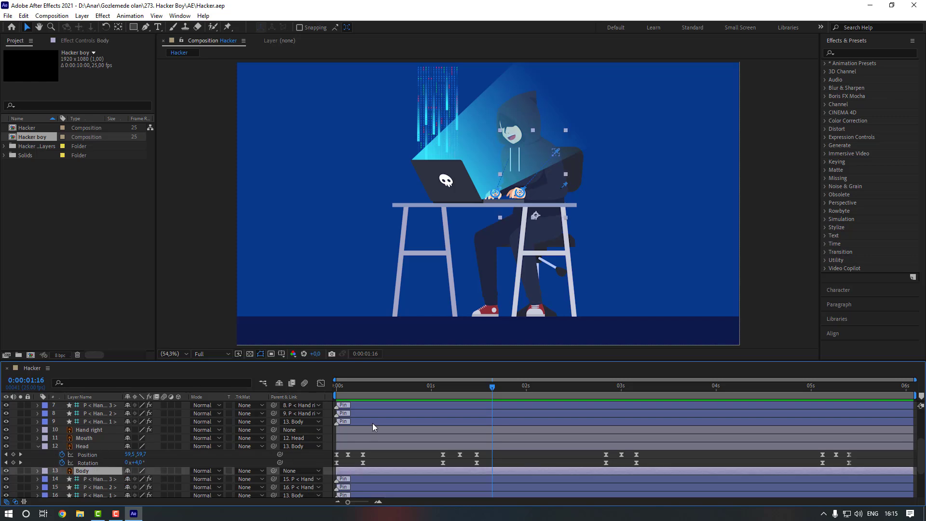
{"action": "left_click", "coordinate": [337, 396]}
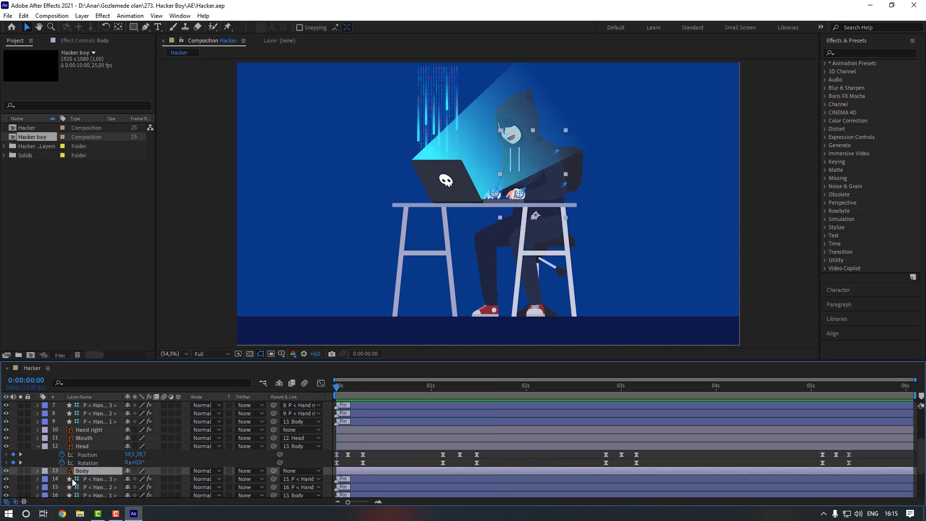
{"action": "key", "text": "r"}
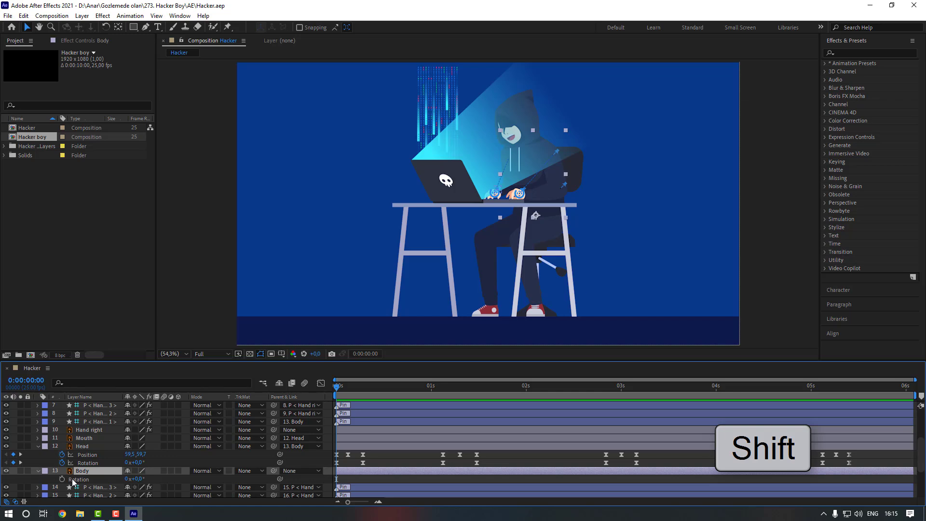
{"action": "key", "text": "shift+p"}
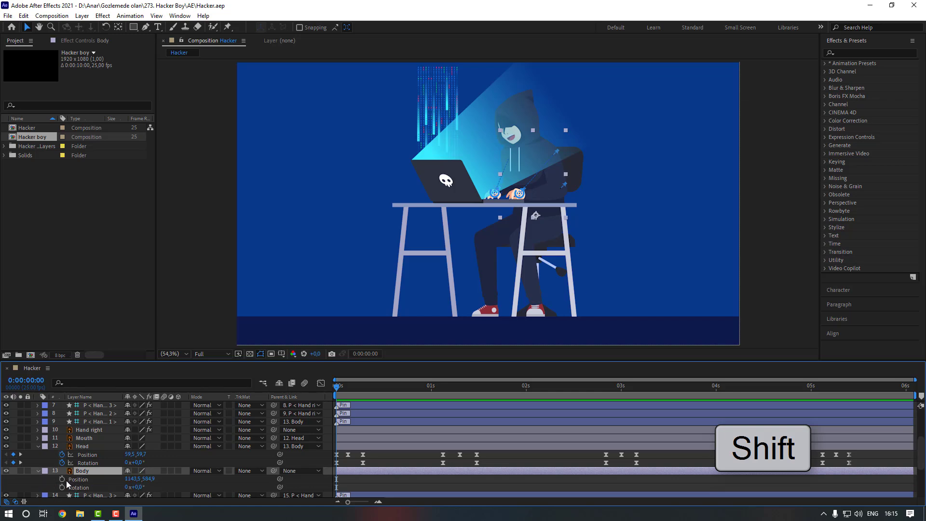
{"action": "left_click", "coordinate": [62, 479]}
{"action": "left_click", "coordinate": [62, 488]}
Step: At 0:00:00:07, set the Body's rotation to -2° and add a position keyframe
{"action": "left_click", "coordinate": [361, 388]}
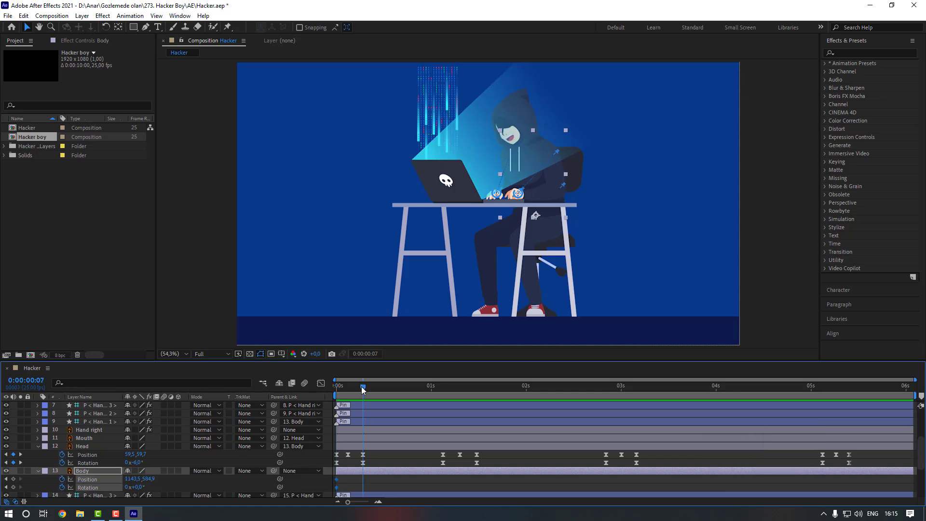
{"action": "left_click", "coordinate": [323, 482]}
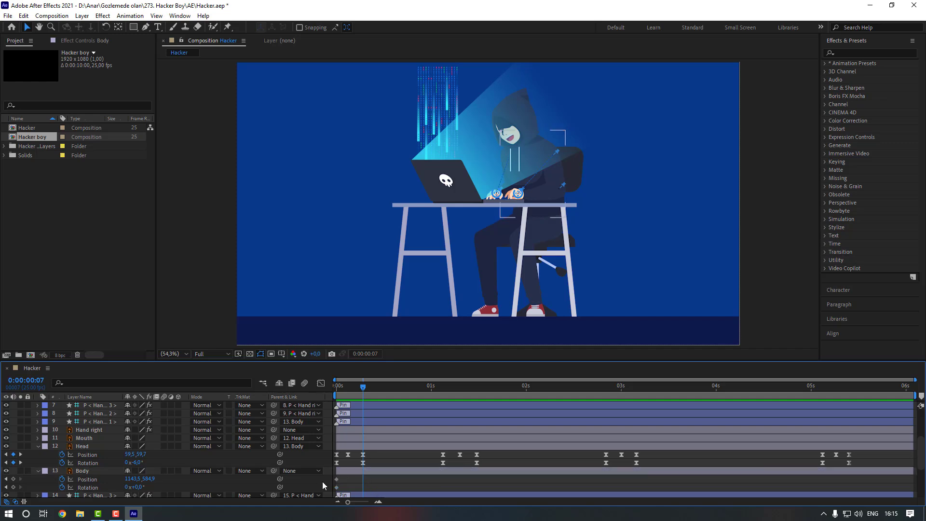
{"action": "left_click", "coordinate": [137, 488]}
{"action": "type", "text": "-2"}
{"action": "key", "text": "Return"}
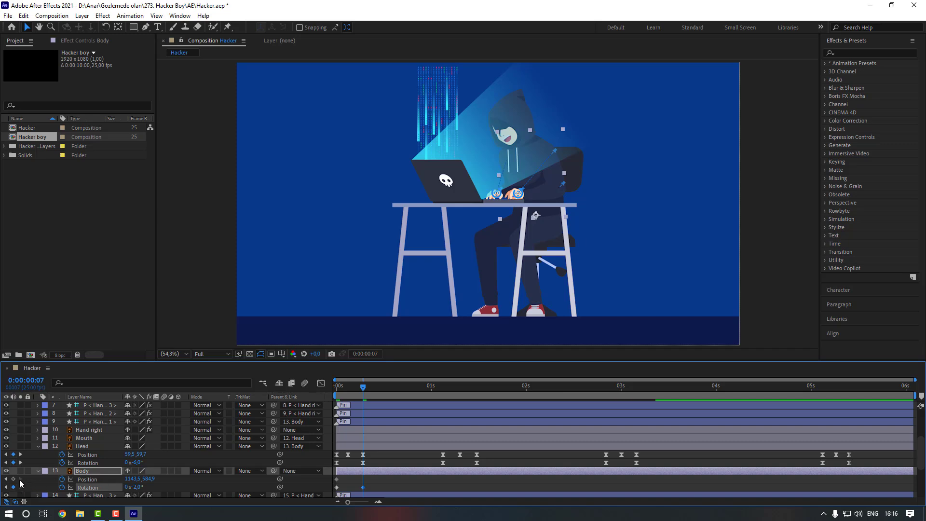
{"action": "left_click", "coordinate": [14, 479]}
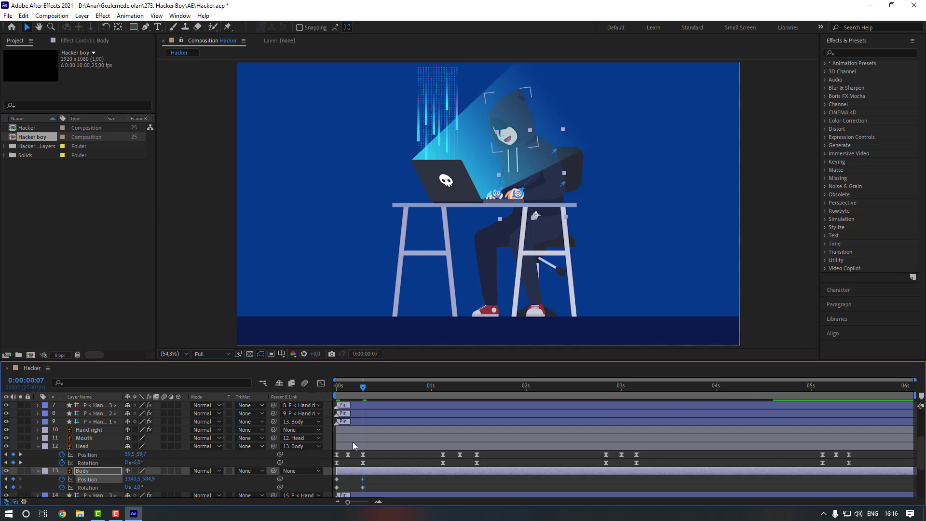
Step: At 0:00:00:03, nudge the Body down to position 1143.5, 590.9
{"action": "left_click", "coordinate": [349, 386]}
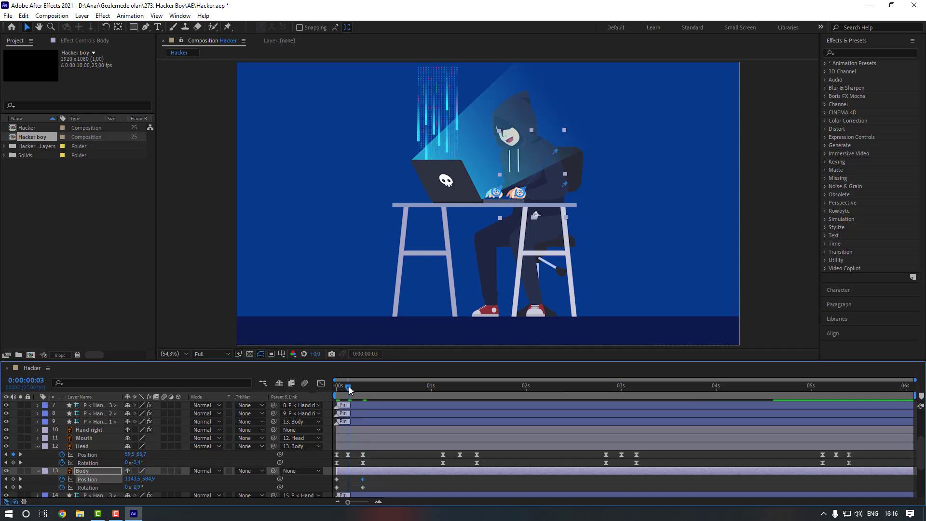
{"action": "left_click", "coordinate": [349, 470]}
{"action": "key", "text": "Down"}
{"action": "key", "text": "Down"}
{"action": "key", "text": "Down"}
{"action": "key", "text": "Down"}
{"action": "key", "text": "Down"}
{"action": "key", "text": "Down"}
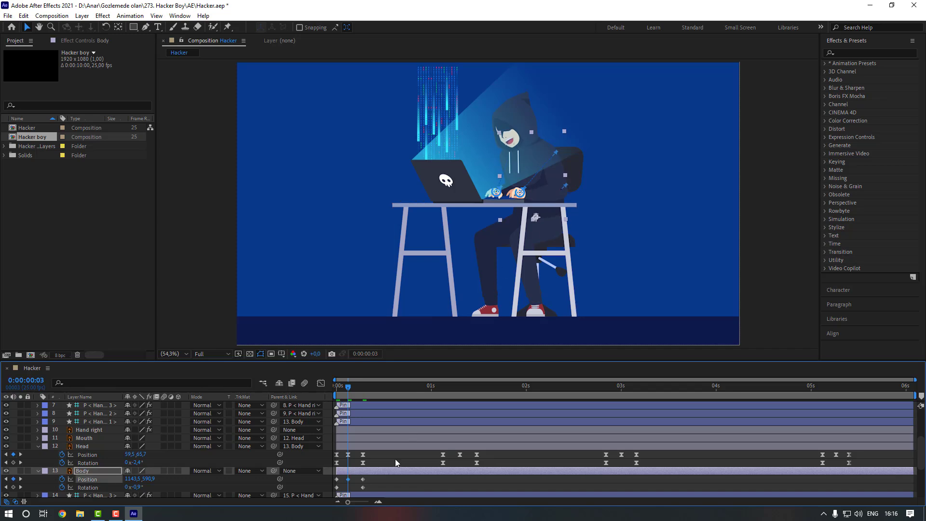
Step: Apply Easy Ease to all of the Body's Position and Rotation keyframes, and preview the movement
{"action": "left_click_drag", "start_coordinate": [386, 472], "coordinate": [331, 488]}
{"action": "right_click", "coordinate": [365, 483]}
{"action": "mouse_move", "coordinate": [413, 473]}
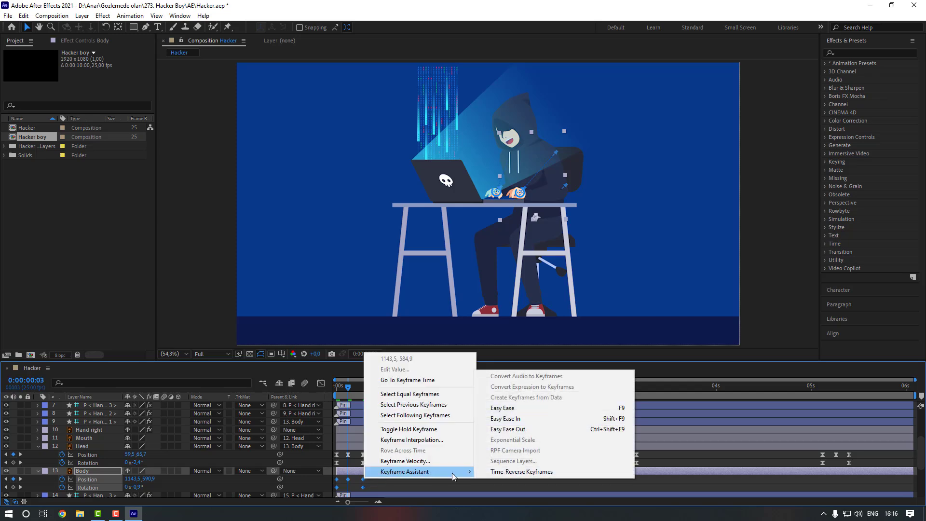
{"action": "left_click", "coordinate": [511, 410]}
{"action": "key", "text": "space"}
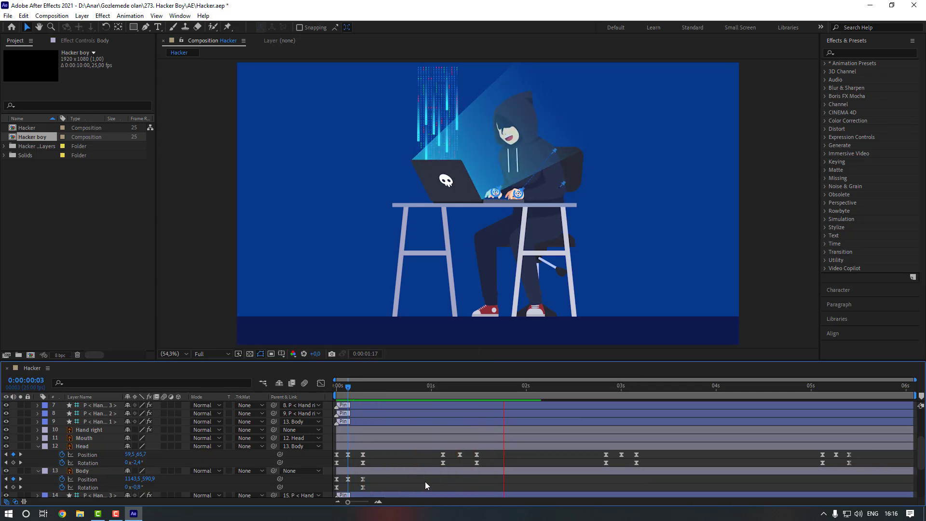
{"action": "key", "text": "space"}
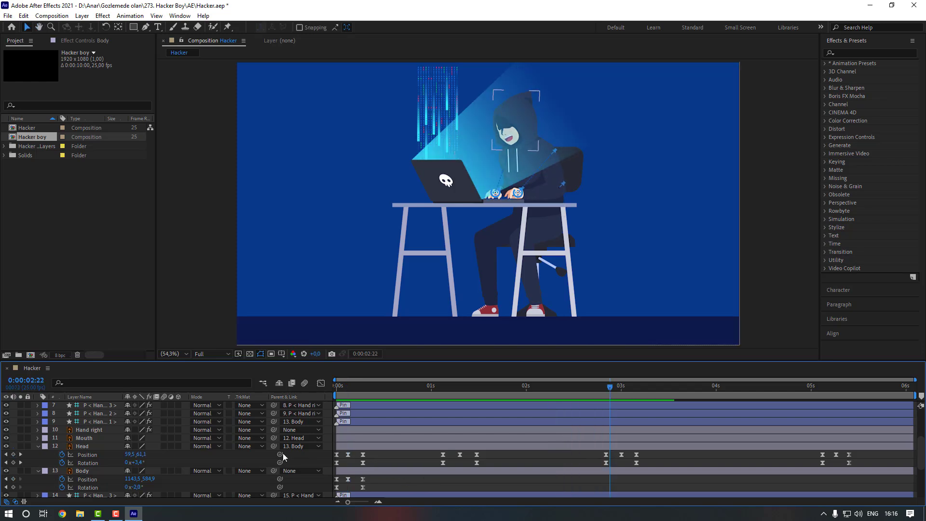
Step: Shift the Head's first-turn keyframes together with all Body keyframes about 3 frames later, and preview the result
{"action": "left_click_drag", "start_coordinate": [380, 455], "coordinate": [329, 487]}
{"action": "left_click_drag", "start_coordinate": [362, 455], "coordinate": [374, 458]}
{"action": "left_click", "coordinate": [401, 456]}
{"action": "key", "text": "space"}
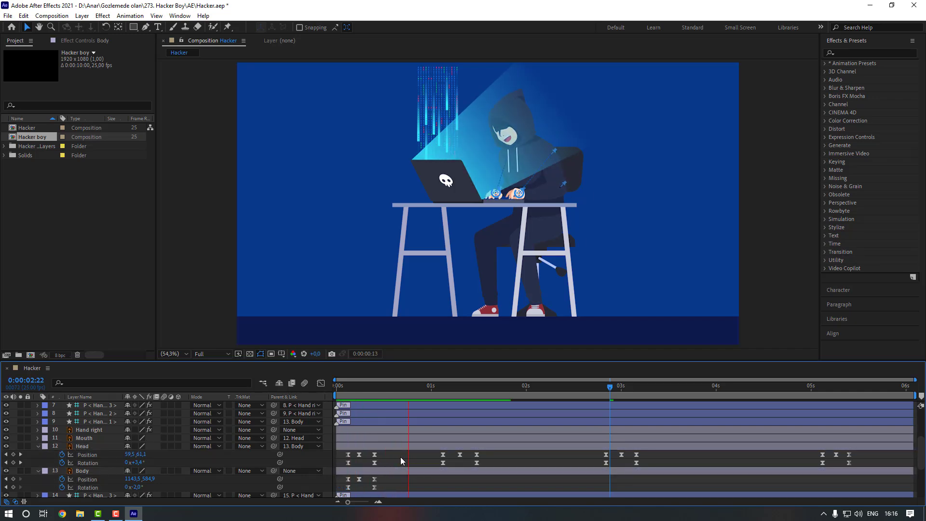
{"action": "key", "text": "space"}
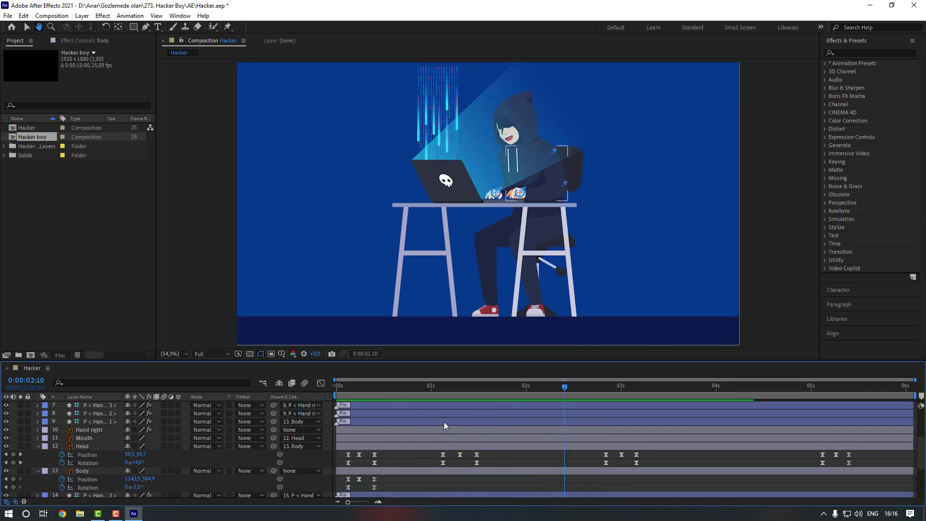
Step: Add hold keyframes for the Body's Position and Rotation at 0:00:01:03, where the second head turn starts
{"action": "left_click", "coordinate": [443, 387]}
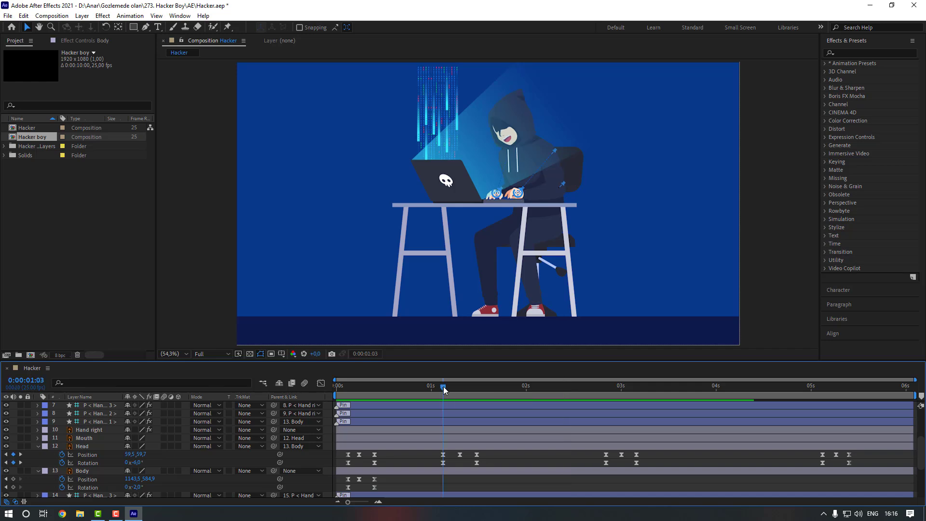
{"action": "left_click", "coordinate": [13, 479]}
{"action": "left_click", "coordinate": [13, 487]}
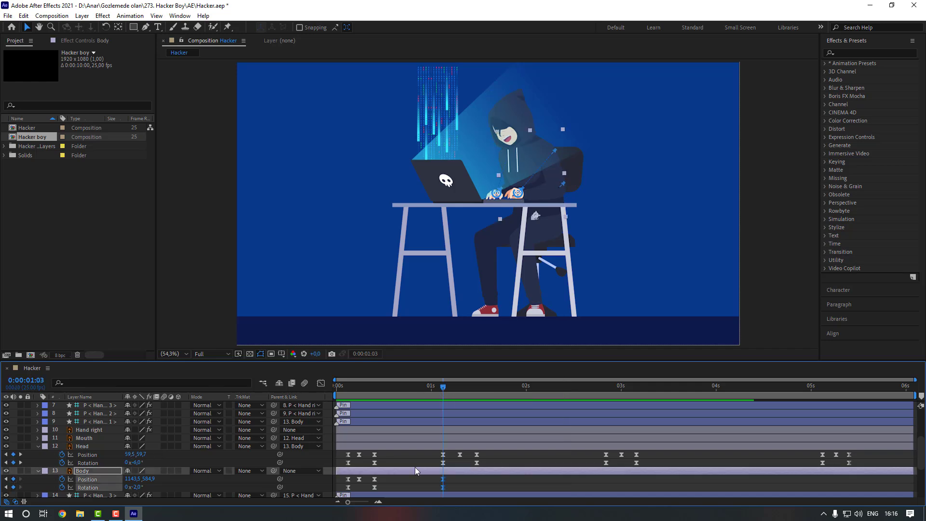
Step: At 0:00:01:12, set the Body's Rotation to 3° and add a Position keyframe holding its current value
{"action": "left_click", "coordinate": [476, 386]}
{"action": "left_click", "coordinate": [492, 484]}
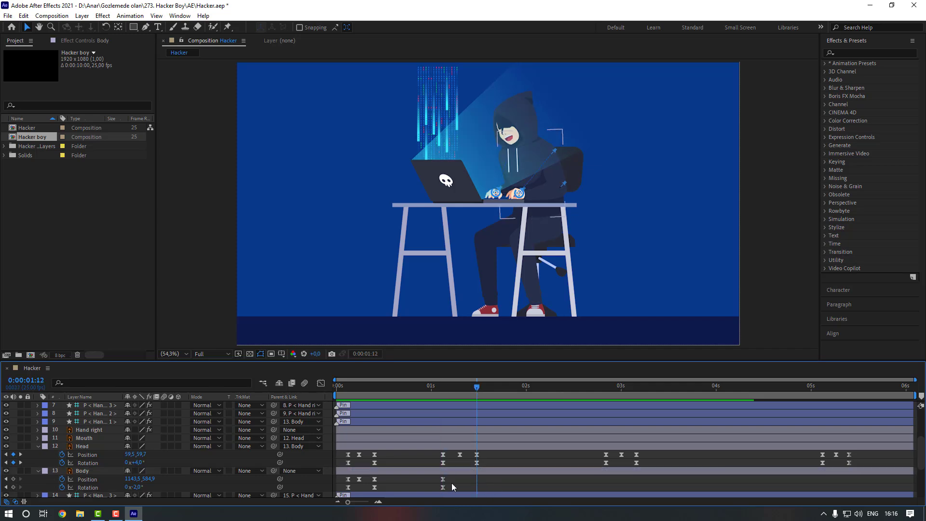
{"action": "left_click", "coordinate": [138, 488]}
{"action": "type", "text": "3"}
{"action": "key", "text": "Return"}
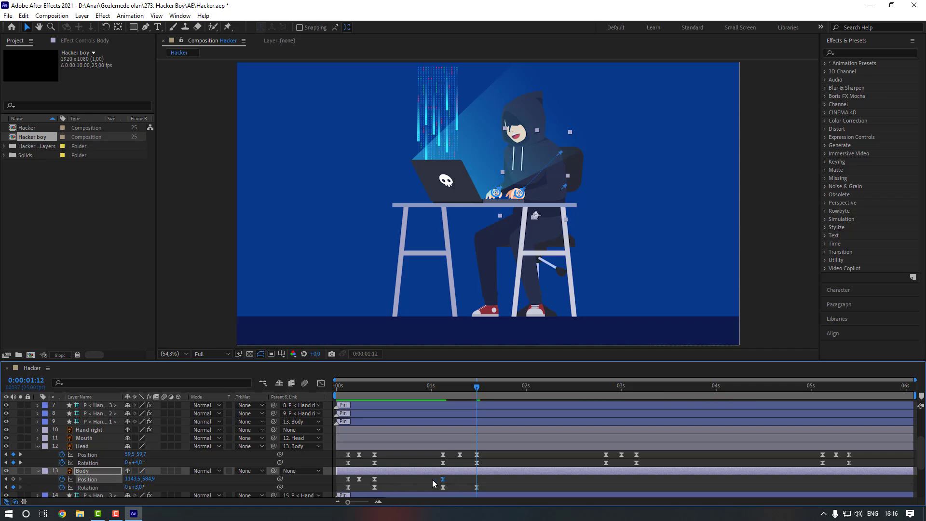
{"action": "left_click", "coordinate": [405, 480]}
Step: Copy the Body's first downward-dip Position keyframe to 0:00:01:07, midway through the second turn, and preview the movement
{"action": "left_click", "coordinate": [359, 480]}
{"action": "left_click", "coordinate": [458, 391]}
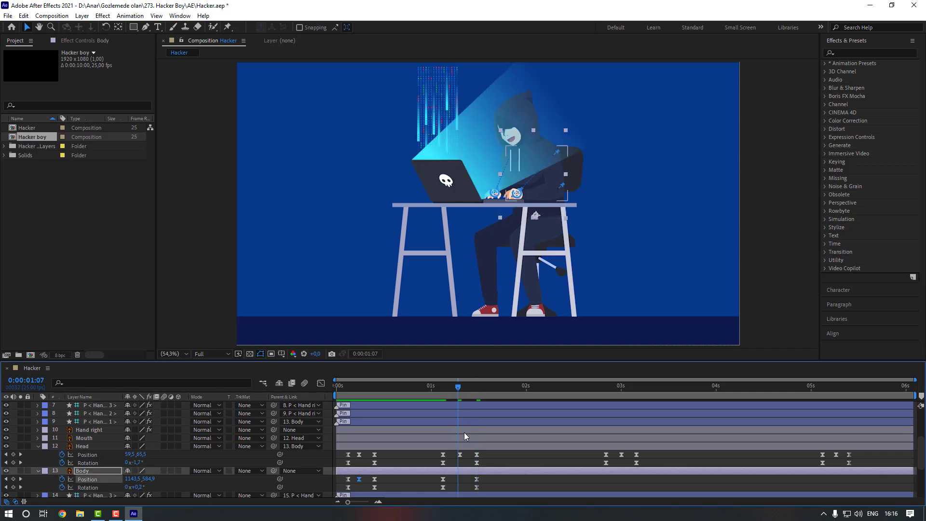
{"action": "key", "text": "ctrl+v"}
{"action": "left_click", "coordinate": [424, 480]}
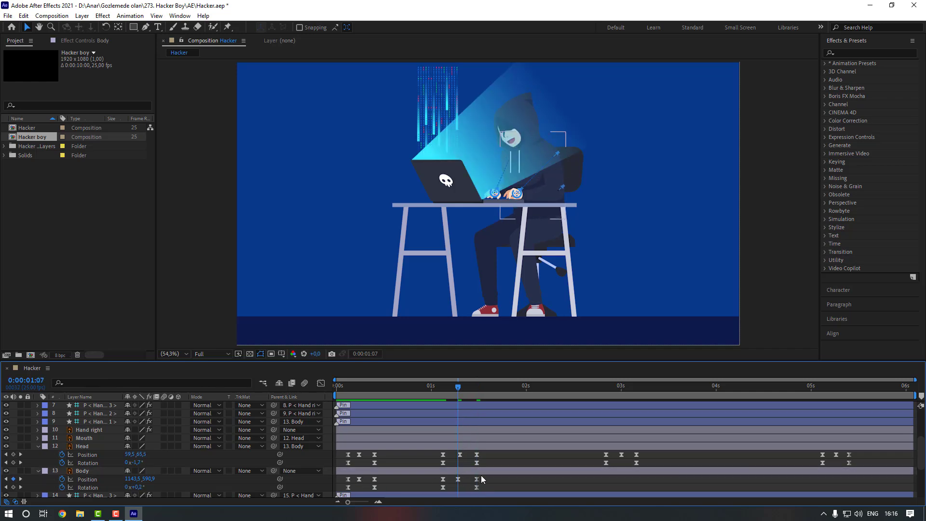
{"action": "left_click", "coordinate": [426, 394]}
{"action": "key", "text": "space"}
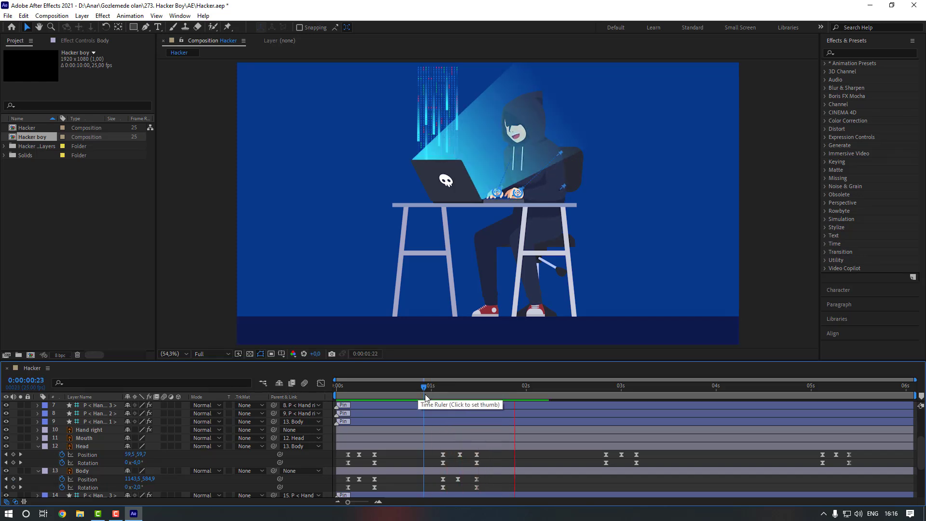
Step: Add hold keyframes for the Body's Position and Rotation at 0:00:02:21, where the third head turn starts
{"action": "left_click", "coordinate": [606, 387]}
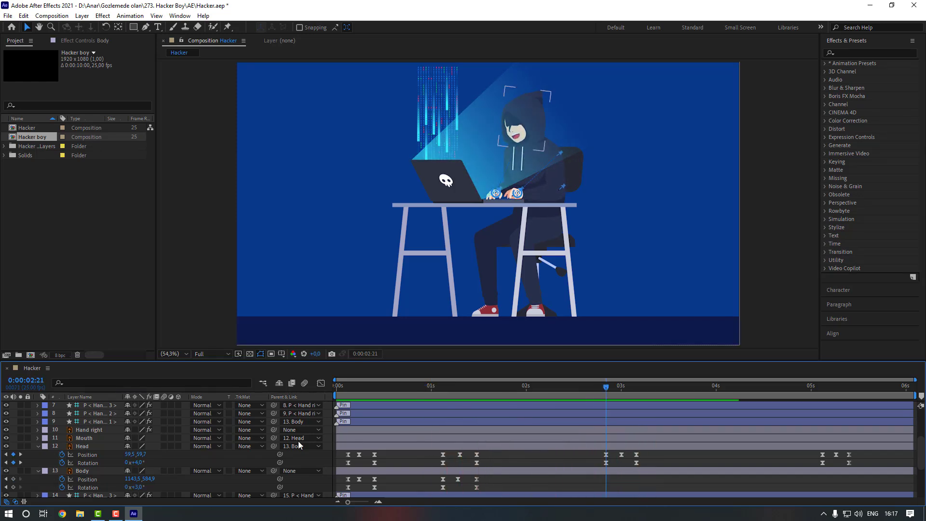
{"action": "left_click", "coordinate": [102, 468]}
{"action": "left_click", "coordinate": [13, 479]}
{"action": "left_click", "coordinate": [13, 488]}
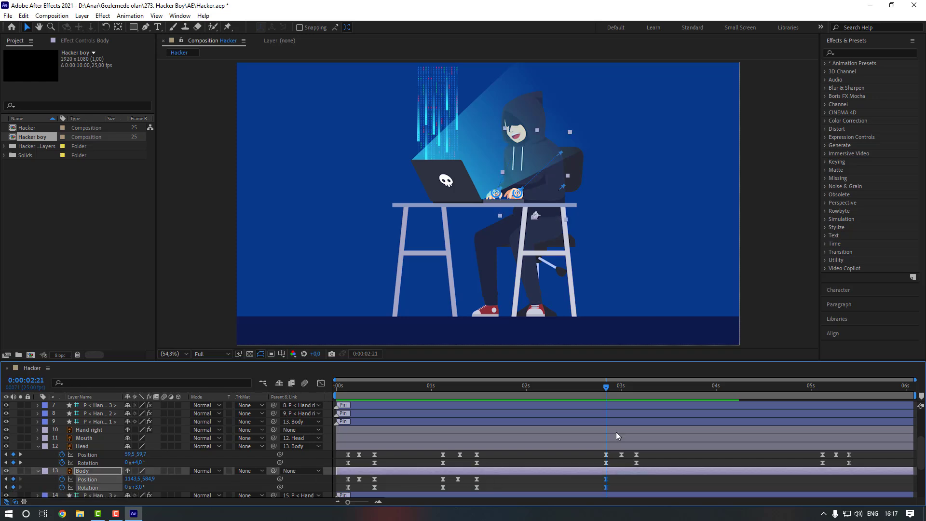
Step: At 0:00:03:04, set the Body's Rotation to -2° and add a Position keyframe at its current value
{"action": "left_click", "coordinate": [638, 390]}
{"action": "left_click", "coordinate": [589, 480]}
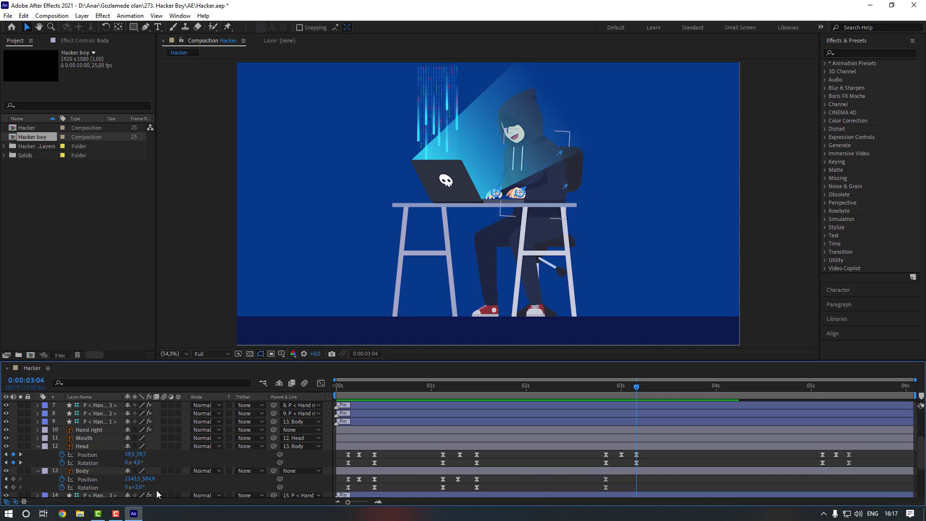
{"action": "left_click", "coordinate": [138, 488]}
{"action": "type", "text": "-2"}
{"action": "key", "text": "Return"}
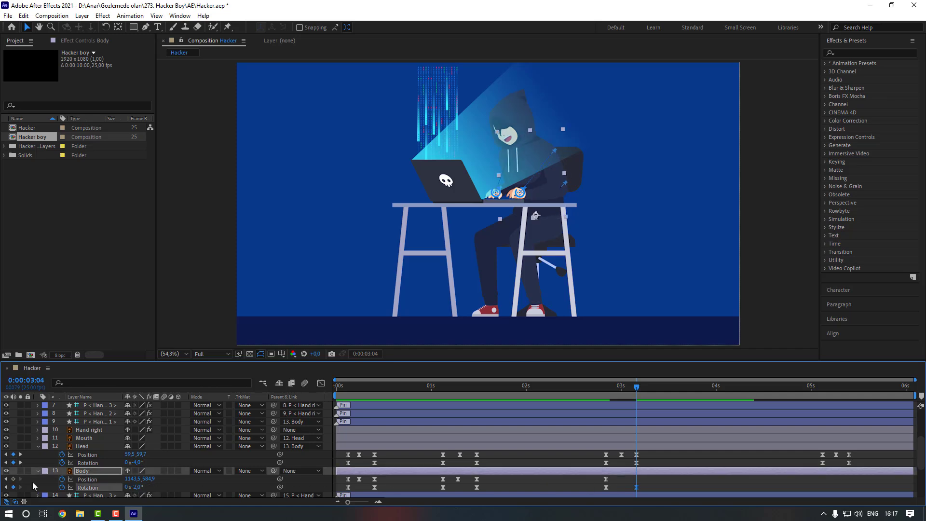
{"action": "left_click", "coordinate": [13, 479]}
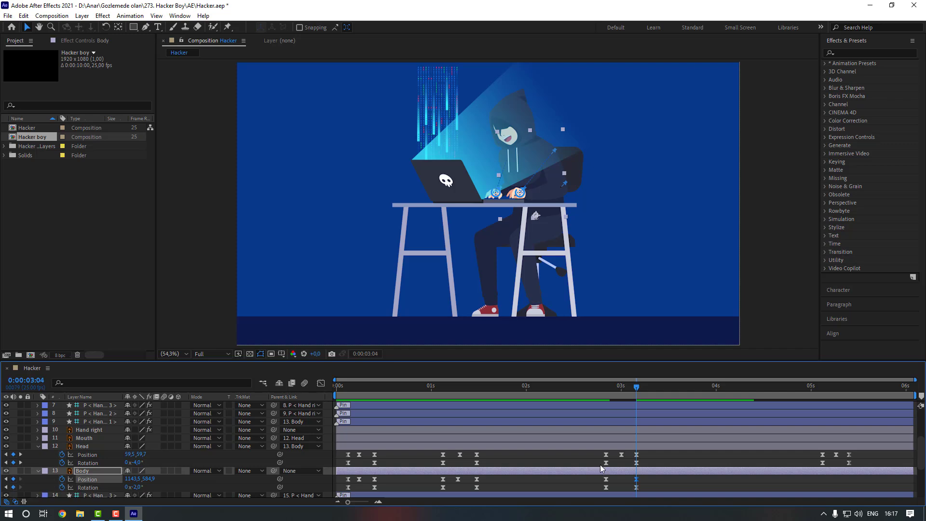
Step: Copy the Body's dip Position keyframe from the second turn to 0:00:03:00, midway through the third turn
{"action": "left_click", "coordinate": [622, 394]}
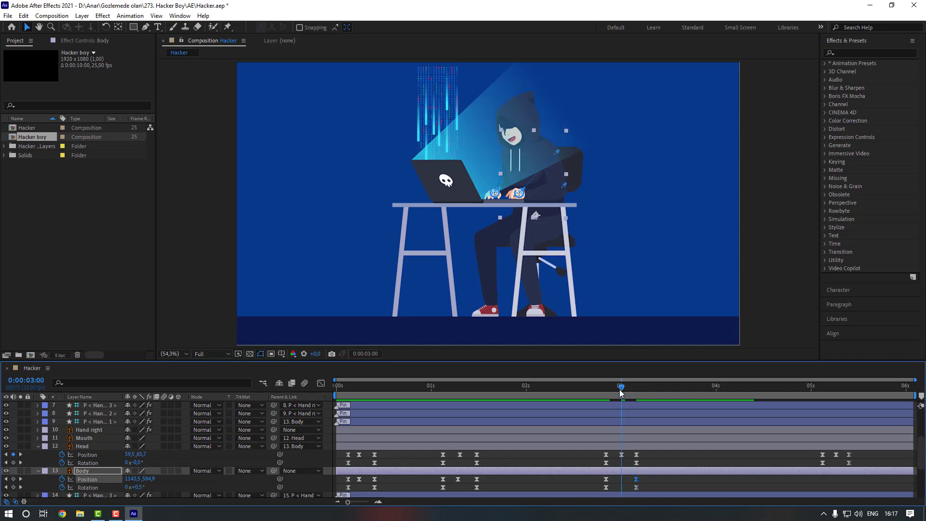
{"action": "left_click", "coordinate": [458, 479]}
{"action": "left_click", "coordinate": [519, 479]}
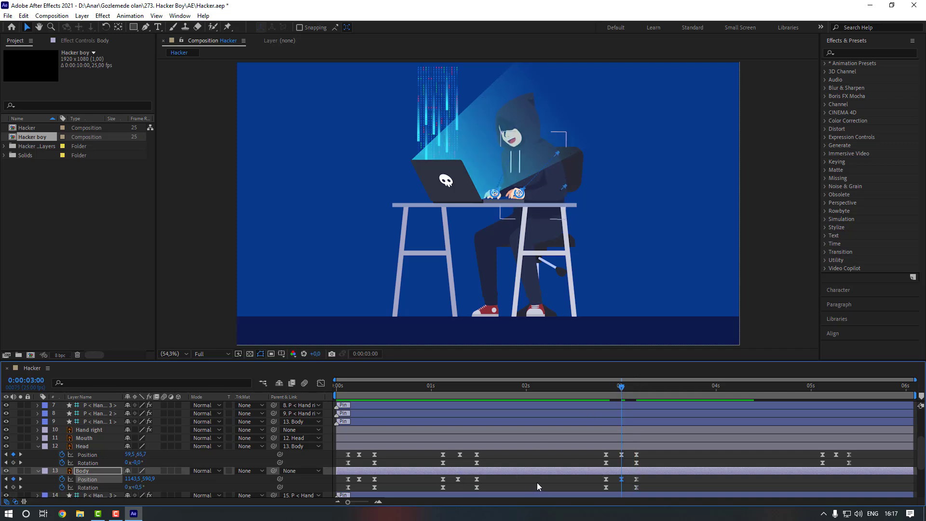
Step: Add hold keyframes for the Body's Position and Rotation at 0:00:05:03, where the last head turn starts
{"action": "left_click", "coordinate": [823, 391]}
{"action": "left_click", "coordinate": [14, 484]}
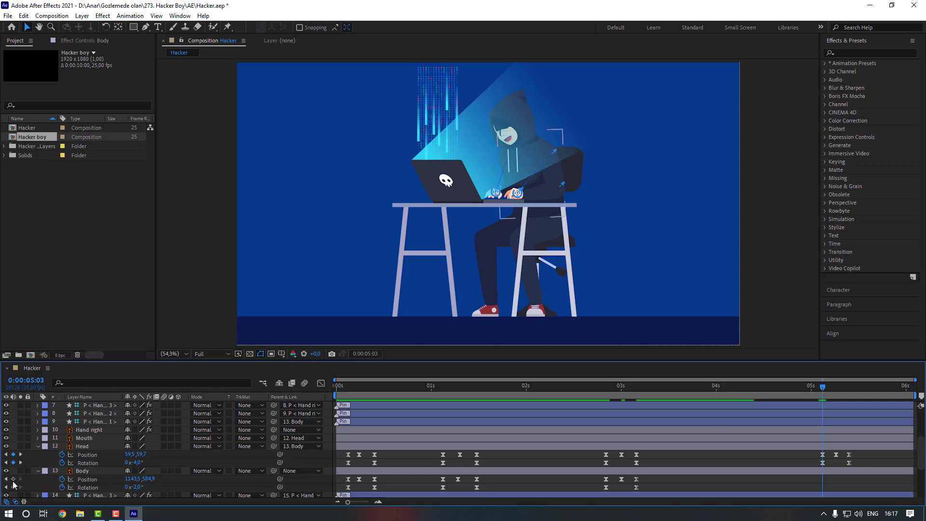
{"action": "left_click", "coordinate": [14, 479]}
{"action": "left_click", "coordinate": [13, 487]}
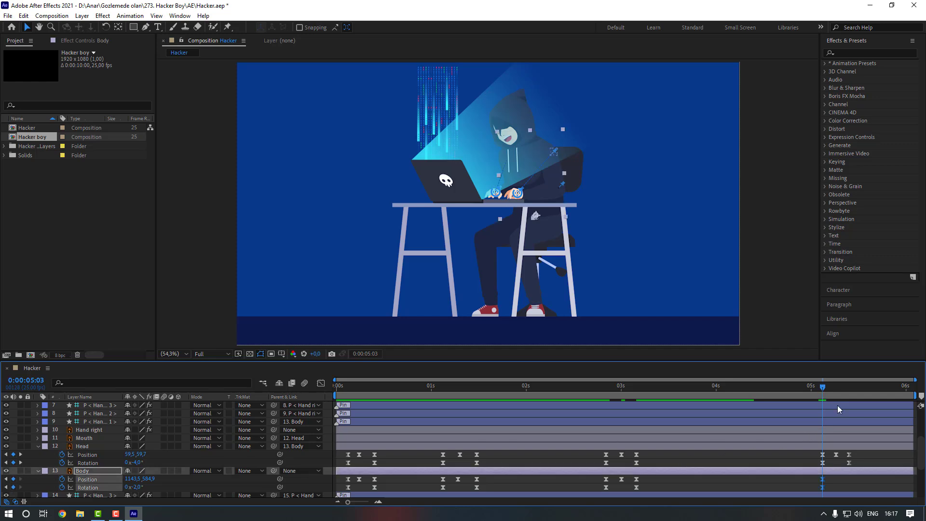
Step: At 0:00:05:10, return the Body's Rotation to 0° and add a Position keyframe at its current value
{"action": "left_click", "coordinate": [848, 388]}
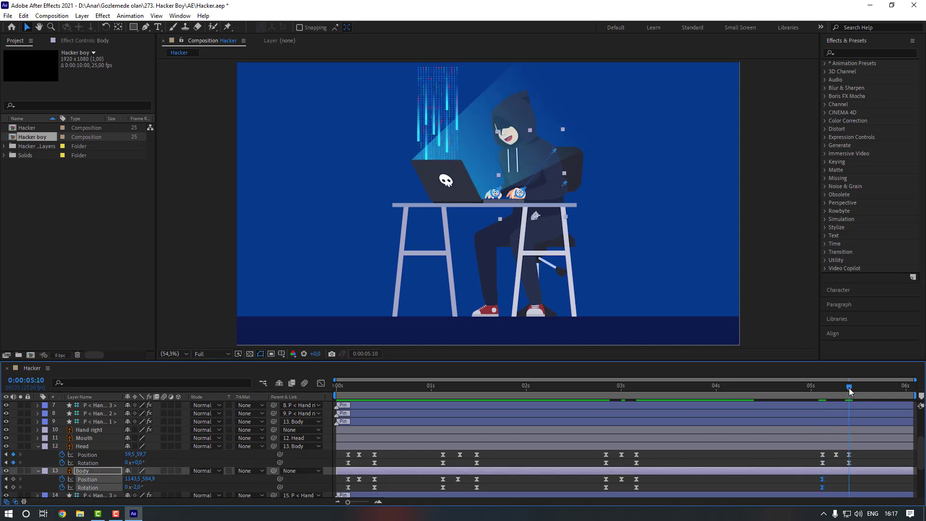
{"action": "left_click", "coordinate": [138, 488]}
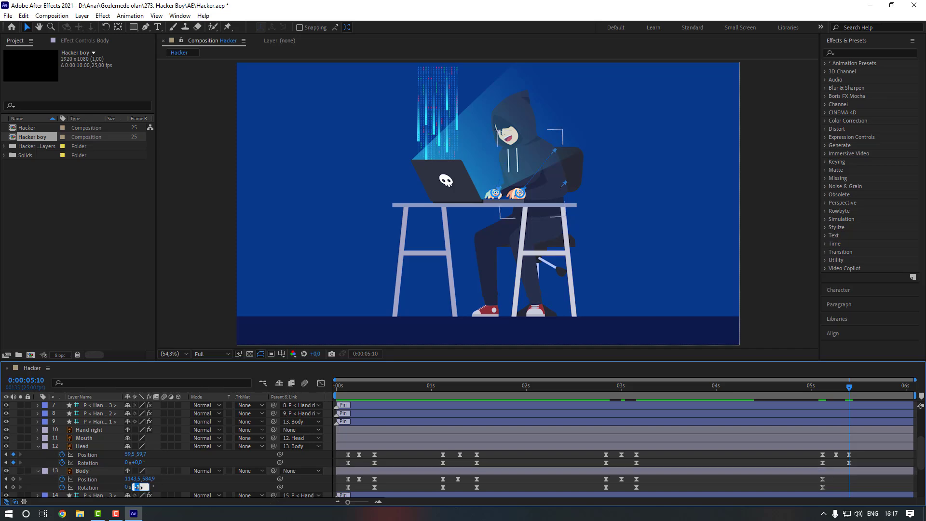
{"action": "type", "text": "0"}
{"action": "key", "text": "Return"}
{"action": "left_click", "coordinate": [13, 479]}
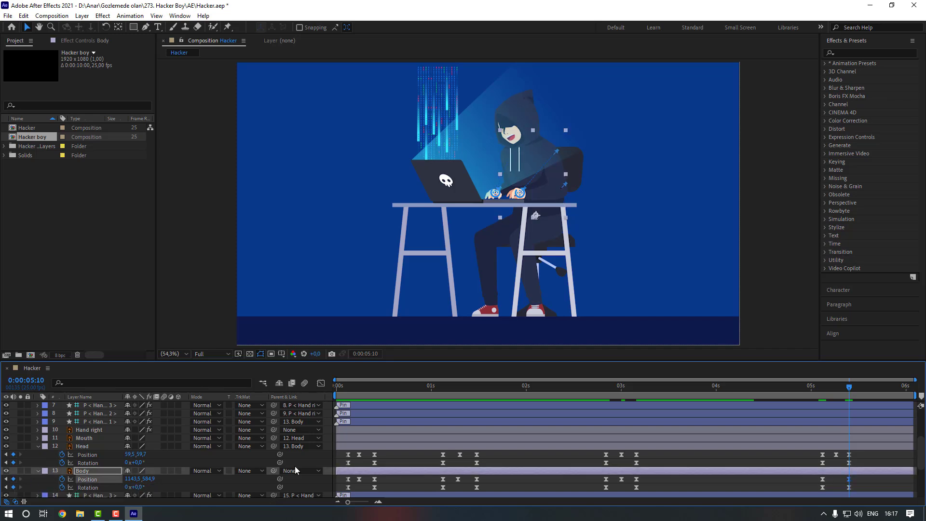
Step: Paste the copied Body dip Position keyframe at 0:00:05:06, within the last turn, and preview the animation
{"action": "left_click", "coordinate": [833, 388]}
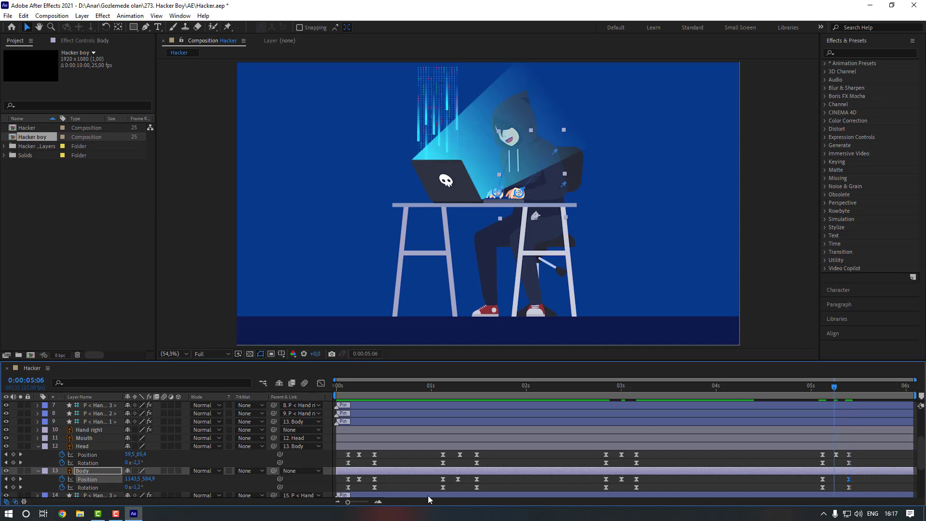
{"action": "key", "text": "ctrl+v"}
{"action": "left_click", "coordinate": [745, 481]}
{"action": "key", "text": "space"}
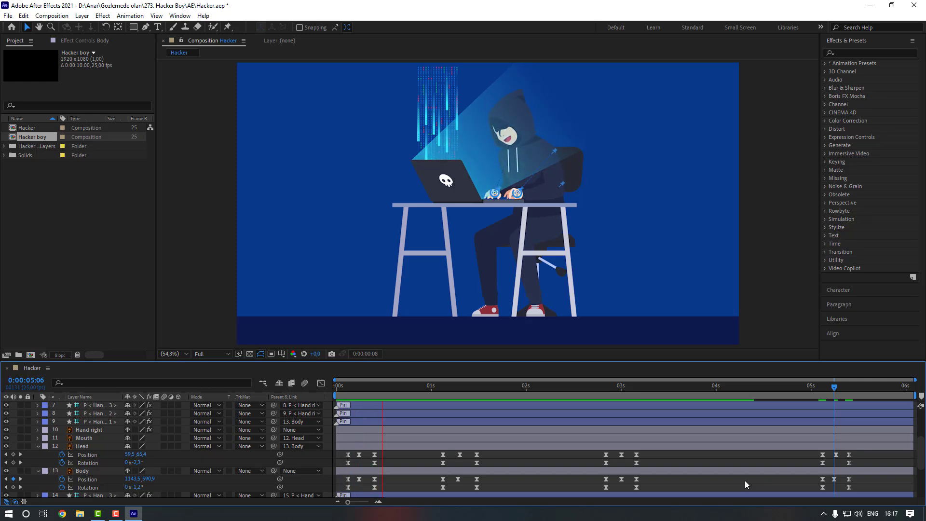
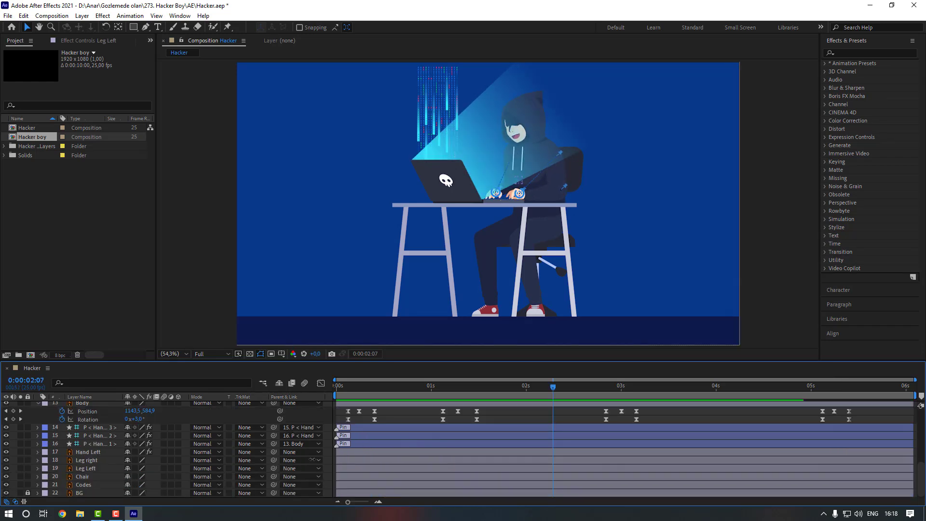
Step: Start keyframing the Leg Left layer's Rotation at 0:00:00:00 with a value of 3°
{"action": "left_click", "coordinate": [92, 469]}
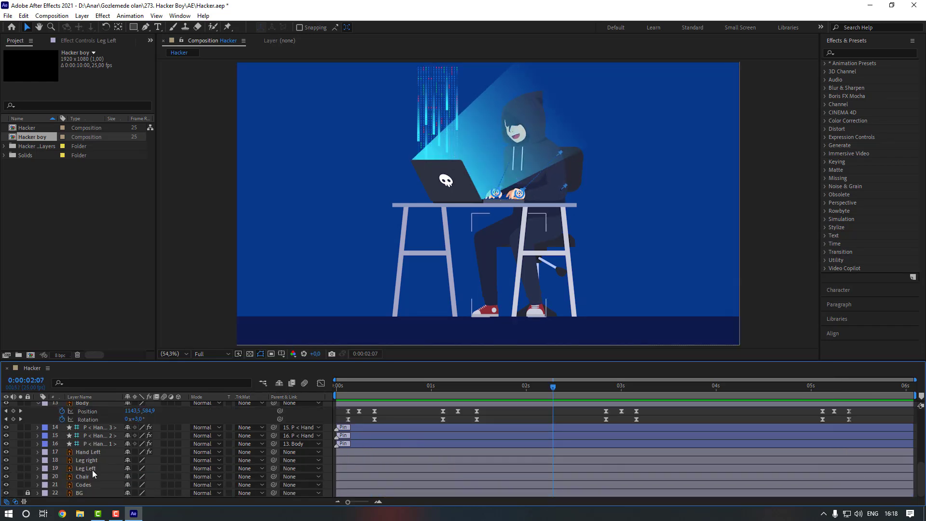
{"action": "left_click", "coordinate": [527, 247]}
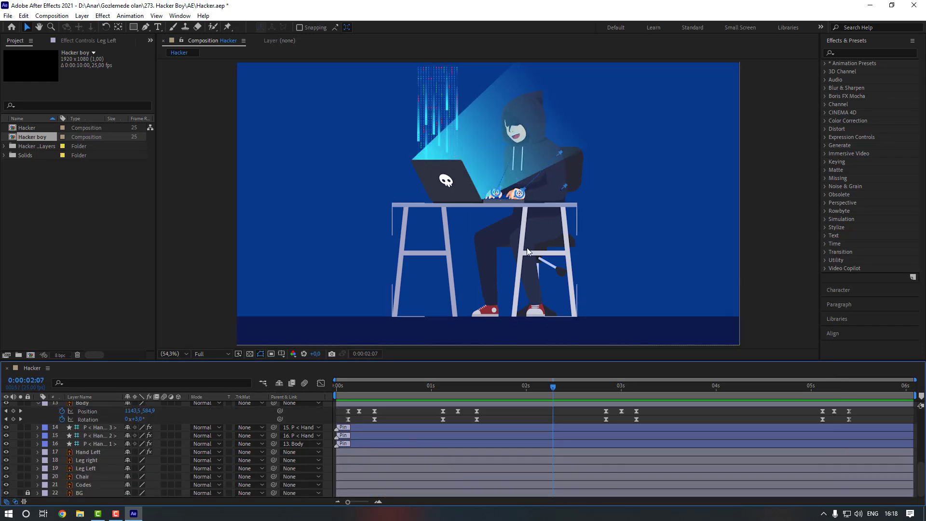
{"action": "left_click", "coordinate": [90, 469]}
{"action": "left_click", "coordinate": [91, 469]}
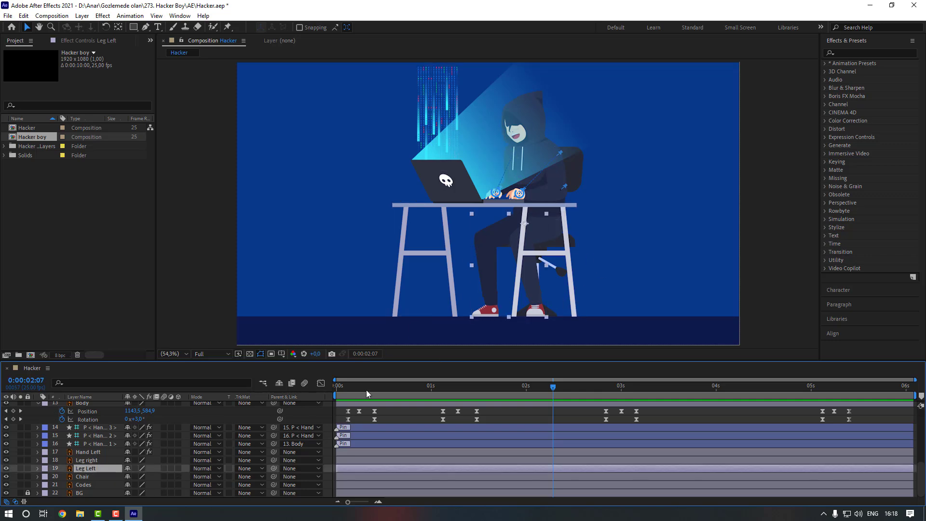
{"action": "left_click_drag", "start_coordinate": [365, 390], "coordinate": [314, 390]}
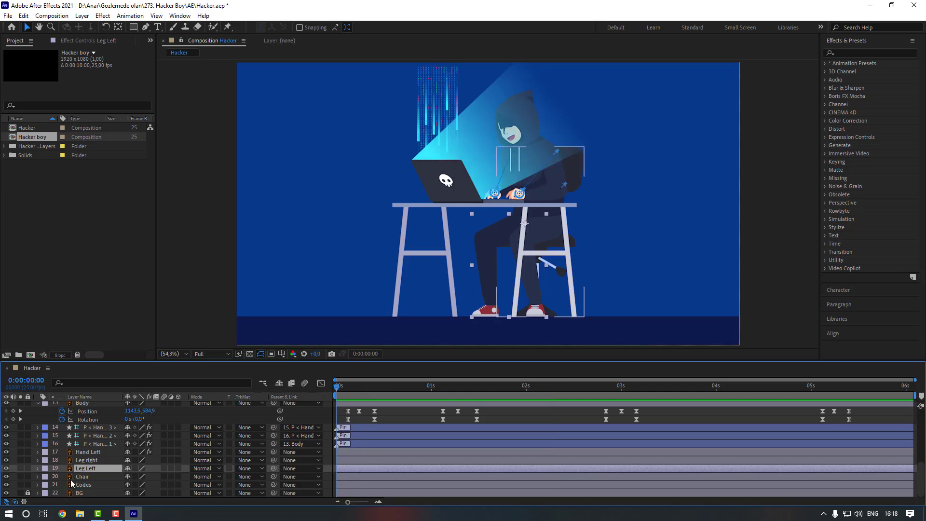
{"action": "key", "text": "r"}
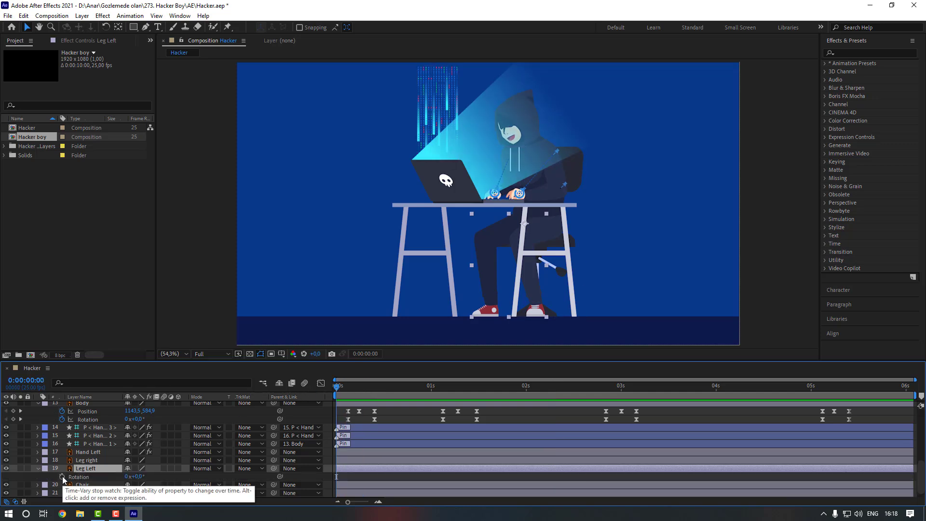
{"action": "left_click", "coordinate": [62, 477]}
{"action": "left_click", "coordinate": [137, 477]}
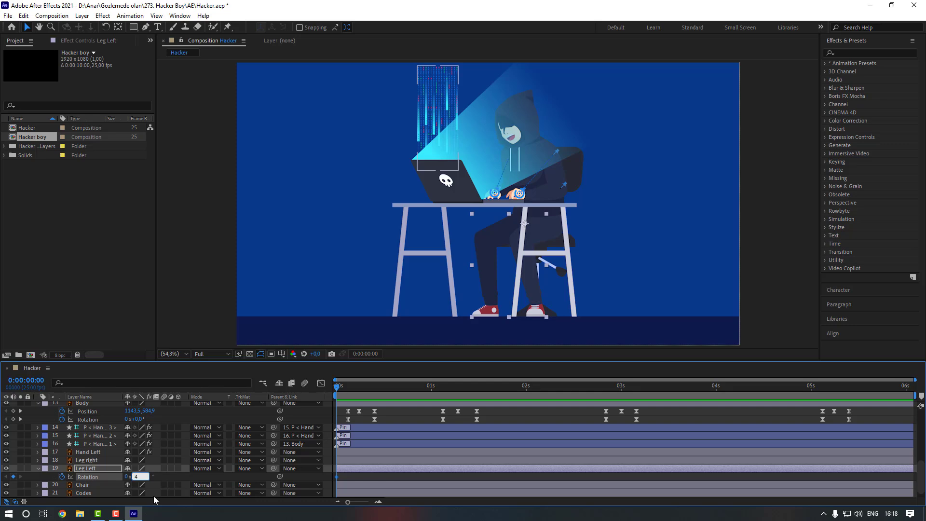
{"action": "type", "text": "4"}
{"action": "key", "text": "Return"}
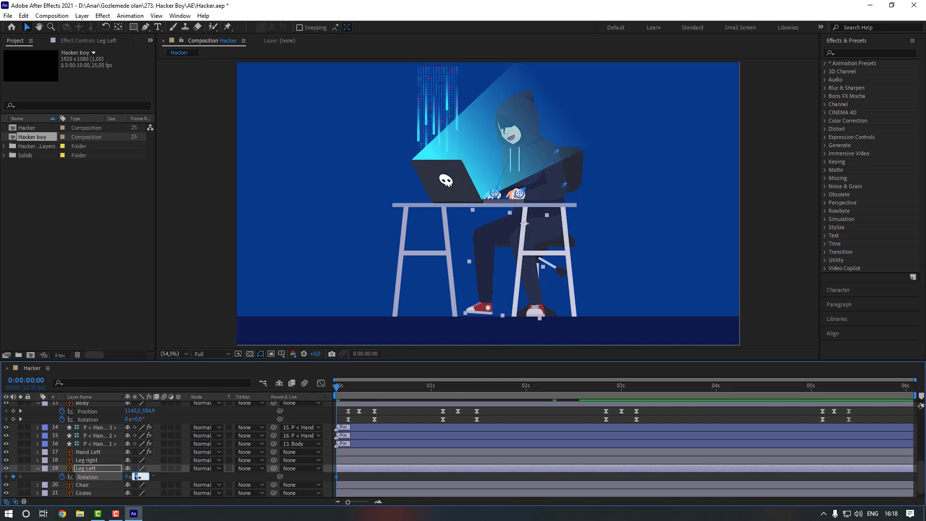
{"action": "left_click_drag", "start_coordinate": [139, 477], "coordinate": [136, 477]}
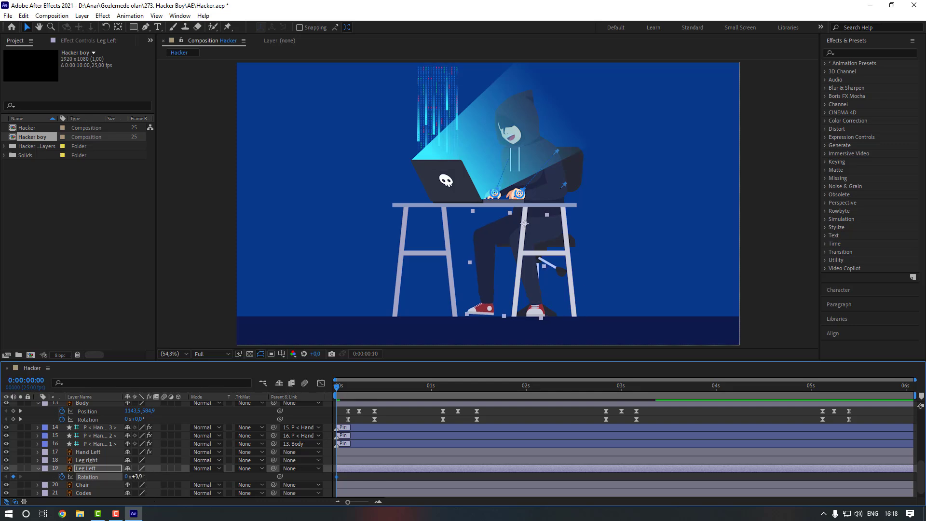
Step: At 0:00:00:10, set Leg Left's Rotation to -3°
{"action": "key", "text": "shift+Page_Down"}
{"action": "left_click", "coordinate": [137, 477]}
{"action": "type", "text": "-3"}
{"action": "key", "text": "Return"}
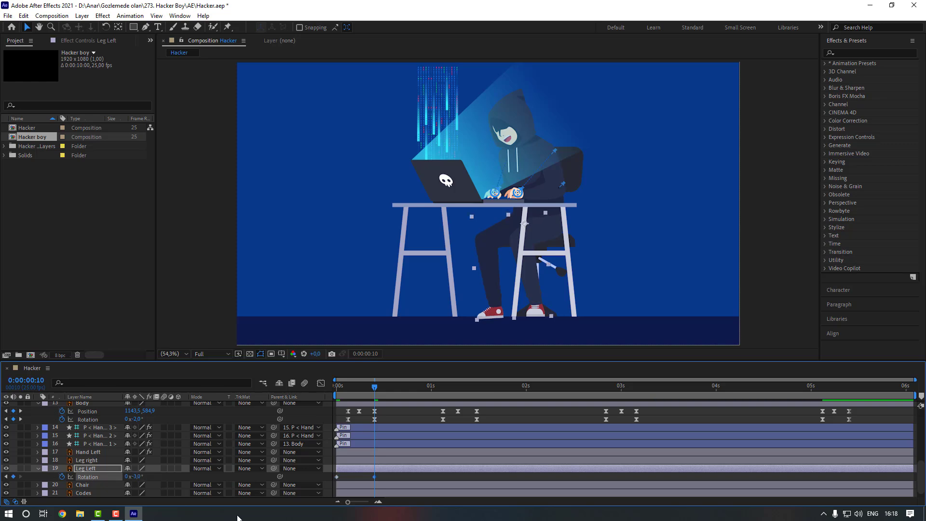
Step: Copy Leg Left's first Rotation keyframe to 0:00:00:20 and apply Easy Ease to all three Rotation keyframes
{"action": "key", "text": "shift+Page_Down"}
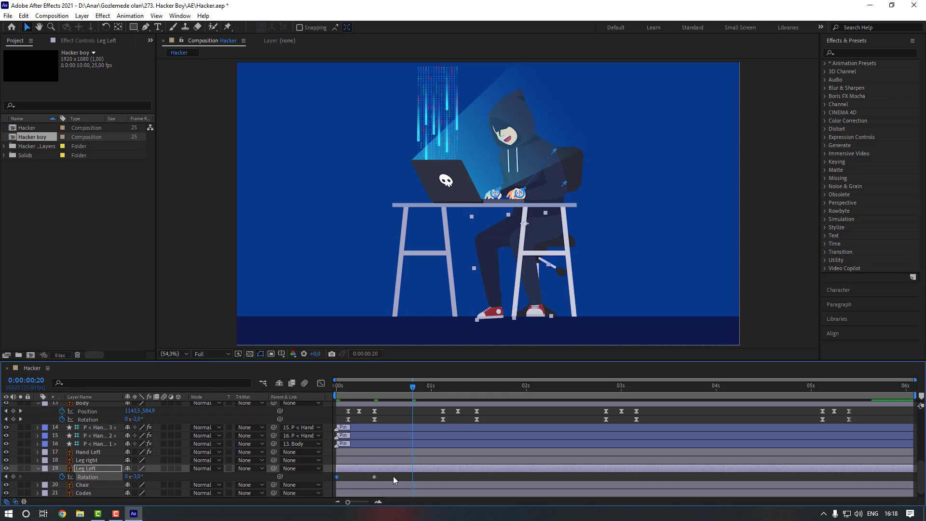
{"action": "key", "text": "ctrl+c"}
{"action": "key", "text": "ctrl+v"}
{"action": "left_click_drag", "start_coordinate": [427, 477], "coordinate": [327, 480]}
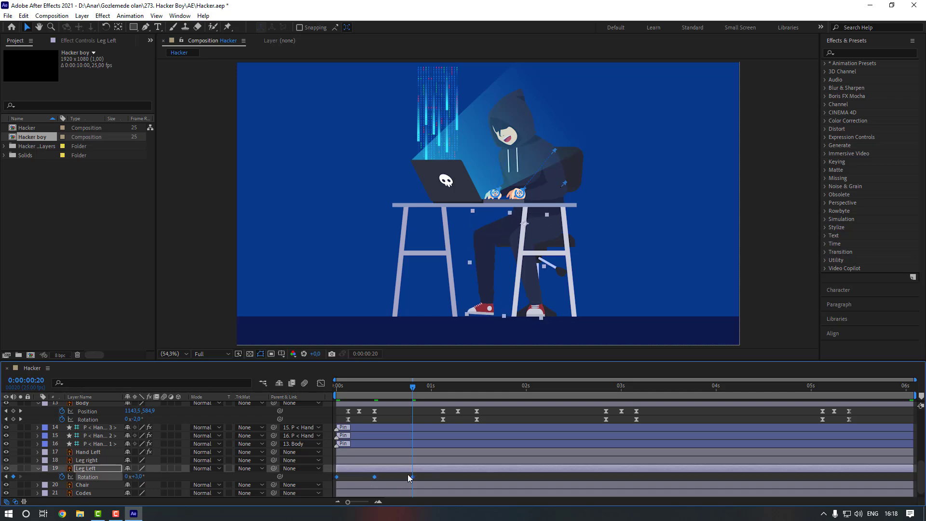
{"action": "right_click", "coordinate": [413, 477]}
{"action": "left_click", "coordinate": [555, 405]}
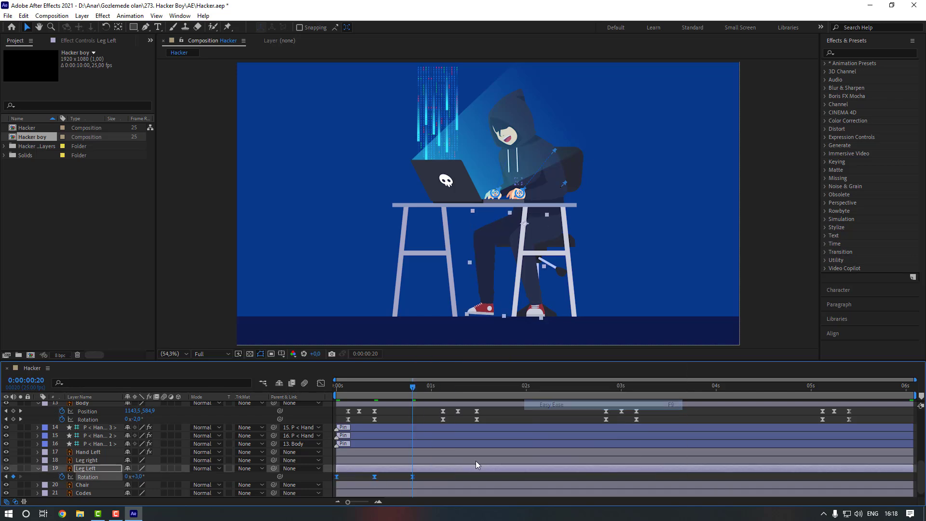
{"action": "left_click", "coordinate": [436, 478]}
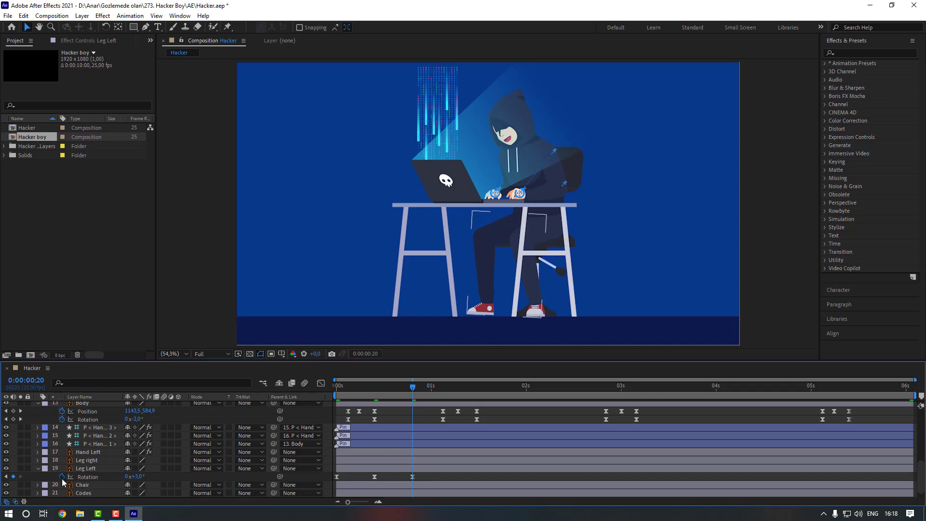
Step: Add the expression loopOut(type = "cycle", numKeyframes = 0) to Leg Left's Rotation
{"action": "left_click", "coordinate": [62, 476], "text": "alt"}
{"action": "scroll", "coordinate": [181, 483], "scroll_direction": "down", "scroll_amount": 3}
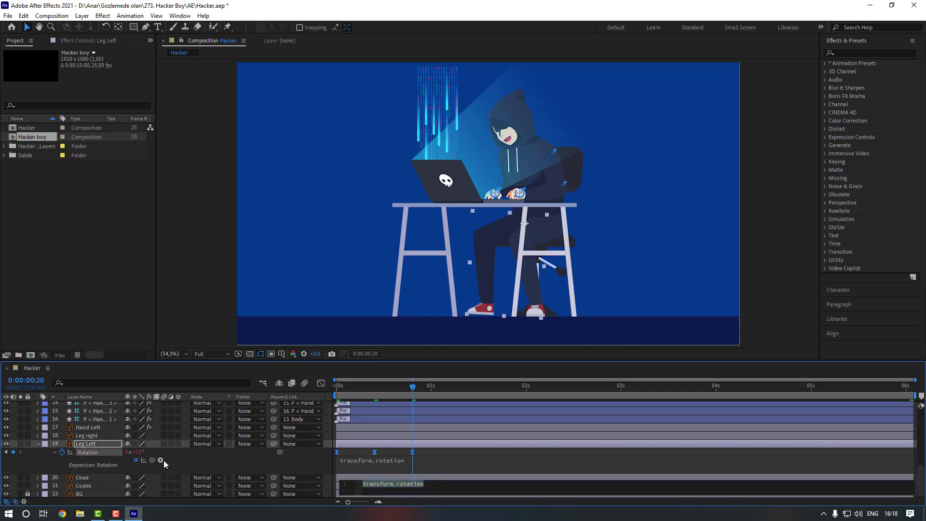
{"action": "left_click", "coordinate": [160, 460]}
{"action": "mouse_move", "coordinate": [222, 415]}
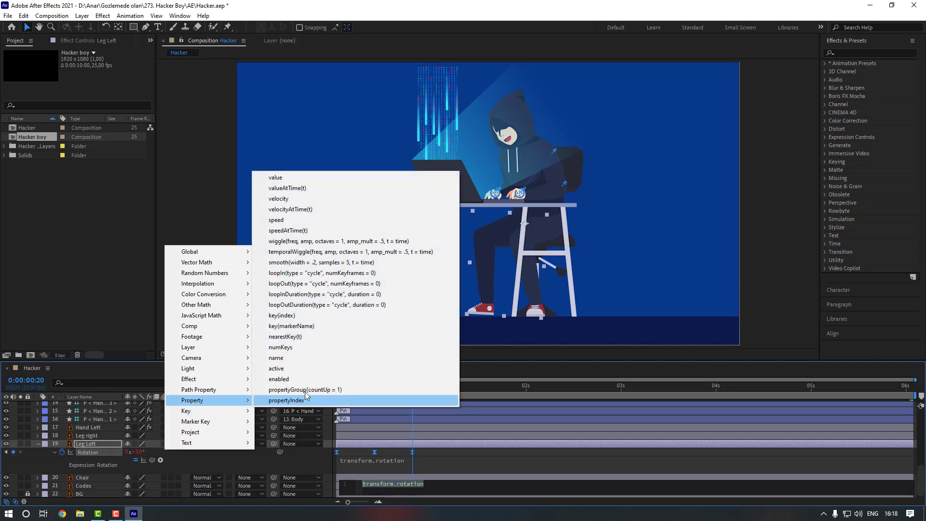
{"action": "left_click", "coordinate": [318, 285]}
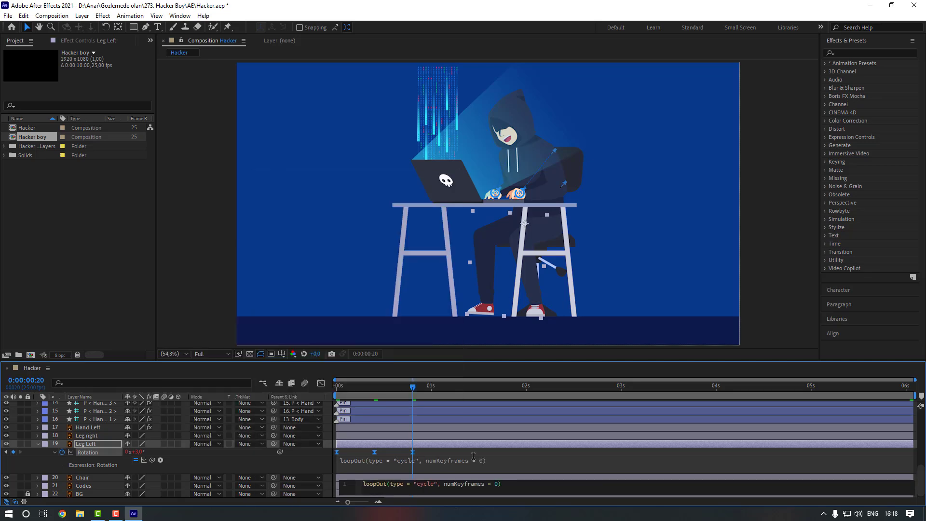
{"action": "left_click", "coordinate": [491, 452]}
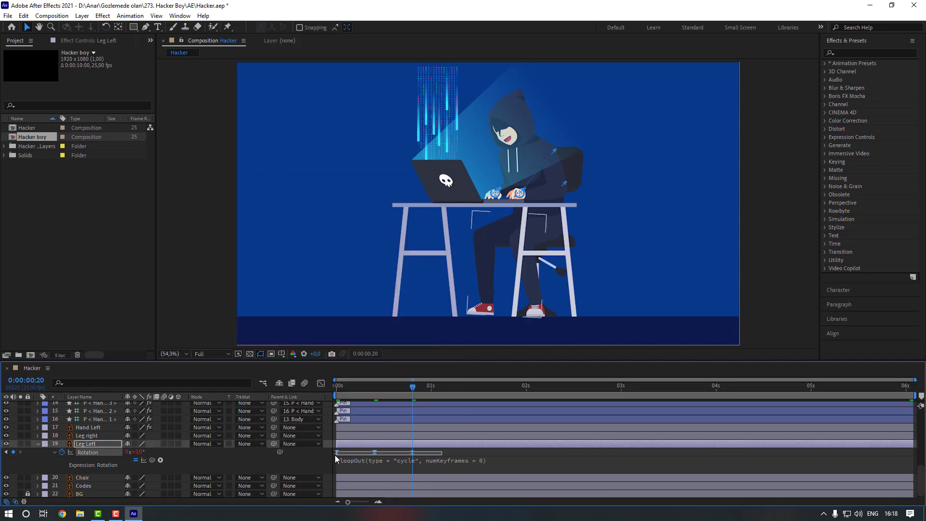
Step: Stretch Leg Left's Rotation keyframes proportionally until the last one falls at 0:00:01:18, and preview the leg motion
{"action": "left_click_drag", "start_coordinate": [414, 452], "coordinate": [501, 453]}
{"action": "left_click", "coordinate": [528, 453]}
{"action": "left_click", "coordinate": [204, 197]}
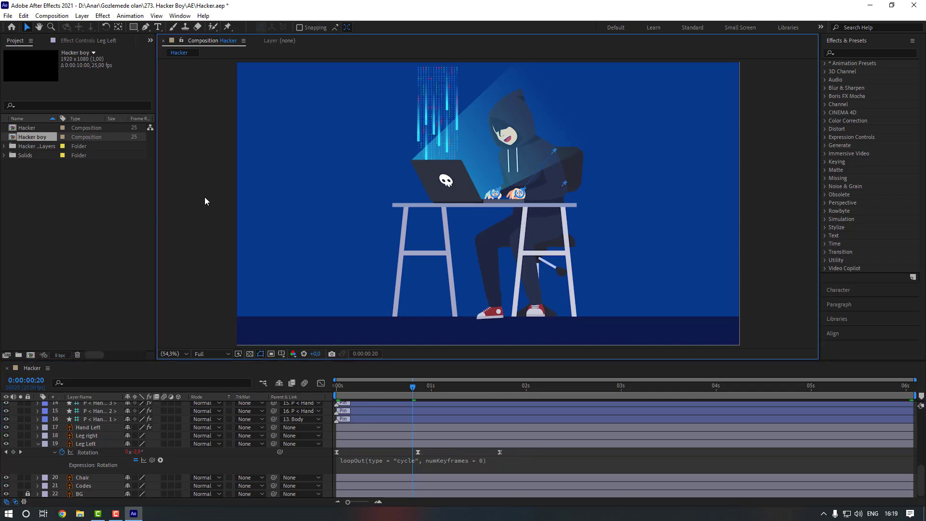
{"action": "key", "text": "space"}
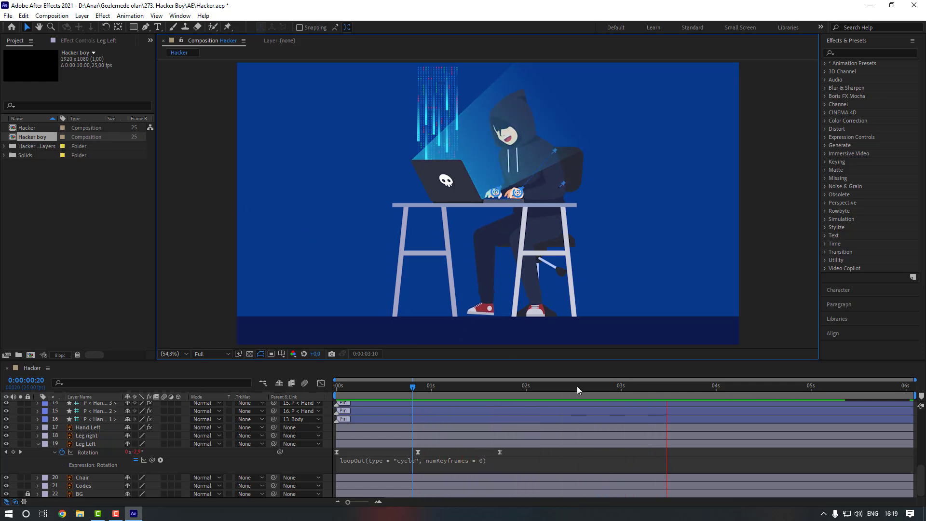
{"action": "key", "text": "space"}
Step: Slow the leg swing by stretching all Leg Left Rotation keyframes until the last falls at about 0:00:02:17, and preview it
{"action": "left_click_drag", "start_coordinate": [510, 453], "coordinate": [323, 453]}
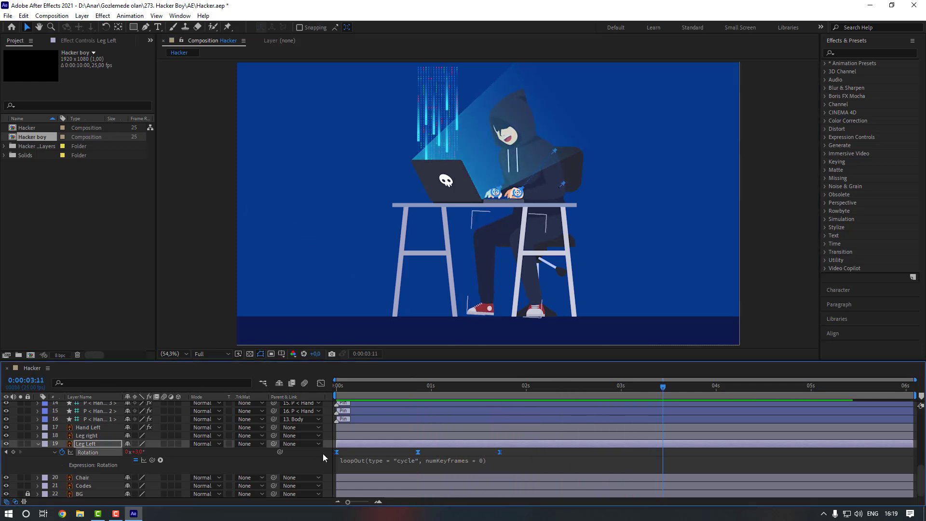
{"action": "left_click_drag", "start_coordinate": [499, 452], "coordinate": [591, 453]}
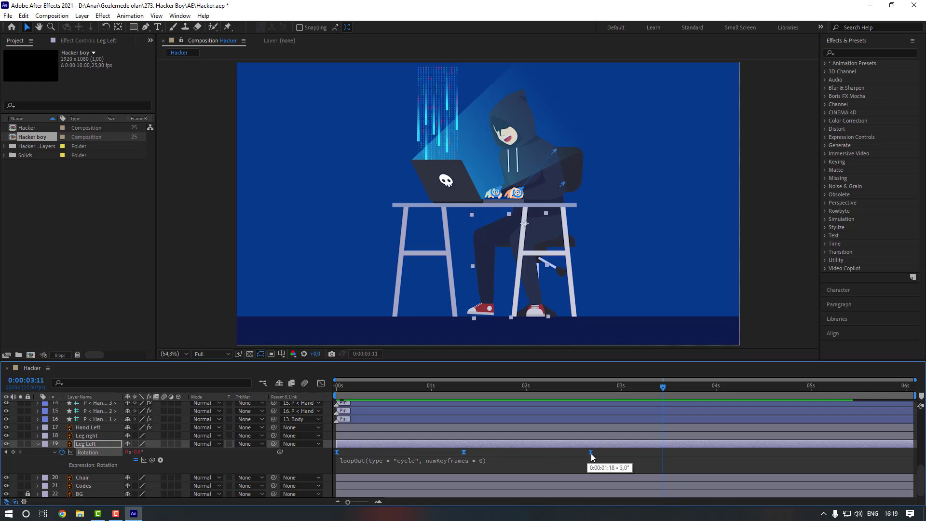
{"action": "left_click_drag", "start_coordinate": [424, 393], "coordinate": [446, 393]}
{"action": "key", "text": "space"}
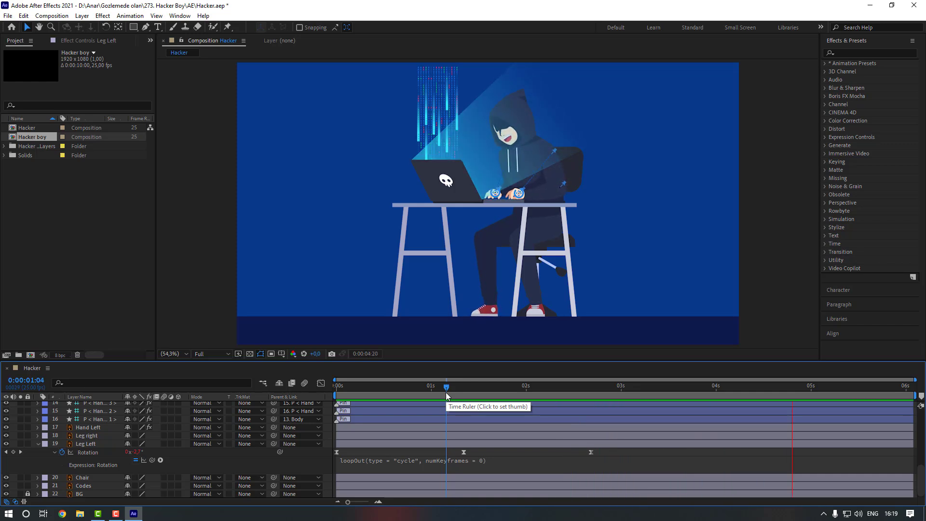
Step: Apply the Stylize Glow effect to the Codes layer, with the playhead at 0:00:00:00
{"action": "left_click", "coordinate": [439, 118]}
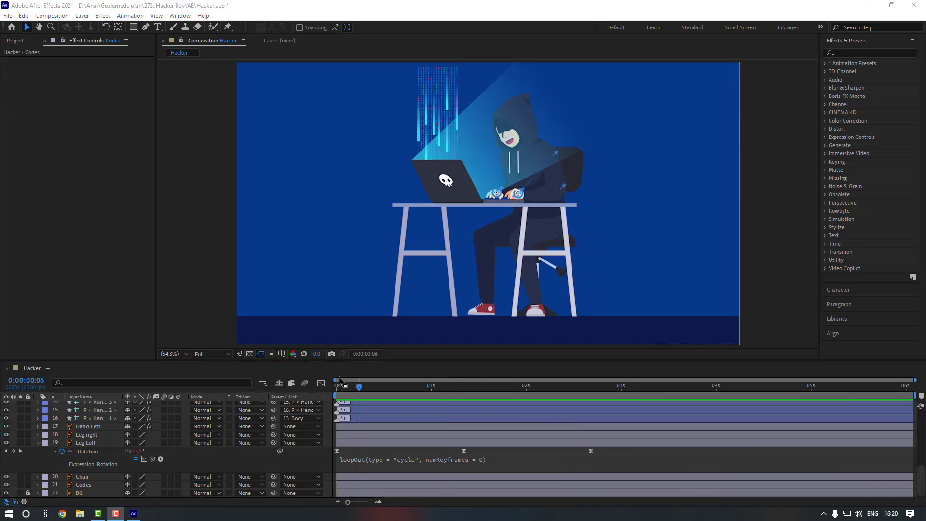
{"action": "left_click", "coordinate": [283, 229]}
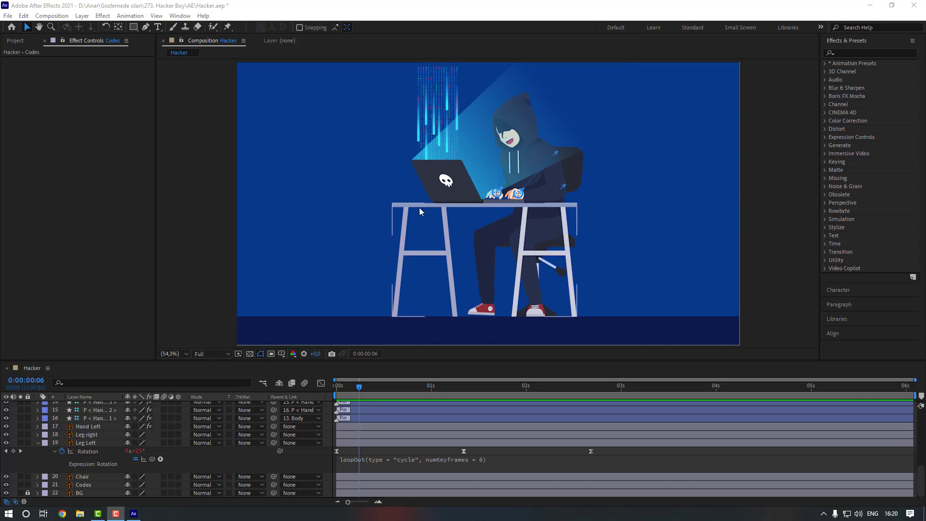
{"action": "left_click", "coordinate": [99, 483]}
{"action": "left_click_drag", "start_coordinate": [358, 387], "coordinate": [335, 388]}
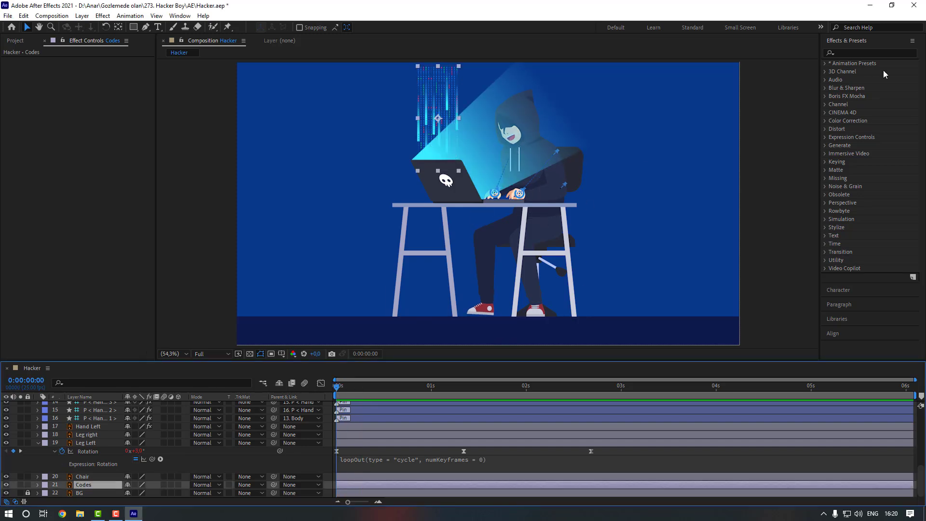
{"action": "left_click", "coordinate": [851, 53]}
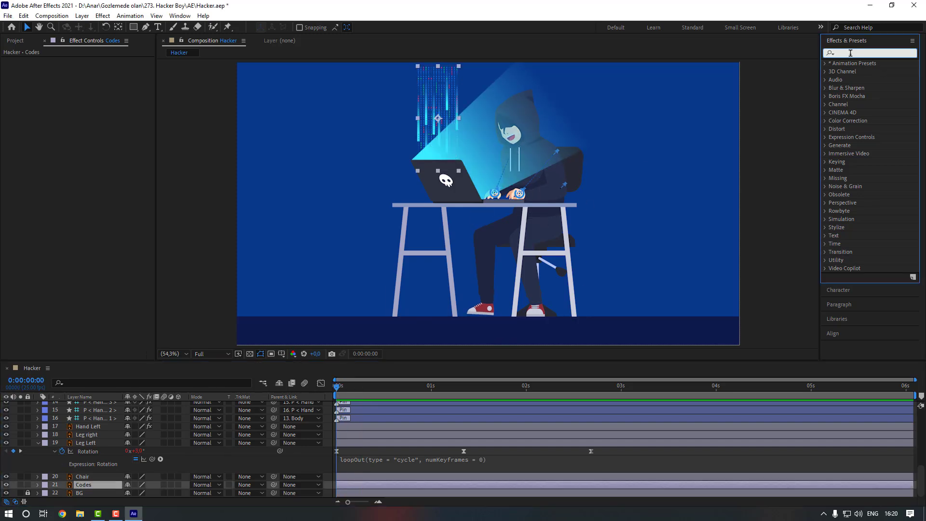
{"action": "type", "text": "glow"}
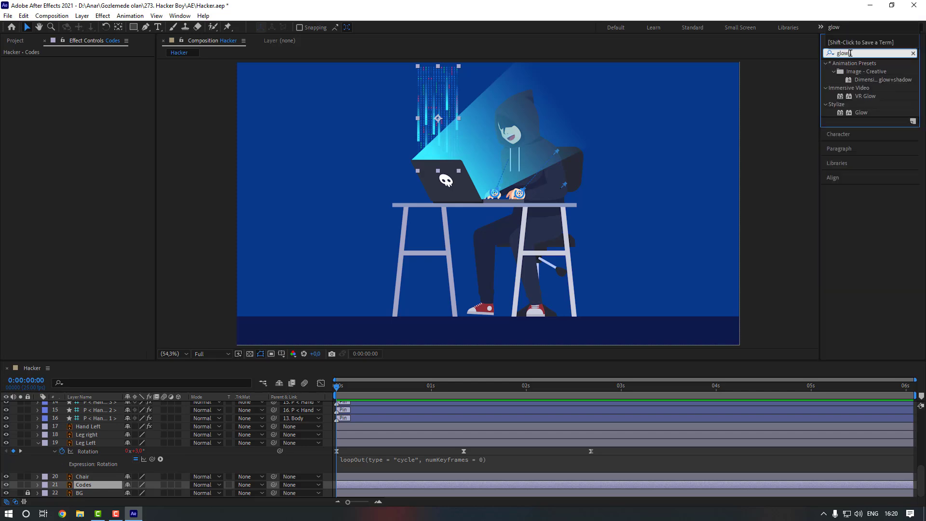
{"action": "double_click", "coordinate": [860, 112]}
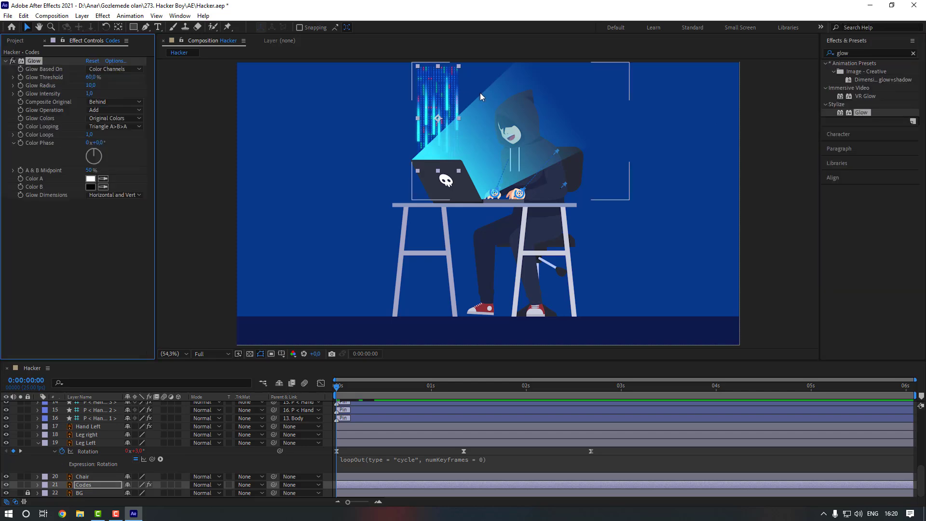
Step: Set the Codes layer's Glow Radius to 4 and Glow Intensity to 0,4
{"action": "scroll", "coordinate": [452, 93], "scroll_direction": "up", "scroll_amount": 2}
{"action": "scroll", "coordinate": [444, 124], "scroll_direction": "up", "scroll_amount": 1}
{"action": "left_click_drag", "start_coordinate": [465, 157], "coordinate": [481, 245]}
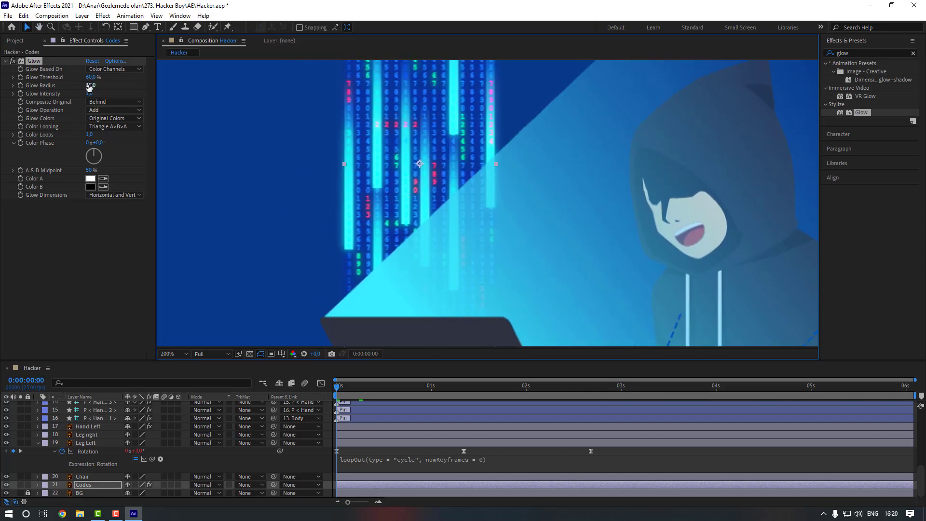
{"action": "left_click", "coordinate": [89, 86]}
{"action": "type", "text": "4"}
{"action": "key", "text": "Return"}
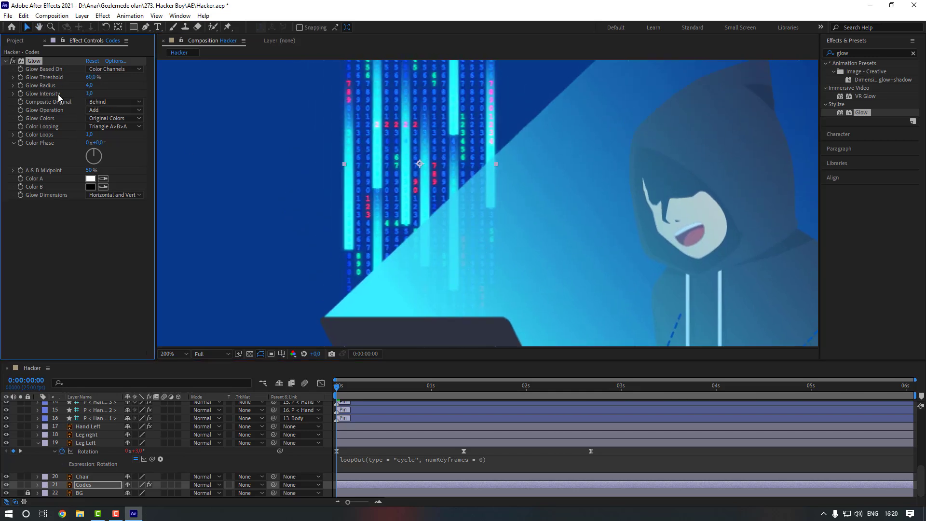
{"action": "left_click", "coordinate": [90, 93]}
{"action": "type", "text": "0,4"}
{"action": "key", "text": "Return"}
{"action": "scroll", "coordinate": [344, 180], "scroll_direction": "down", "scroll_amount": 1}
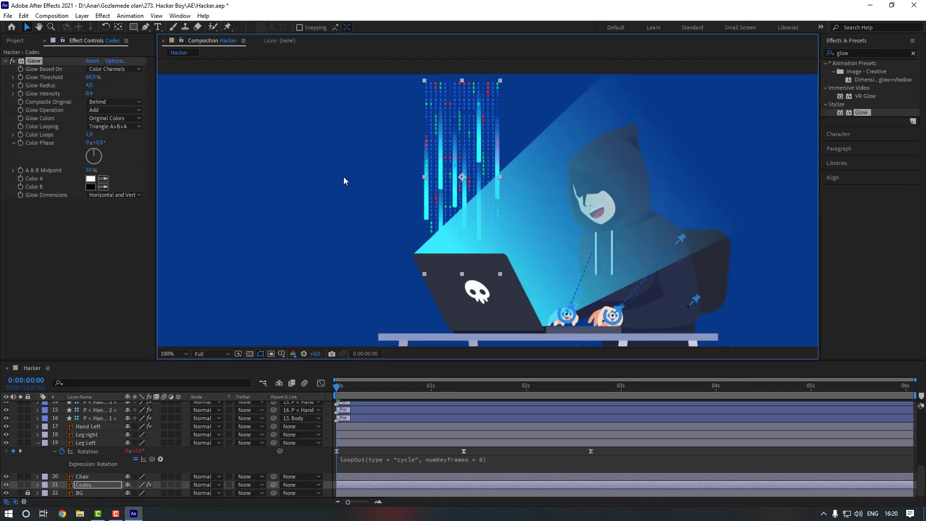
Step: Apply CC RepeTile to the Codes layer and place it above Glow in the effect order
{"action": "left_click", "coordinate": [866, 52]}
{"action": "type", "text": "repe"}
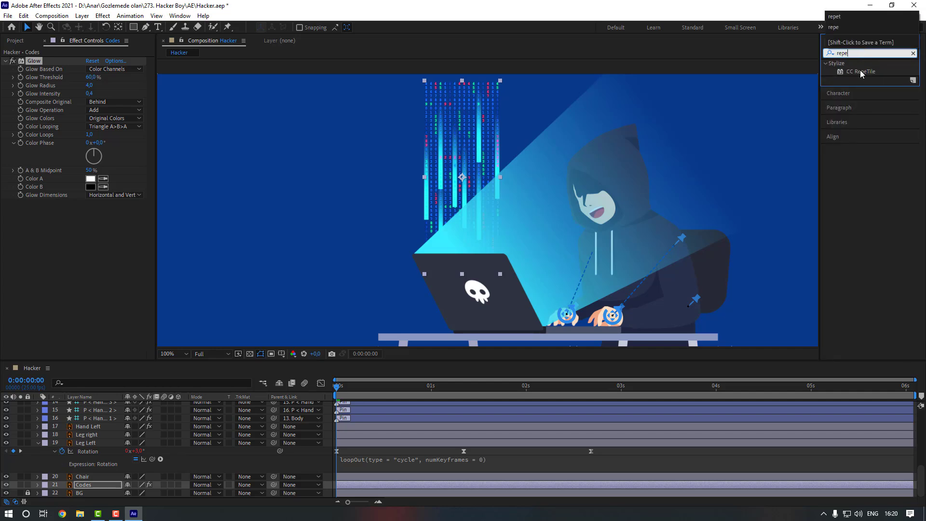
{"action": "left_click_drag", "start_coordinate": [862, 74], "coordinate": [409, 484]}
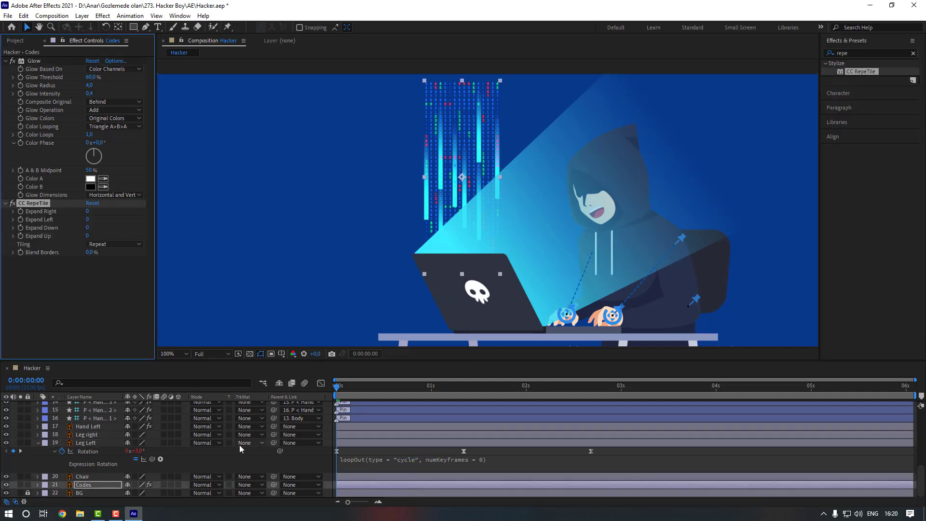
{"action": "left_click_drag", "start_coordinate": [41, 205], "coordinate": [41, 69]}
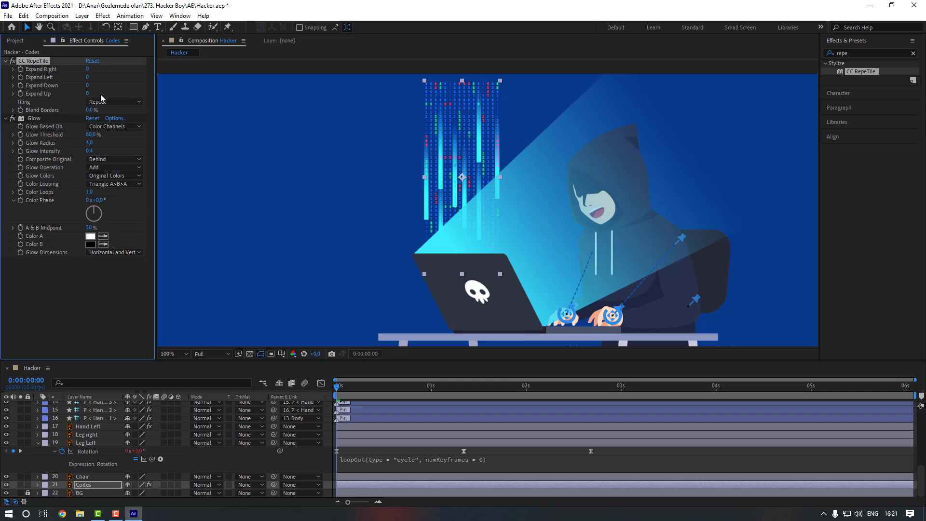
Step: Set Expand Up to 5210 in the Codes layer's CC RepeTile effect
{"action": "key", "text": "shift"}
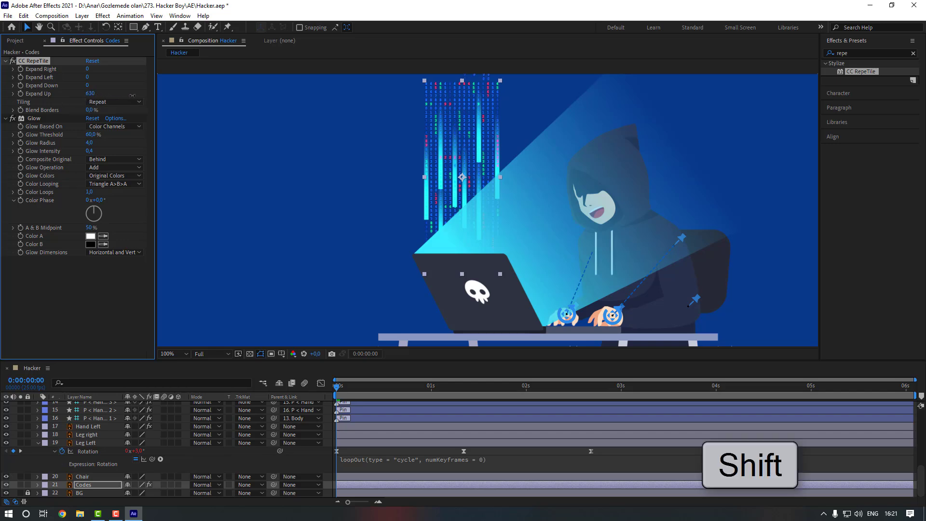
{"action": "left_click_drag", "start_coordinate": [209, 97], "coordinate": [303, 100]}
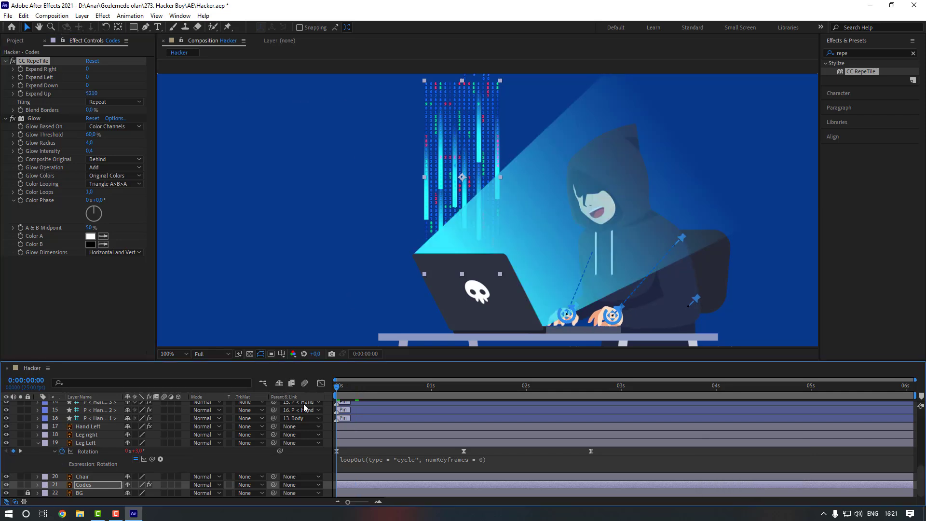
Step: Keyframe the Codes layer's Position at 0:00:00:00 and at 0:00:06:01 with Y lowered to 2159,5, and preview the falling code
{"action": "left_click", "coordinate": [84, 485]}
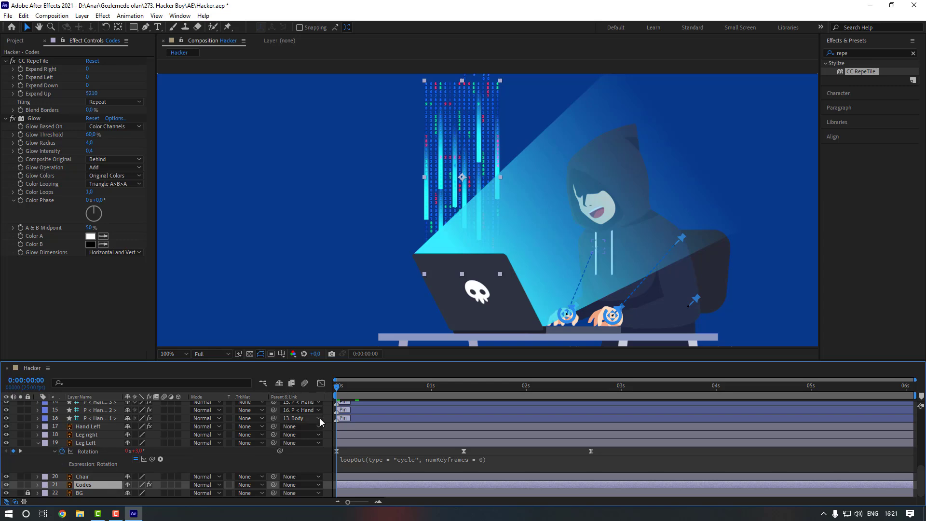
{"action": "key", "text": "p"}
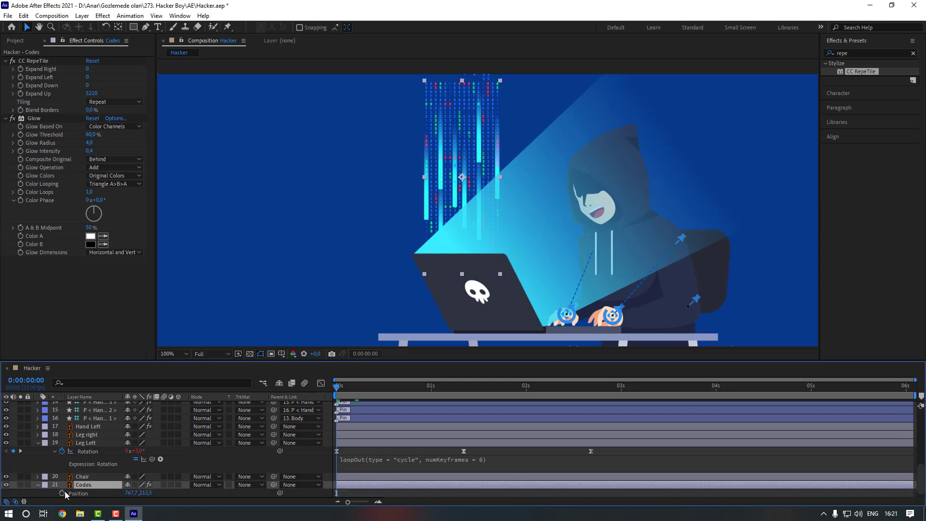
{"action": "left_click_drag", "start_coordinate": [424, 394], "coordinate": [921, 406]}
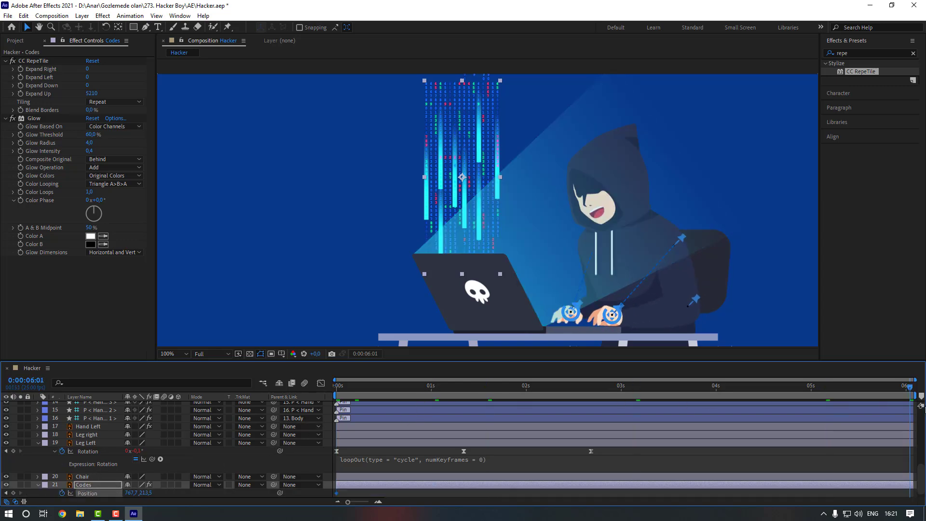
{"action": "left_click_drag", "start_coordinate": [144, 493], "coordinate": [222, 485]}
{"action": "left_click_drag", "start_coordinate": [149, 495], "coordinate": [176, 497]}
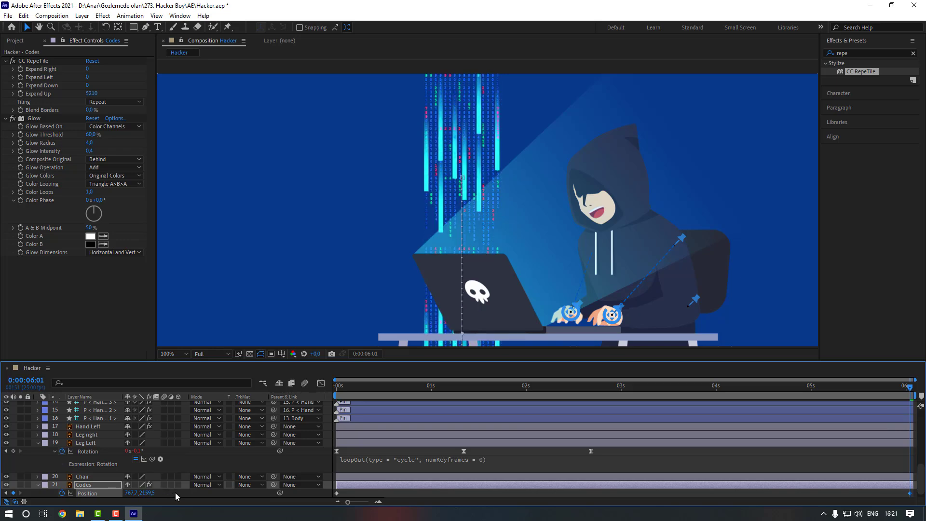
{"action": "scroll", "coordinate": [467, 317], "scroll_direction": "down", "scroll_amount": 1}
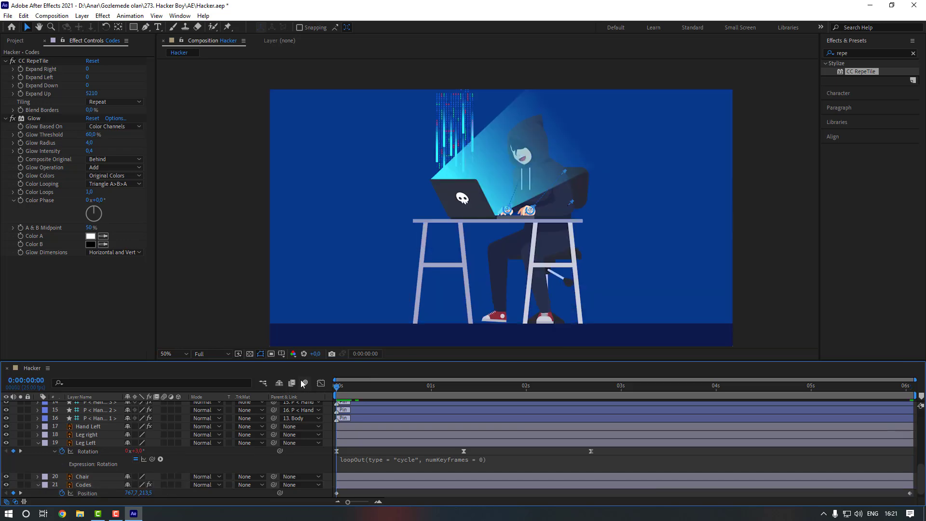
{"action": "key", "text": "space"}
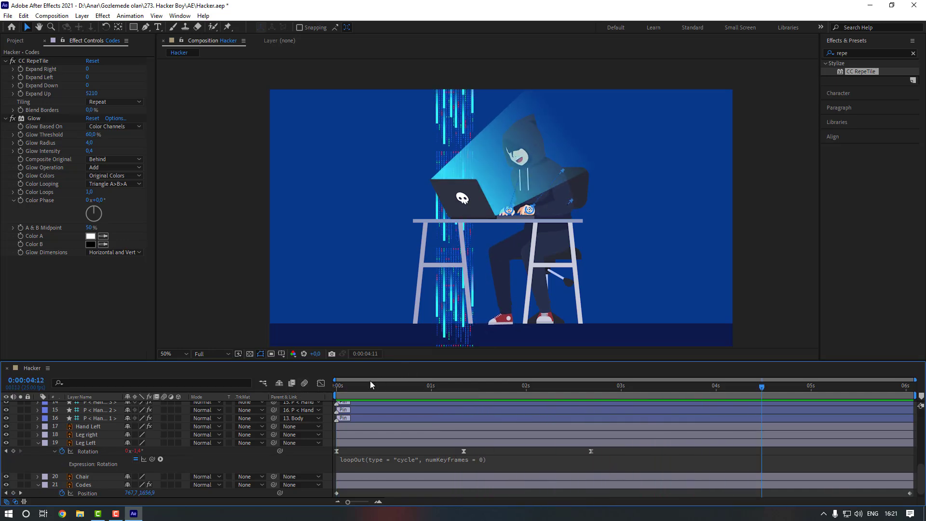
{"action": "key", "text": "space"}
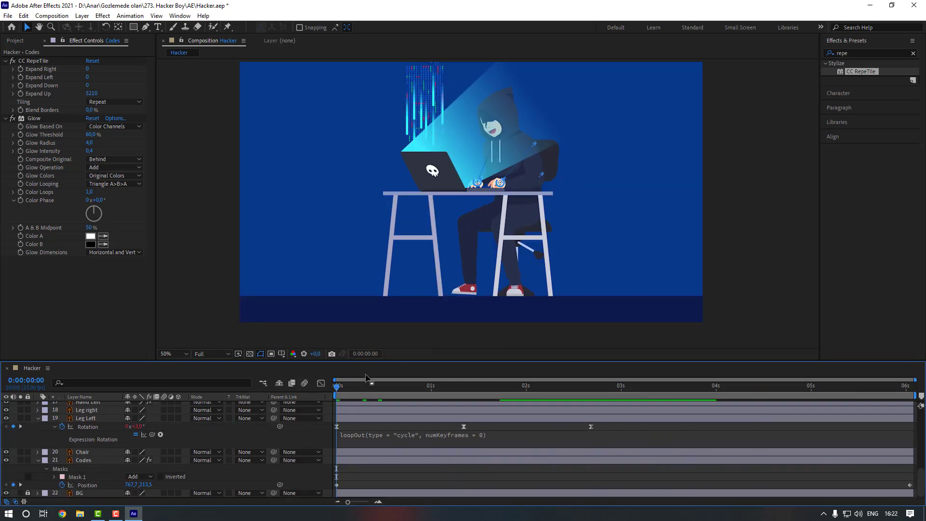
{"action": "left_click_drag", "start_coordinate": [366, 386], "coordinate": [512, 388]}
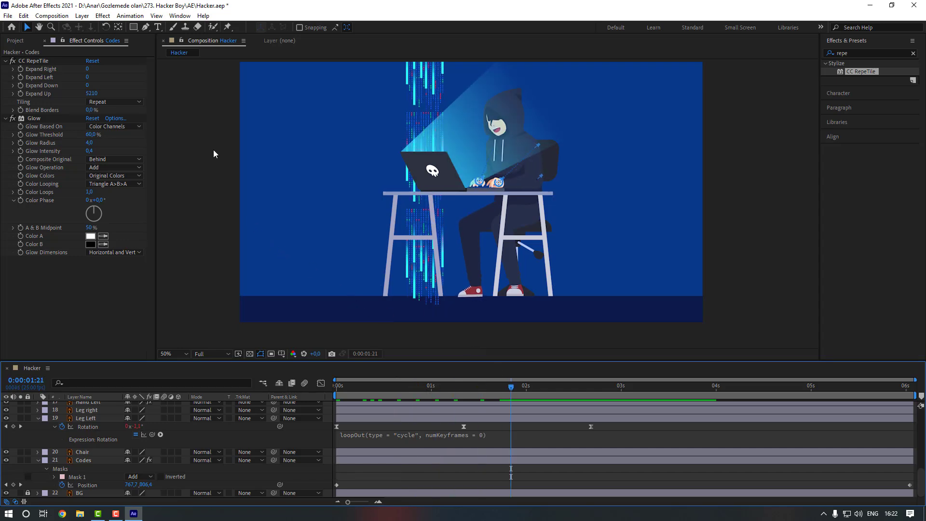
Step: Draw a full-width rectangle shape over the dark floor strip and hide its layer
{"action": "left_click", "coordinate": [135, 29]}
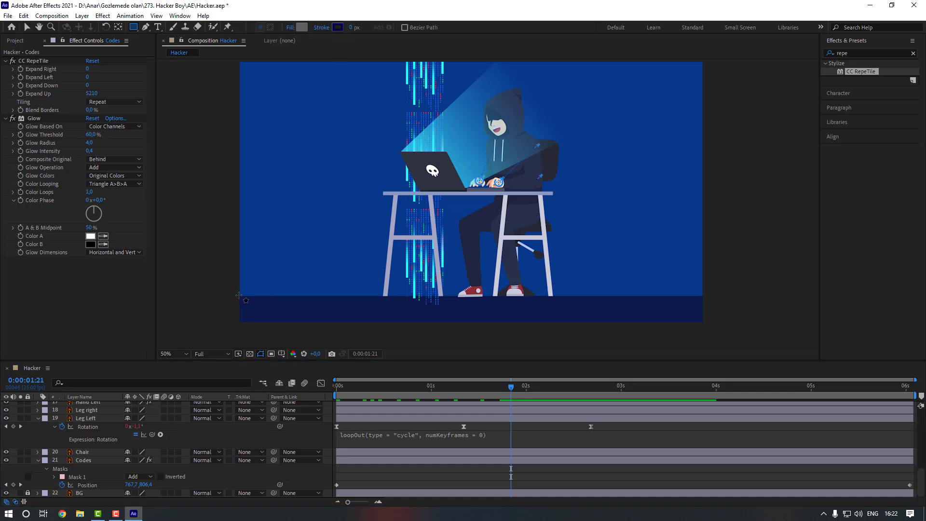
{"action": "left_click_drag", "start_coordinate": [238, 296], "coordinate": [706, 327]}
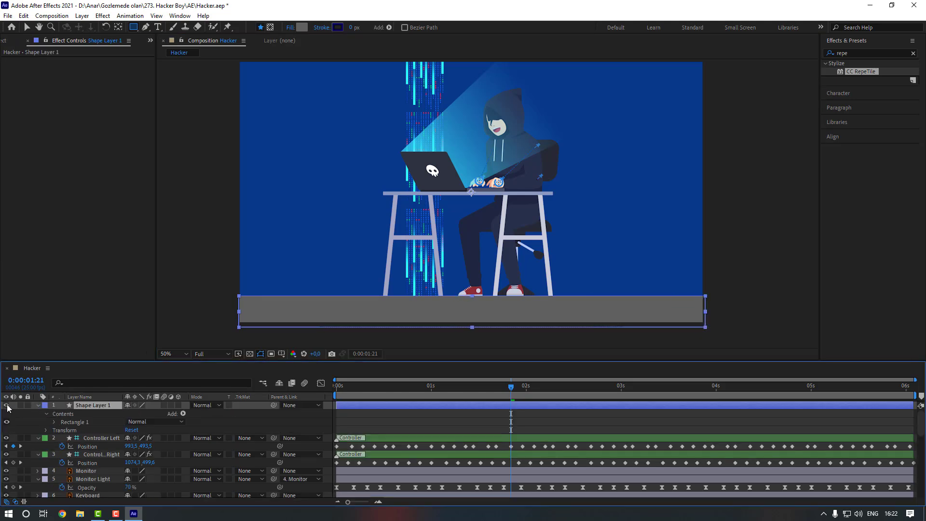
{"action": "key", "text": "v"}
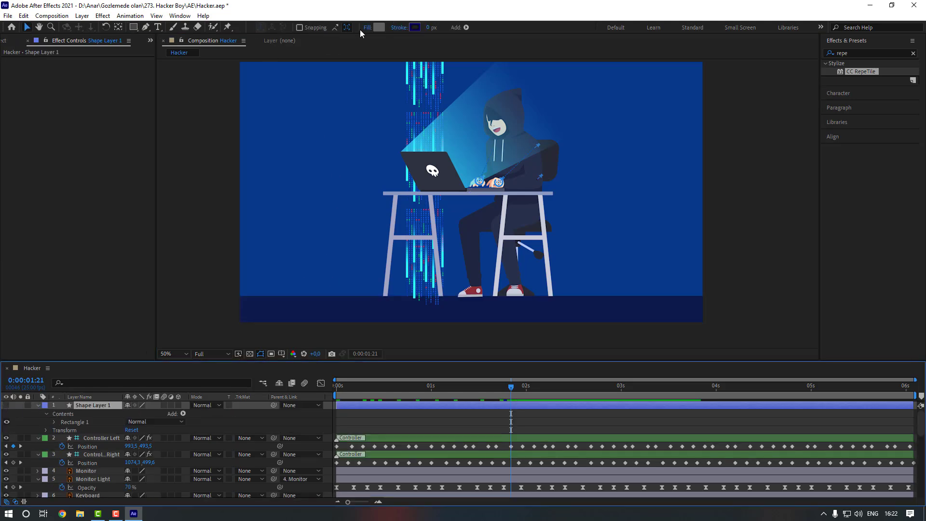
Step: Fill the floor rectangle with the colour 0E1A4C sampled from the original floor and make the shape layer visible again
{"action": "left_click", "coordinate": [379, 28]}
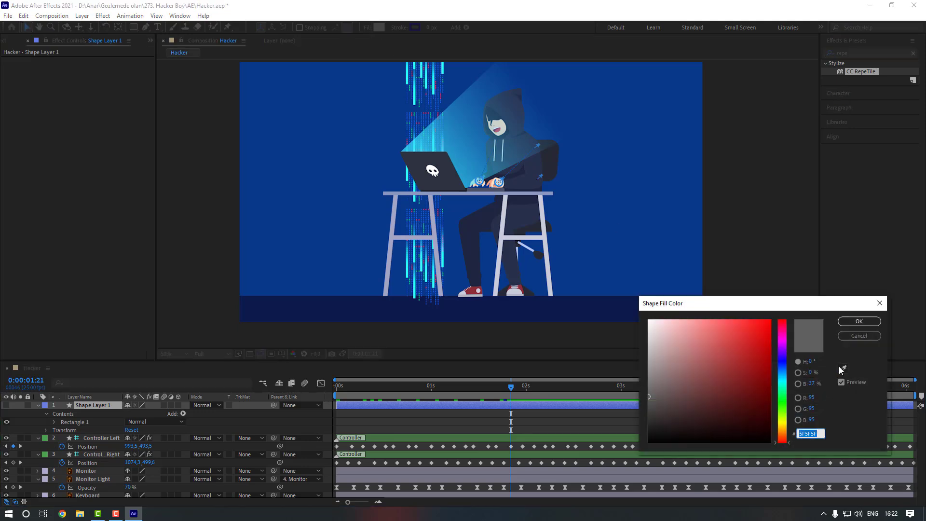
{"action": "left_click", "coordinate": [843, 368]}
{"action": "left_click", "coordinate": [575, 316]}
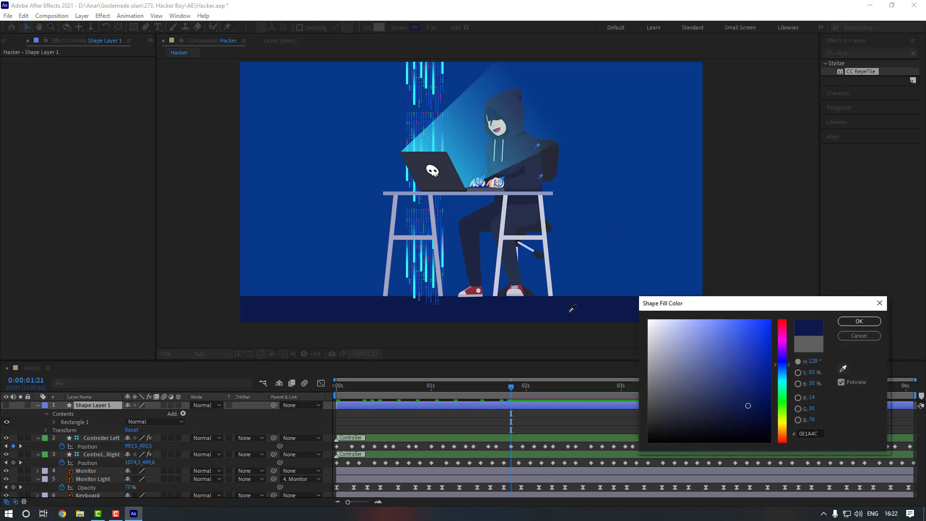
{"action": "left_click", "coordinate": [866, 327]}
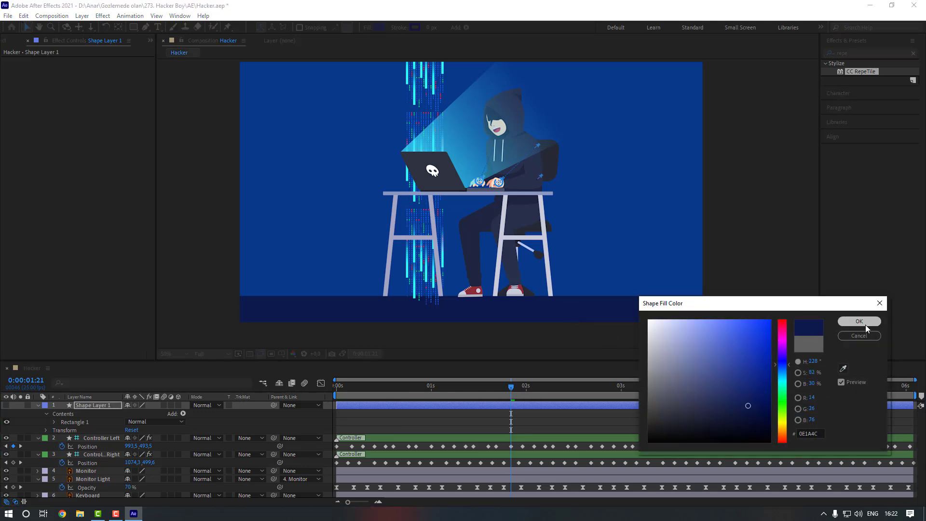
{"action": "left_click", "coordinate": [6, 405]}
{"action": "left_click", "coordinate": [196, 282]}
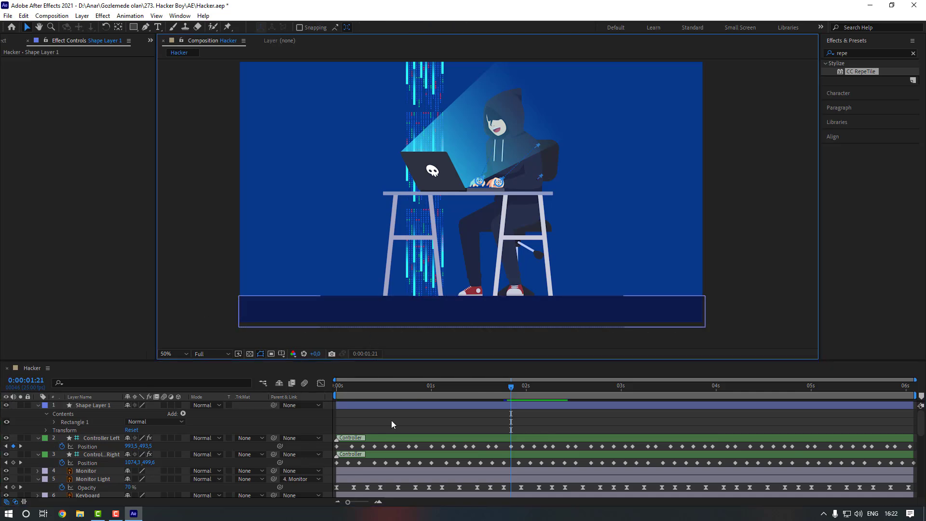
Step: Preview the animation with the floor covering the code, and return the playhead to 0:00:00:00
{"action": "key", "text": "space"}
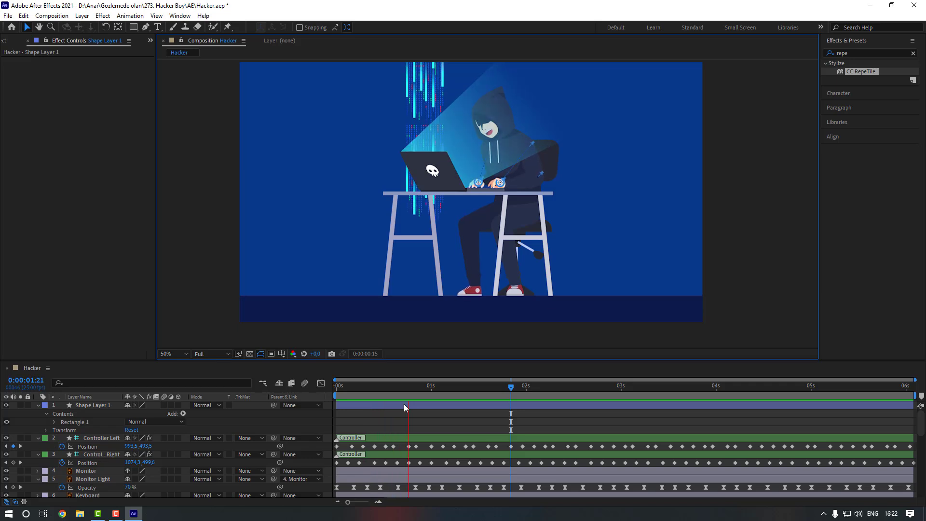
{"action": "key", "text": "space"}
{"action": "left_click_drag", "start_coordinate": [381, 388], "coordinate": [256, 399]}
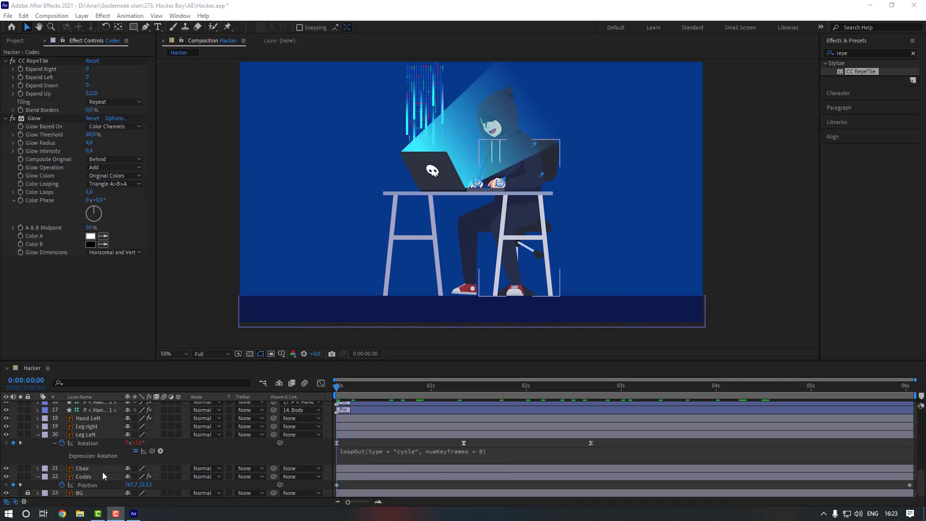
Step: With the playhead at 0:00:06:01, shift both Codes Position keyframes to X 87,7 so the column sits at the composition's left edge
{"action": "left_click", "coordinate": [94, 477]}
{"action": "left_click_drag", "start_coordinate": [331, 488], "coordinate": [915, 478]}
{"action": "key", "text": "k"}
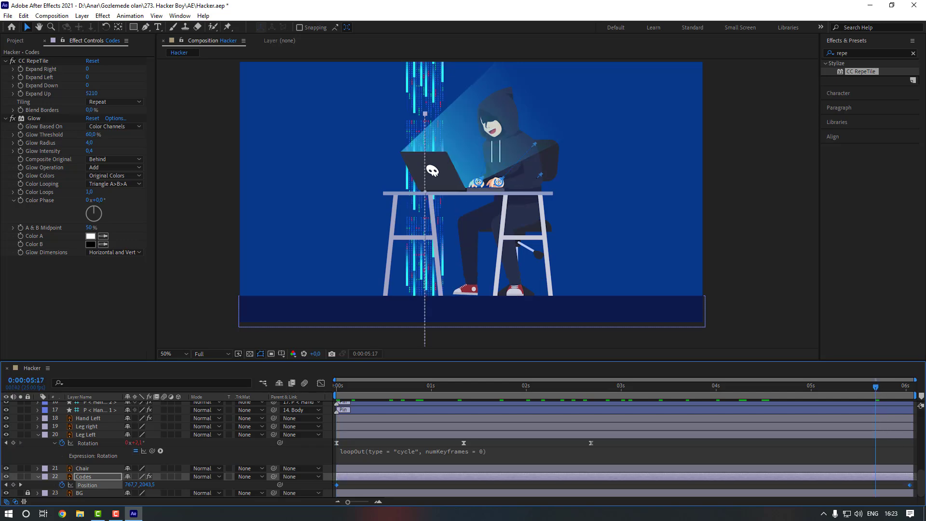
{"action": "key", "text": "shift+Left"}
{"action": "key", "text": "shift+Left"}
{"action": "key", "text": "shift+Left"}
{"action": "key", "text": "shift+Left"}
{"action": "key", "text": "shift+Left"}
{"action": "key", "text": "shift+Left"}
{"action": "key", "text": "shift+Left"}
{"action": "key", "text": "shift+Left"}
{"action": "key", "text": "shift+Left"}
{"action": "key", "text": "shift+Left"}
{"action": "key", "text": "shift+Left"}
{"action": "key", "text": "shift+Left"}
{"action": "key", "text": "shift+Left"}
{"action": "key", "text": "shift+Left"}
{"action": "key", "text": "shift+Left"}
{"action": "key", "text": "shift+Left"}
{"action": "key", "text": "shift+Left"}
{"action": "key", "text": "shift+Left"}
{"action": "key", "text": "shift+Left"}
{"action": "key", "text": "shift+Left"}
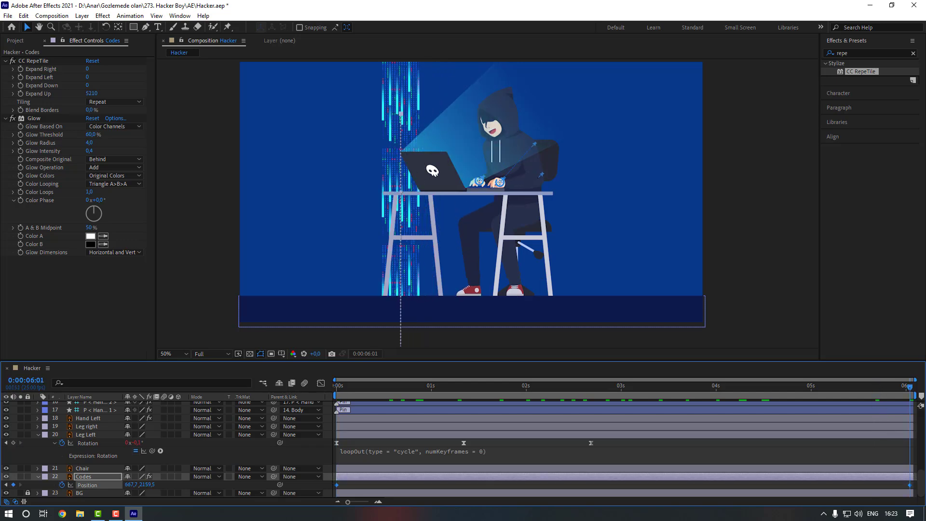
{"action": "key", "text": "shift+Left"}
{"action": "key", "text": "shift+Left"}
{"action": "key", "text": "shift+Left"}
{"action": "key", "text": "shift+Left"}
{"action": "key", "text": "shift+Left"}
{"action": "key", "text": "shift+Left"}
{"action": "key", "text": "shift+Left"}
{"action": "key", "text": "shift+Left"}
{"action": "key", "text": "shift+Left"}
{"action": "key", "text": "shift+Left"}
{"action": "key", "text": "shift+Left"}
{"action": "key", "text": "shift+Left"}
{"action": "key", "text": "shift+Left"}
{"action": "key", "text": "shift+Left"}
{"action": "key", "text": "shift+Left"}
{"action": "key", "text": "shift+Left"}
{"action": "key", "text": "shift+Left"}
{"action": "key", "text": "shift+Left"}
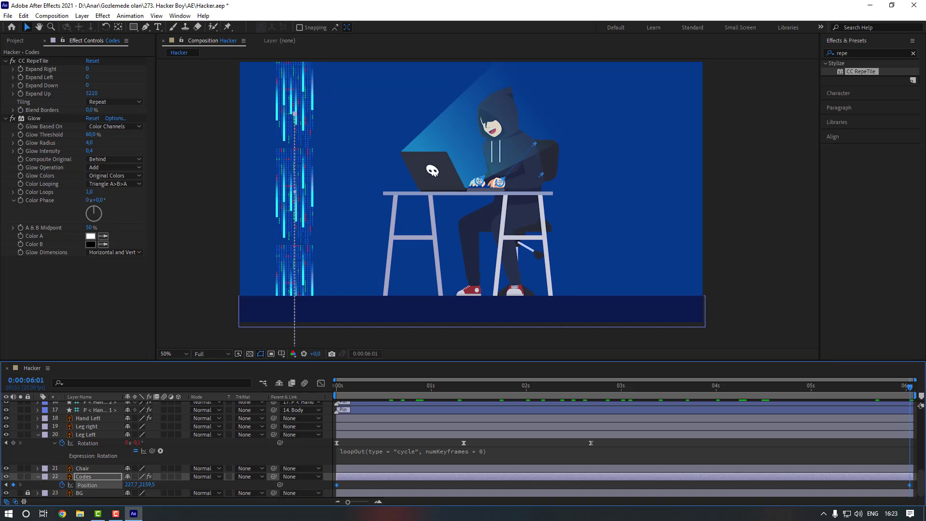
{"action": "key", "text": "shift+Left"}
{"action": "key", "text": "shift+Left"}
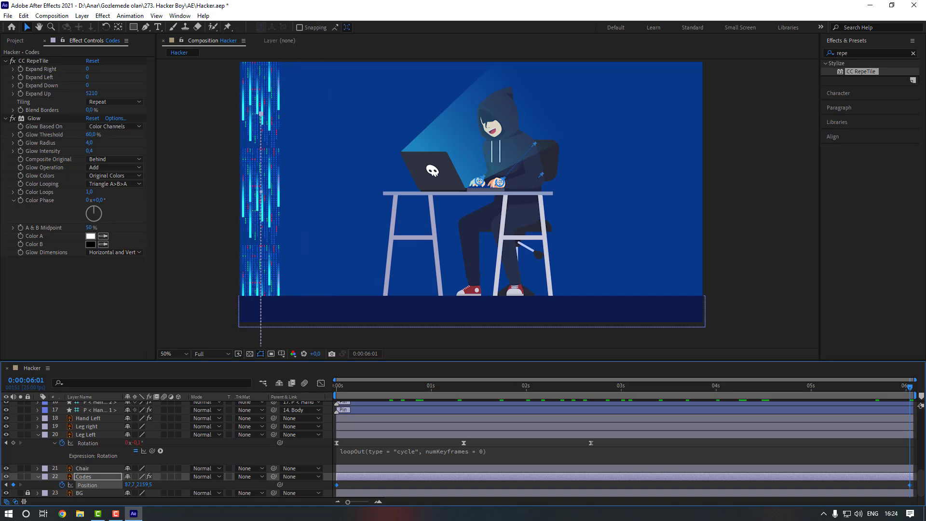
Step: Duplicate the Codes layer and shift both Position keyframes of the copy right to X 247,7
{"action": "key", "text": "ctrl+d"}
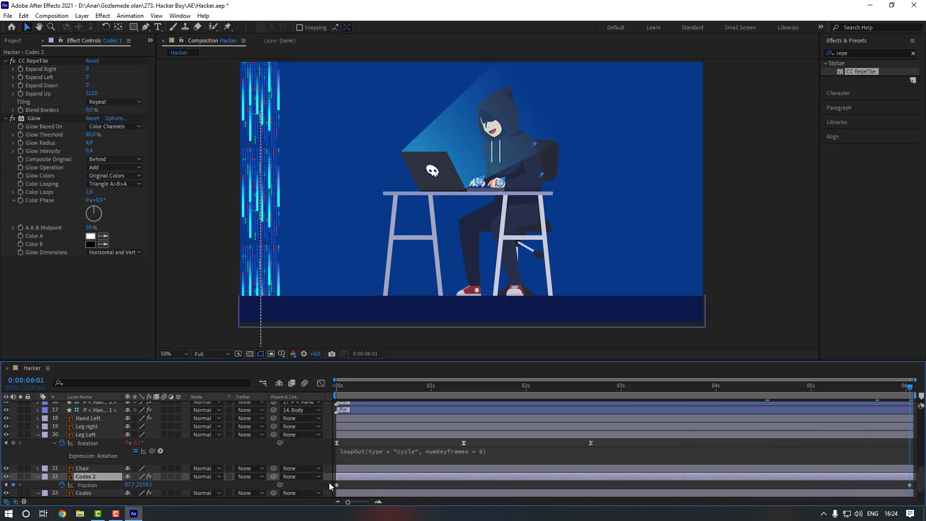
{"action": "left_click_drag", "start_coordinate": [329, 482], "coordinate": [786, 479]}
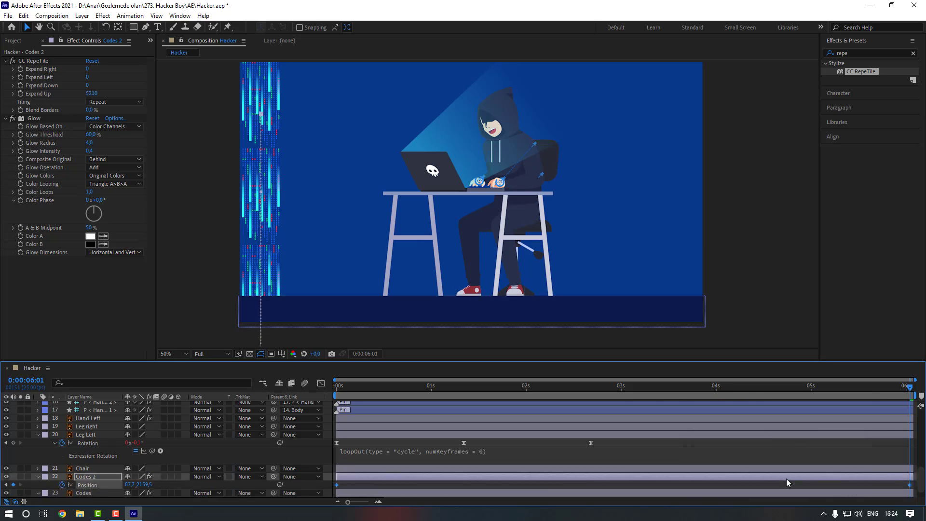
{"action": "key", "text": "shift+Right"}
{"action": "key", "text": "shift+Right"}
{"action": "key", "text": "shift+Right"}
{"action": "key", "text": "shift+Right"}
{"action": "key", "text": "shift+Right"}
{"action": "key", "text": "shift+Right"}
{"action": "key", "text": "shift+Right"}
{"action": "key", "text": "shift+Right"}
{"action": "key", "text": "shift+Right"}
{"action": "key", "text": "shift+Right"}
{"action": "key", "text": "shift+Right"}
{"action": "key", "text": "shift+Right"}
{"action": "key", "text": "shift+Right"}
{"action": "key", "text": "shift+Right"}
{"action": "key", "text": "shift+Right"}
{"action": "key", "text": "shift+Right"}
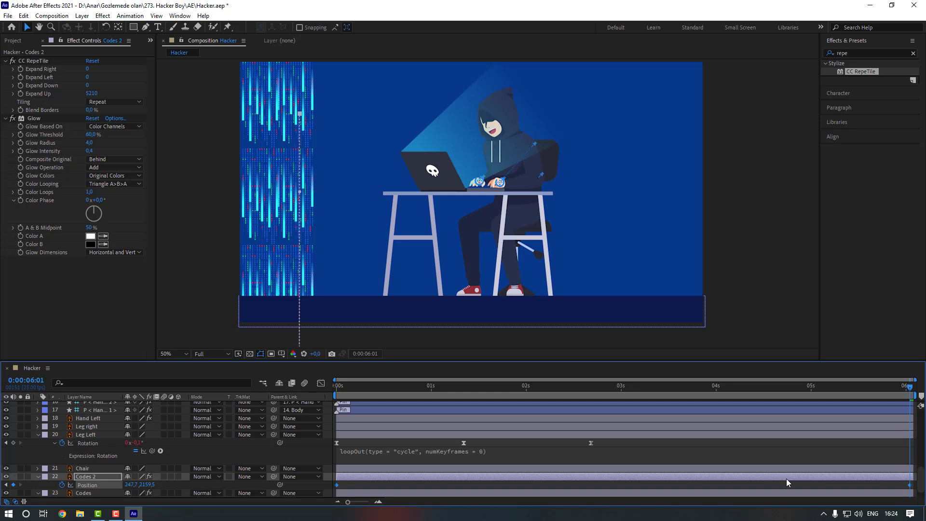
Step: Raise both Position keyframes of Codes 2 until Y is 2019,5 at 0:00:06:01
{"action": "key", "text": "shift+Up"}
{"action": "key", "text": "shift+Up"}
{"action": "key", "text": "shift+Up"}
{"action": "key", "text": "shift+Up"}
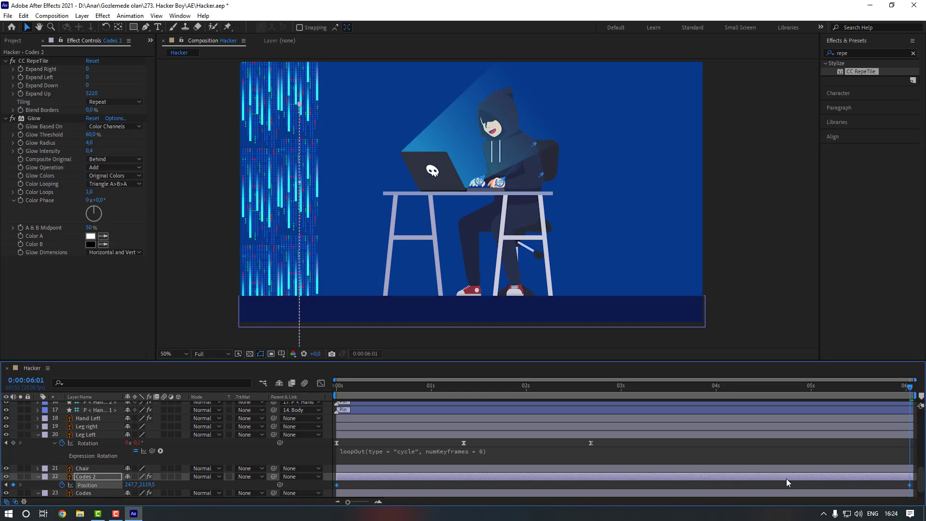
{"action": "key", "text": "shift+Up"}
{"action": "key", "text": "shift+Up"}
{"action": "key", "text": "shift+Up"}
{"action": "key", "text": "shift+Up"}
{"action": "key", "text": "shift+Up"}
{"action": "key", "text": "shift+Up"}
{"action": "key", "text": "shift+Up"}
{"action": "key", "text": "shift+Up"}
{"action": "key", "text": "shift+Up"}
{"action": "key", "text": "shift+Up"}
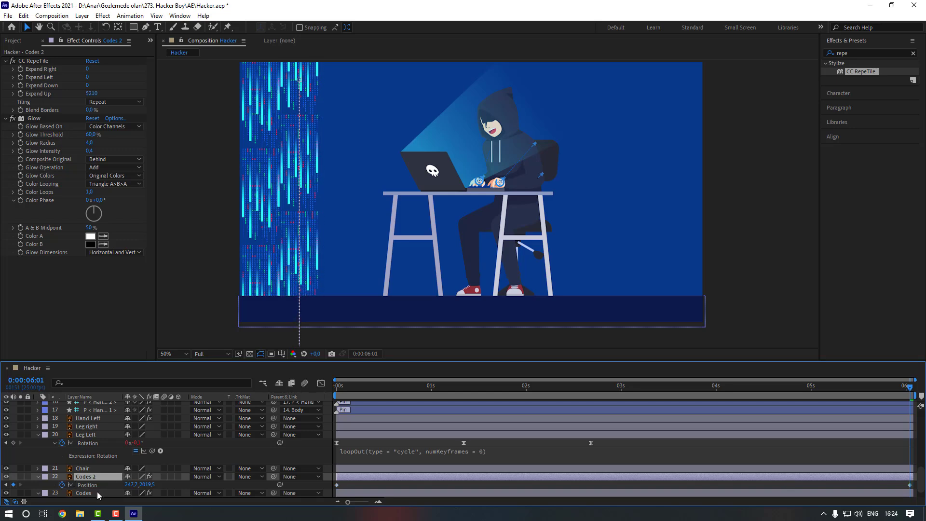
Step: Duplicate the original Codes layer again and shift both Position keyframes of this copy right to X 407,7
{"action": "left_click", "coordinate": [97, 492]}
{"action": "scroll", "coordinate": [371, 475], "scroll_direction": "down", "scroll_amount": 1}
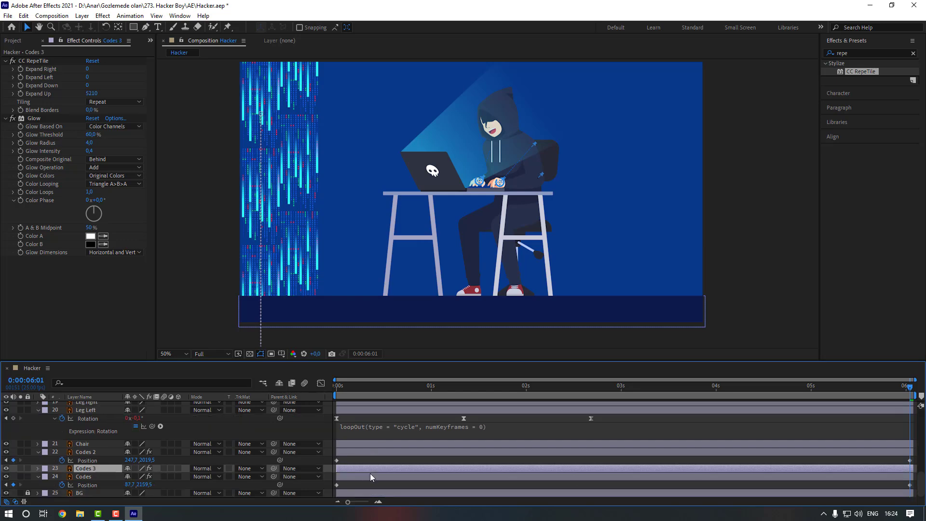
{"action": "key", "text": "p"}
{"action": "left_click_drag", "start_coordinate": [560, 482], "coordinate": [917, 479]}
{"action": "key", "text": "shift+Right"}
{"action": "key", "text": "shift+Right"}
{"action": "key", "text": "shift+Right"}
{"action": "key", "text": "shift+Right"}
{"action": "key", "text": "shift+Right"}
{"action": "key", "text": "shift+Right"}
{"action": "key", "text": "shift+Right"}
{"action": "key", "text": "shift+Right"}
{"action": "key", "text": "shift+Right"}
{"action": "key", "text": "shift+Right"}
{"action": "key", "text": "shift+Right"}
{"action": "key", "text": "shift+Right"}
{"action": "key", "text": "shift+Right"}
{"action": "key", "text": "shift+Right"}
{"action": "key", "text": "shift+Right"}
{"action": "key", "text": "shift+Right"}
{"action": "key", "text": "shift+Right"}
{"action": "key", "text": "shift+Right"}
{"action": "key", "text": "shift+Right"}
{"action": "key", "text": "shift+Right"}
{"action": "key", "text": "shift+Right"}
{"action": "key", "text": "shift+Right"}
{"action": "key", "text": "shift+Right"}
{"action": "key", "text": "shift+Right"}
{"action": "key", "text": "shift+Right"}
{"action": "key", "text": "shift+Right"}
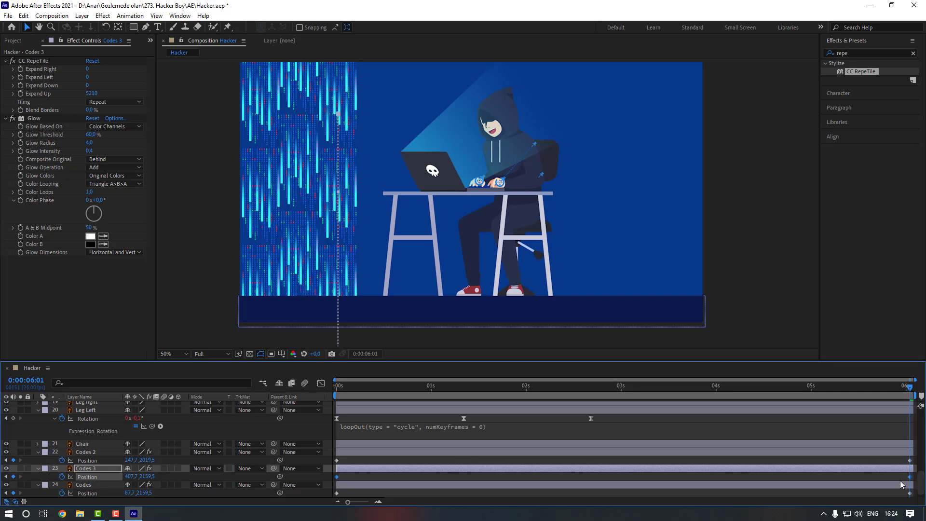
Step: Lower both Position keyframes of Codes 3 until Y is 2319,5 at 0:00:06:01
{"action": "left_click", "coordinate": [102, 469]}
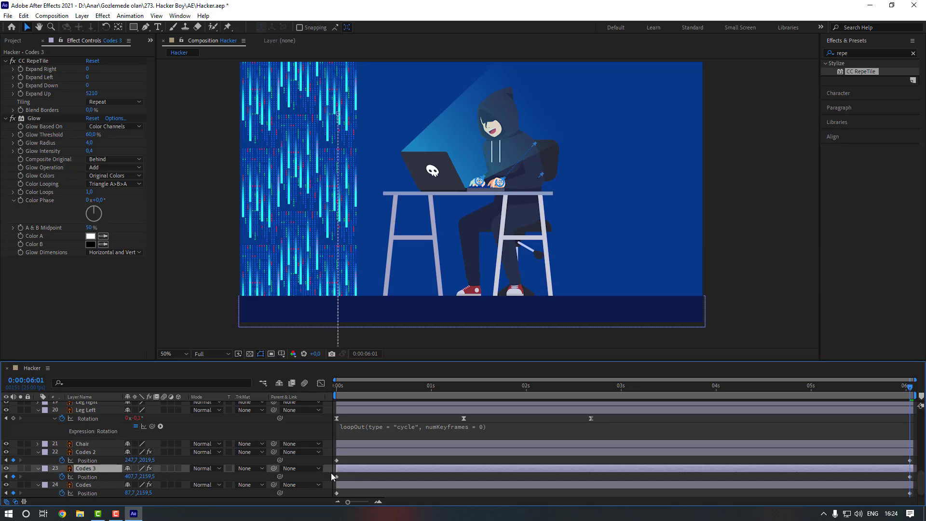
{"action": "left_click_drag", "start_coordinate": [332, 477], "coordinate": [915, 480]}
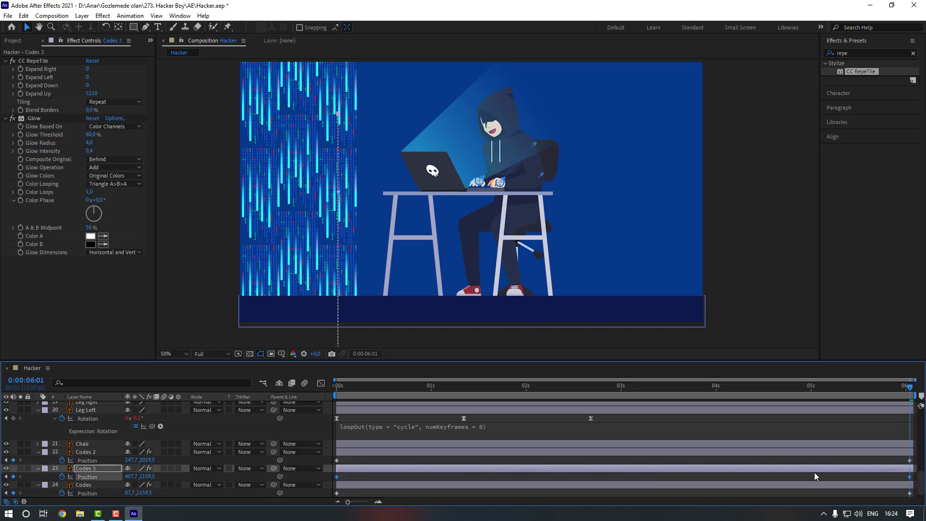
{"action": "key", "text": "shift+Down"}
{"action": "key", "text": "shift+Down"}
{"action": "key", "text": "shift+Down"}
{"action": "key", "text": "shift+Down"}
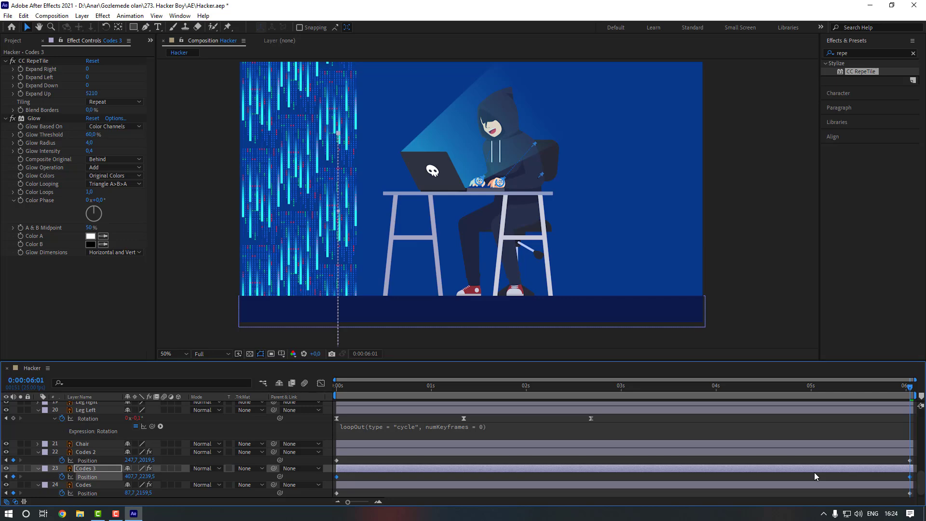
{"action": "key", "text": "shift+Down"}
{"action": "key", "text": "shift+Down"}
{"action": "key", "text": "shift+Down"}
{"action": "key", "text": "shift+Down"}
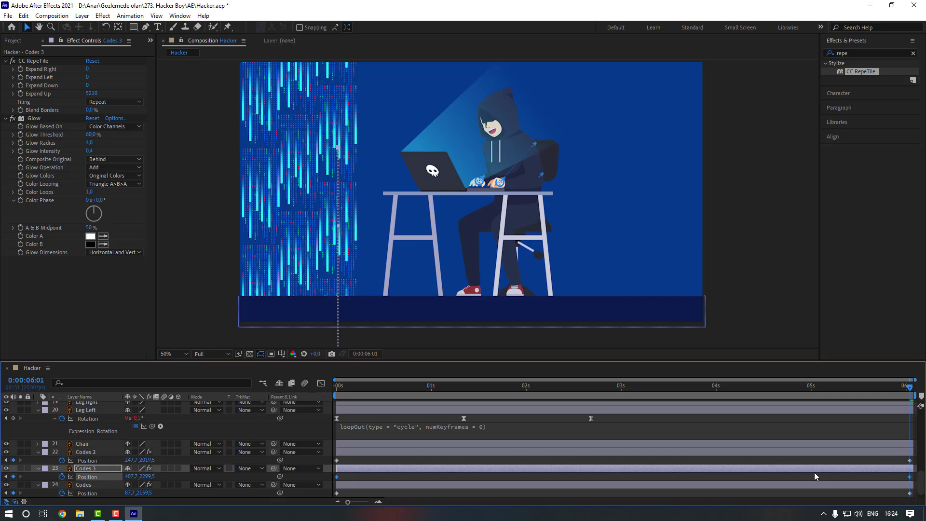
{"action": "key", "text": "shift+Down"}
{"action": "key", "text": "shift+Down"}
{"action": "left_click", "coordinate": [401, 460]}
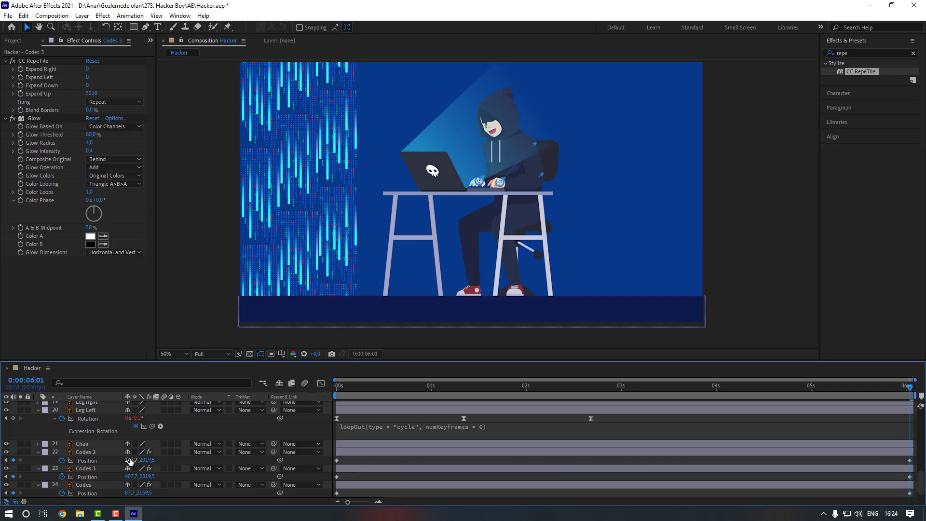
Step: Duplicate the original Codes layer once more and shift both Position keyframes of this copy right to X 567,7
{"action": "left_click", "coordinate": [98, 482]}
{"action": "key", "text": "ctrl+d"}
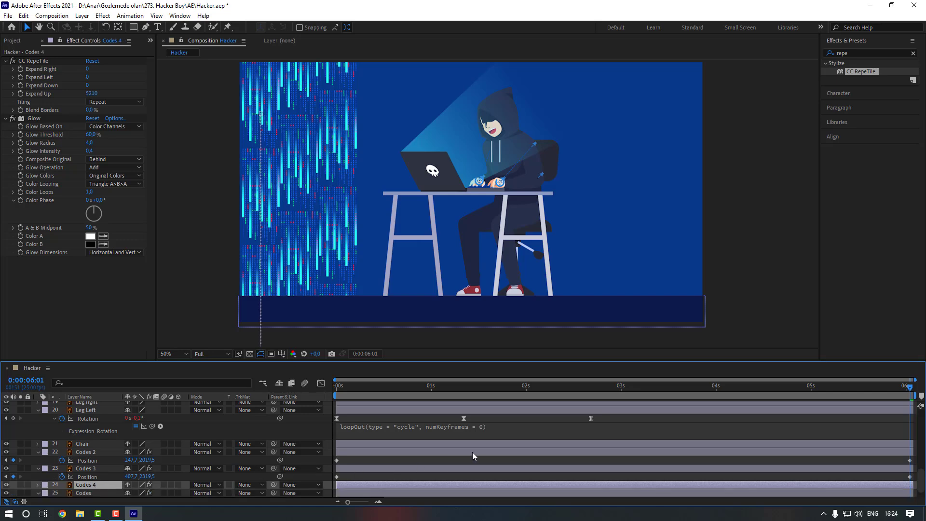
{"action": "scroll", "coordinate": [469, 453], "scroll_direction": "down", "scroll_amount": 1}
{"action": "left_click_drag", "start_coordinate": [336, 479], "coordinate": [916, 476]}
{"action": "key", "text": "shift+Right"}
{"action": "key", "text": "shift+Right"}
{"action": "key", "text": "shift+Right"}
{"action": "key", "text": "shift+Right"}
{"action": "key", "text": "shift+Right"}
{"action": "key", "text": "shift+Right"}
{"action": "key", "text": "shift+Right"}
{"action": "key", "text": "shift+Right"}
{"action": "key", "text": "shift+Right"}
{"action": "key", "text": "shift+Right"}
{"action": "key", "text": "shift+Right"}
{"action": "key", "text": "shift+Right"}
{"action": "key", "text": "shift+Right"}
{"action": "key", "text": "shift+Right"}
{"action": "key", "text": "shift+Right"}
{"action": "key", "text": "shift+Right"}
{"action": "key", "text": "shift+Right"}
{"action": "key", "text": "shift+Right"}
{"action": "key", "text": "shift+Right"}
{"action": "key", "text": "shift+Right"}
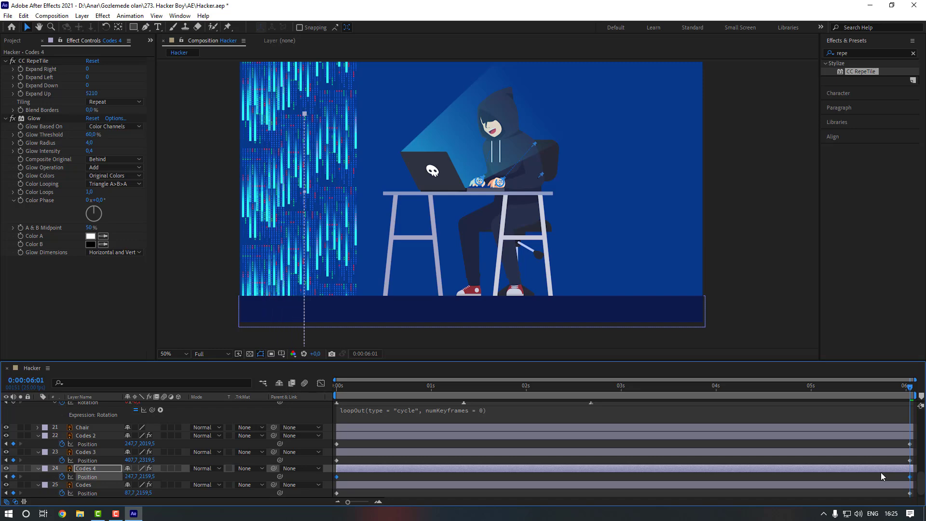
{"action": "key", "text": "shift+Right"}
{"action": "key", "text": "shift+Right"}
{"action": "key", "text": "shift+Right"}
{"action": "key", "text": "shift+Right"}
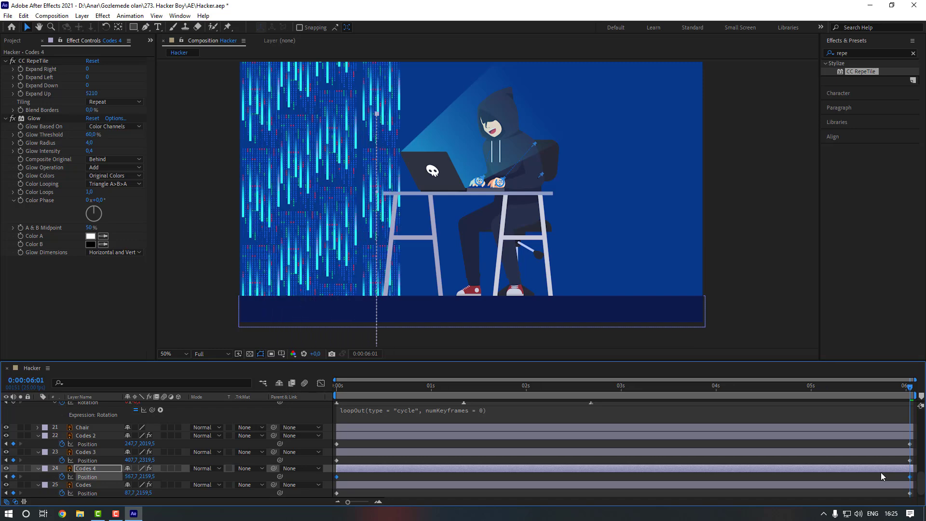
Step: Lower both Position keyframes of Codes 4 until Y is 2399,5 at 0:00:06:01
{"action": "key", "text": "shift+Down"}
{"action": "key", "text": "shift+Down"}
{"action": "key", "text": "shift+Down"}
{"action": "key", "text": "shift+Down"}
{"action": "key", "text": "shift+Down"}
{"action": "key", "text": "shift+Down"}
{"action": "key", "text": "shift+Down"}
{"action": "key", "text": "shift+Down"}
{"action": "key", "text": "shift+Down"}
{"action": "key", "text": "shift+Down"}
{"action": "key", "text": "shift+Down"}
{"action": "key", "text": "shift+Down"}
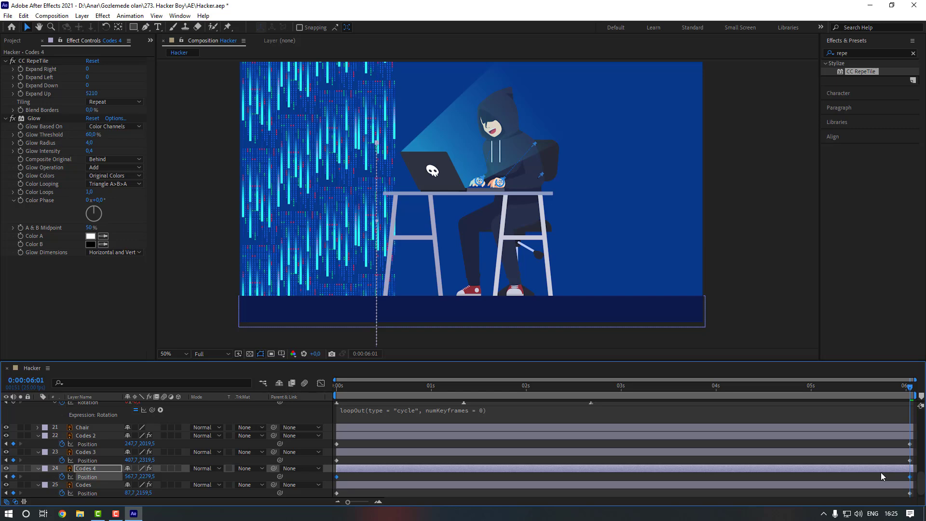
{"action": "key", "text": "shift+Down"}
{"action": "key", "text": "shift+Down"}
{"action": "key", "text": "shift+Down"}
{"action": "key", "text": "shift+Down"}
{"action": "key", "text": "shift+Down"}
{"action": "key", "text": "shift+Down"}
{"action": "key", "text": "shift+Down"}
{"action": "key", "text": "shift+Down"}
{"action": "key", "text": "shift+Down"}
{"action": "key", "text": "shift+Down"}
{"action": "key", "text": "shift+Down"}
{"action": "key", "text": "shift+Down"}
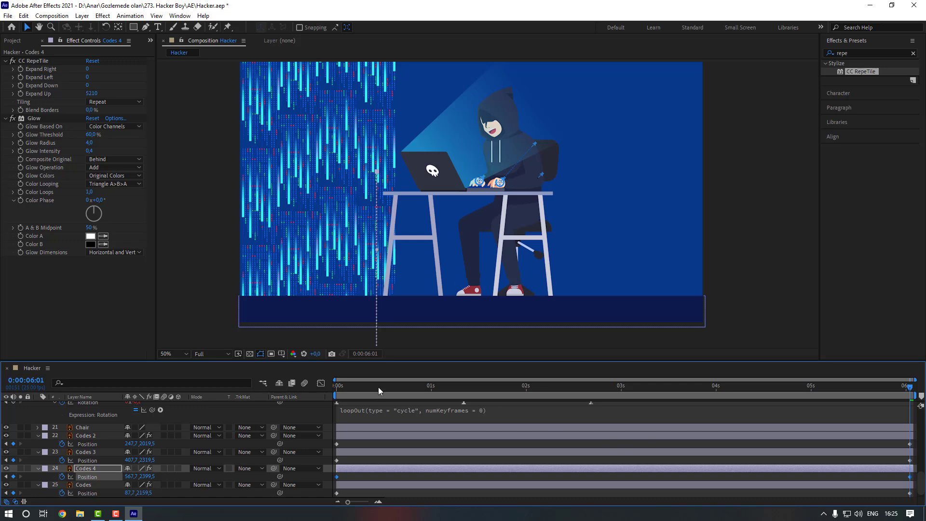
Step: Play the falling code columns from the start of the composition, then return to its last frame
{"action": "key", "text": "Home"}
{"action": "key", "text": "space"}
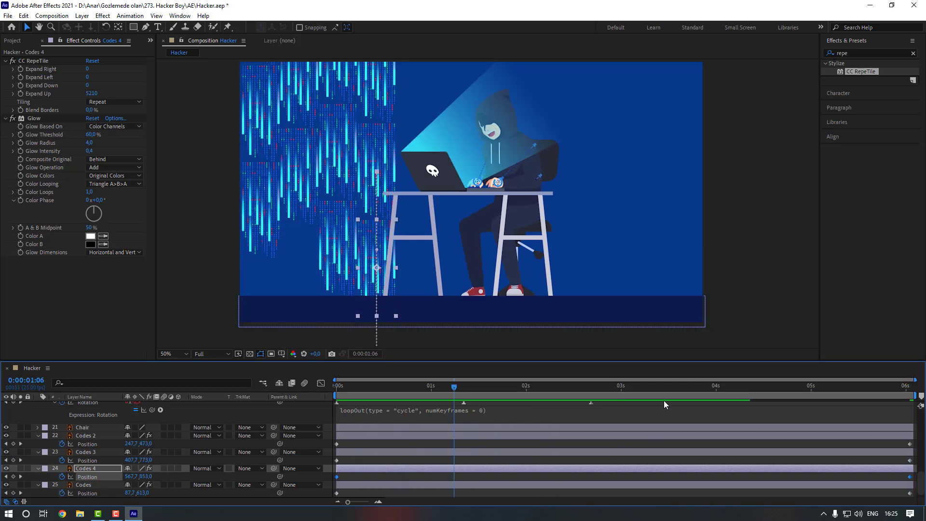
{"action": "key", "text": "End"}
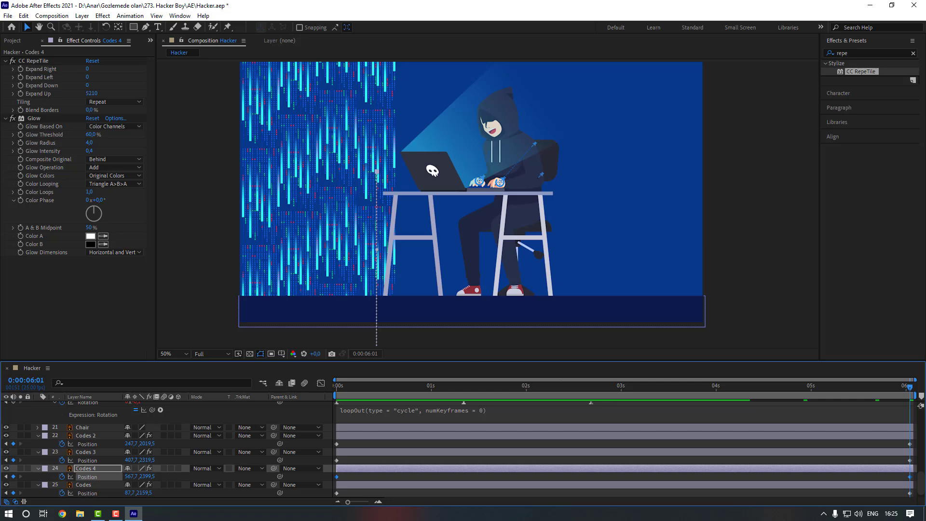
Step: Pre-compose the four code layers, Codes through Codes 4, into a new composition named Codes
{"action": "left_click", "coordinate": [89, 485]}
{"action": "left_click", "coordinate": [94, 436], "text": "shift"}
{"action": "right_click", "coordinate": [98, 437]}
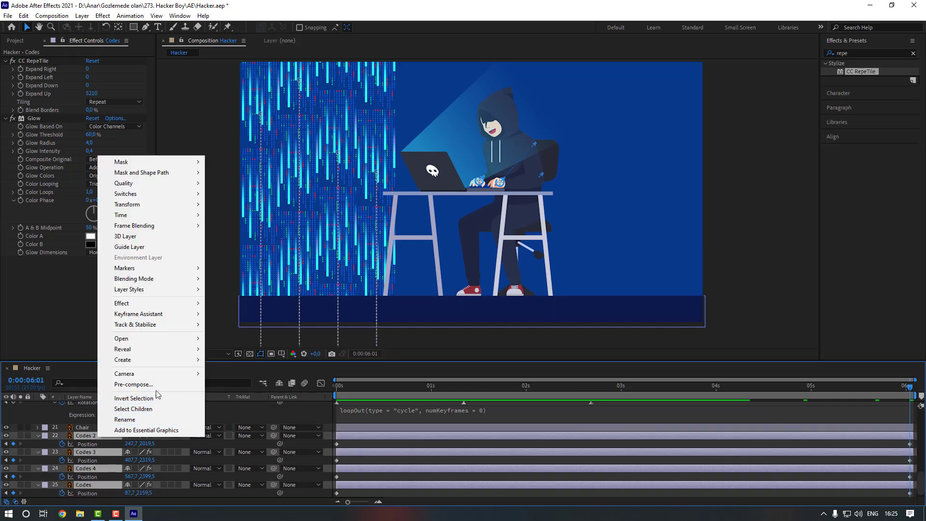
{"action": "left_click", "coordinate": [140, 384]}
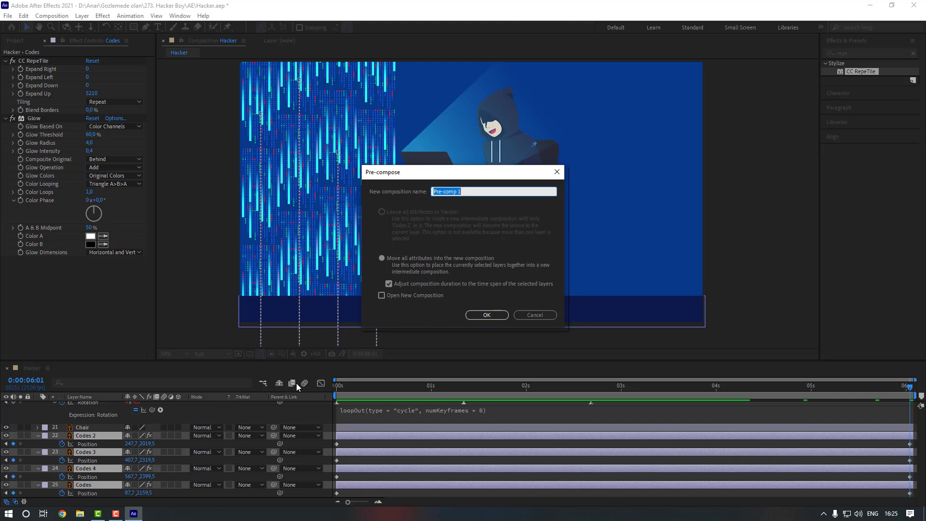
{"action": "type", "text": "Codes"}
{"action": "key", "text": "Return"}
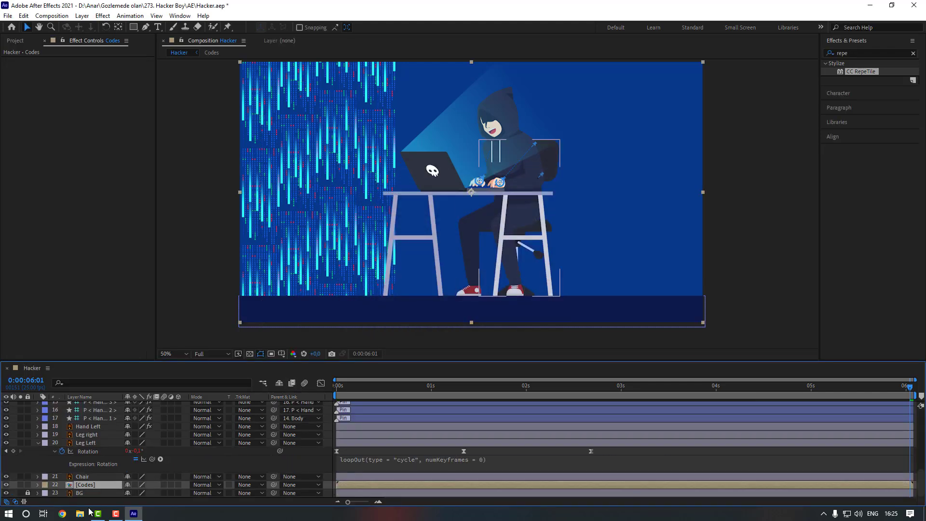
Step: Duplicate the Codes precomp and shift the copy right by about a third of the frame width, continuing the original's columns
{"action": "key", "text": "ctrl+d"}
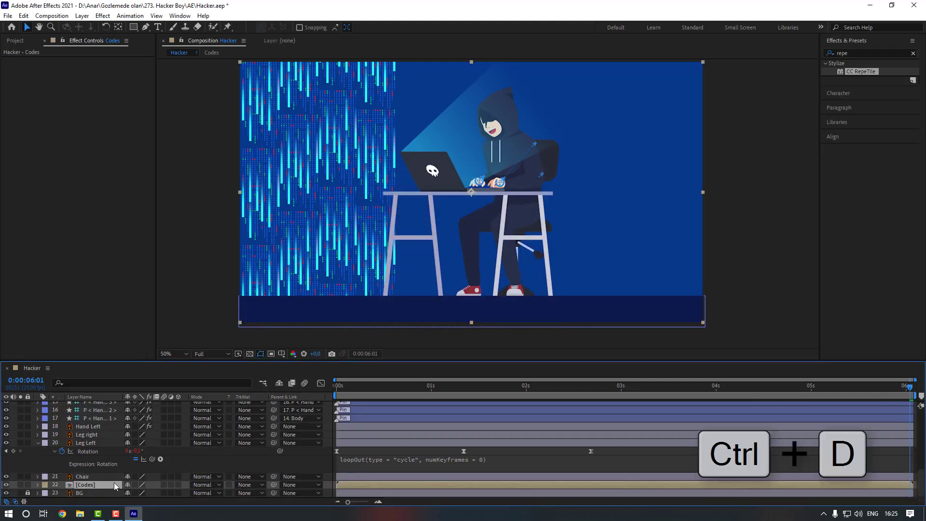
{"action": "key", "text": "ctrl+d"}
{"action": "key", "text": "shift+Right"}
{"action": "key", "text": "shift+Right"}
{"action": "key", "text": "shift+Right"}
{"action": "key", "text": "shift+Right"}
{"action": "key", "text": "shift+Right"}
{"action": "key", "text": "shift+Right"}
{"action": "key", "text": "shift+Right"}
{"action": "key", "text": "shift+Right"}
{"action": "key", "text": "shift+Right"}
{"action": "key", "text": "shift+Right"}
{"action": "key", "text": "shift+Right"}
{"action": "key", "text": "shift+Right"}
{"action": "key", "text": "shift+Right"}
{"action": "key", "text": "shift+Right"}
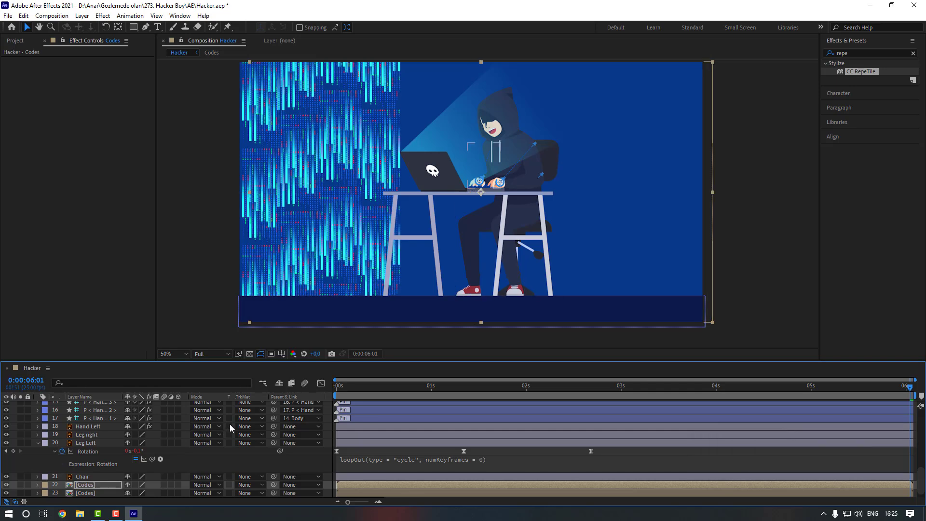
{"action": "key", "text": "shift+Right"}
{"action": "key", "text": "shift+Right"}
{"action": "key", "text": "shift+Right"}
{"action": "key", "text": "shift+Right"}
{"action": "key", "text": "shift+Right"}
{"action": "key", "text": "shift+Right"}
{"action": "key", "text": "shift+Right"}
{"action": "key", "text": "shift+Right"}
{"action": "key", "text": "shift+Right"}
{"action": "key", "text": "shift+Right"}
{"action": "key", "text": "shift+Right"}
{"action": "key", "text": "shift+Right"}
{"action": "key", "text": "shift+Right"}
{"action": "key", "text": "shift+Right"}
{"action": "key", "text": "shift+Right"}
{"action": "key", "text": "shift+Right"}
{"action": "key", "text": "shift+Right"}
{"action": "key", "text": "shift+Right"}
{"action": "key", "text": "shift+Right"}
{"action": "key", "text": "shift+Right"}
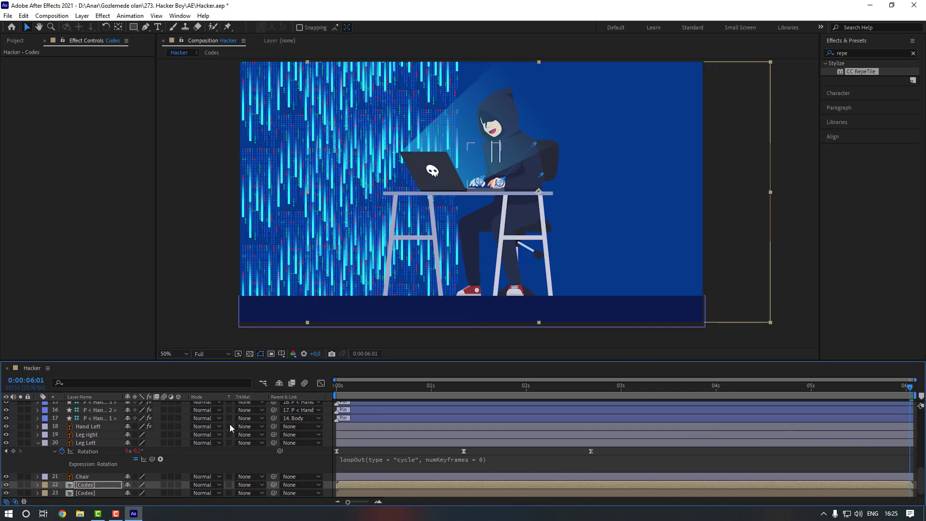
{"action": "key", "text": "shift+Right"}
{"action": "key", "text": "shift+Right"}
{"action": "key", "text": "shift+Right"}
{"action": "key", "text": "shift+Right"}
{"action": "key", "text": "shift+Right"}
{"action": "key", "text": "shift+Right"}
{"action": "key", "text": "shift+Right"}
{"action": "key", "text": "shift+Right"}
{"action": "key", "text": "shift+Right"}
{"action": "key", "text": "shift+Right"}
{"action": "key", "text": "shift+Right"}
{"action": "key", "text": "shift+Right"}
{"action": "key", "text": "shift+Right"}
{"action": "key", "text": "shift+Right"}
{"action": "key", "text": "shift+Right"}
{"action": "key", "text": "shift+Right"}
{"action": "key", "text": "shift+Right"}
{"action": "key", "text": "shift+Right"}
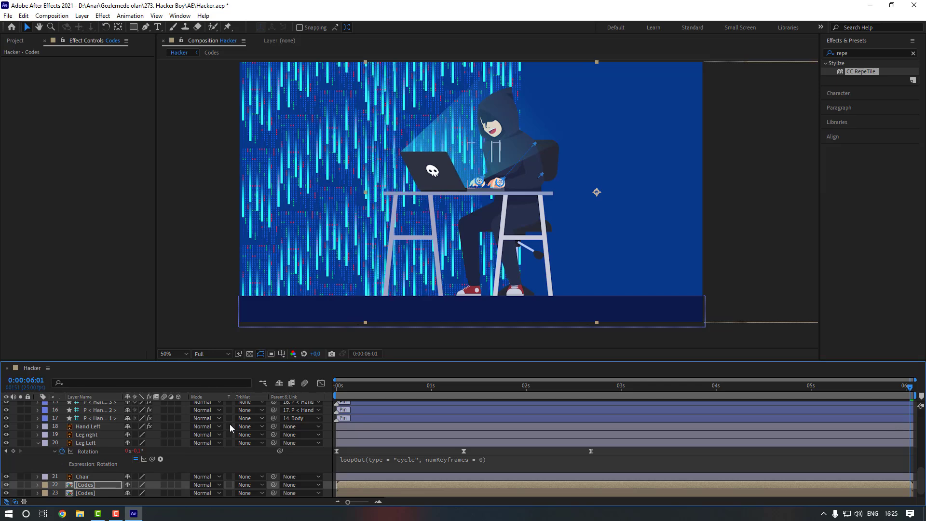
{"action": "key", "text": "shift+Right"}
{"action": "key", "text": "shift+Right"}
{"action": "key", "text": "shift+Right"}
{"action": "key", "text": "shift+Right"}
{"action": "key", "text": "shift+Right"}
{"action": "key", "text": "shift+Right"}
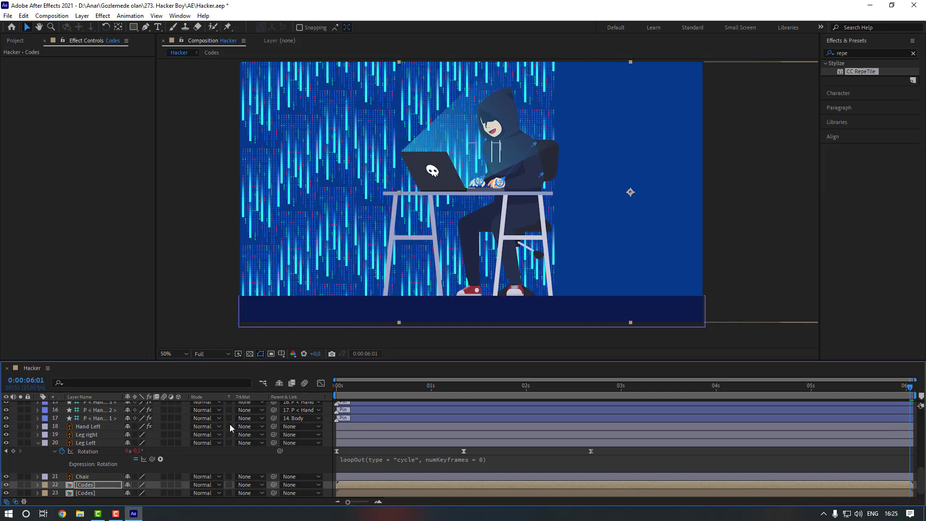
{"action": "key", "text": "shift+Left"}
{"action": "key", "text": "shift+Left"}
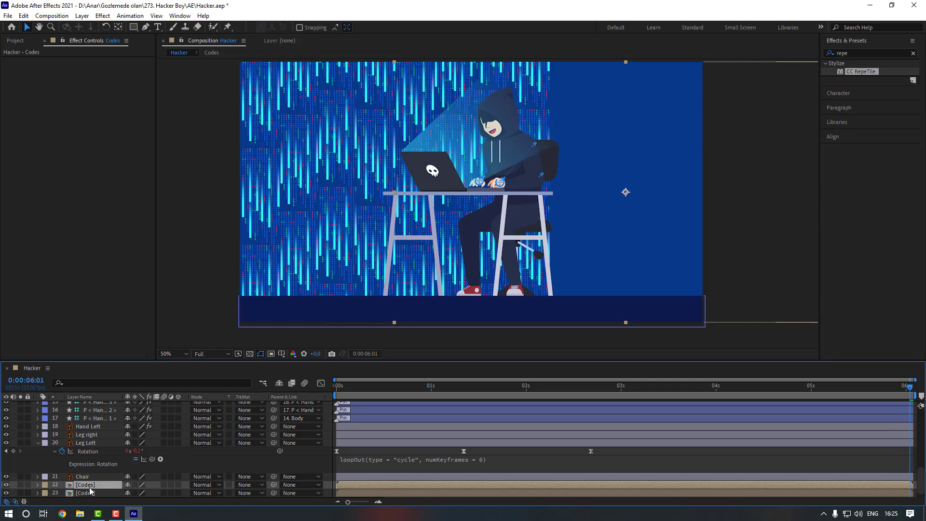
Step: Duplicate the shifted Codes precomp and move the new copy right until its columns fill the rest of the background
{"action": "key", "text": "shift+Right"}
{"action": "key", "text": "shift+Right"}
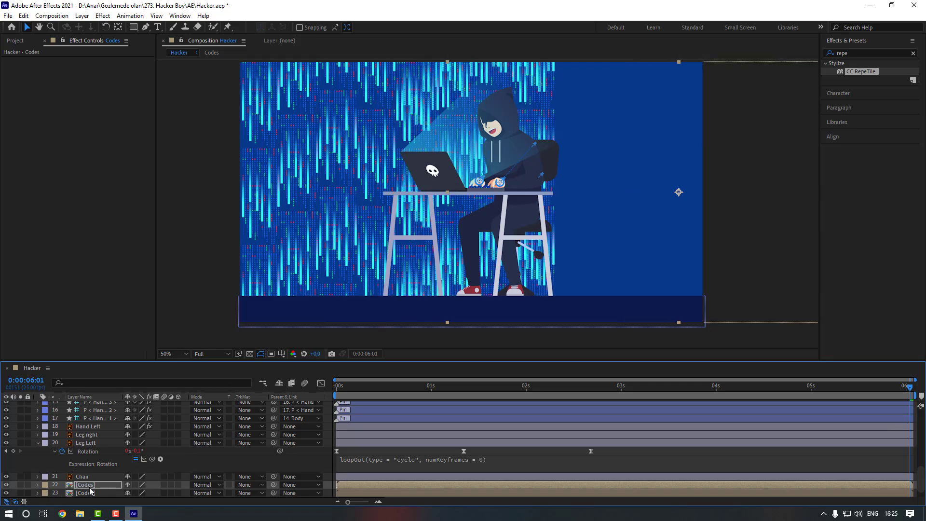
{"action": "key", "text": "shift+Right"}
{"action": "key", "text": "shift+Right"}
{"action": "key", "text": "shift+Right"}
{"action": "key", "text": "shift+Right"}
{"action": "key", "text": "shift+Right"}
{"action": "key", "text": "shift+Right"}
{"action": "key", "text": "shift+Right"}
{"action": "key", "text": "shift+Right"}
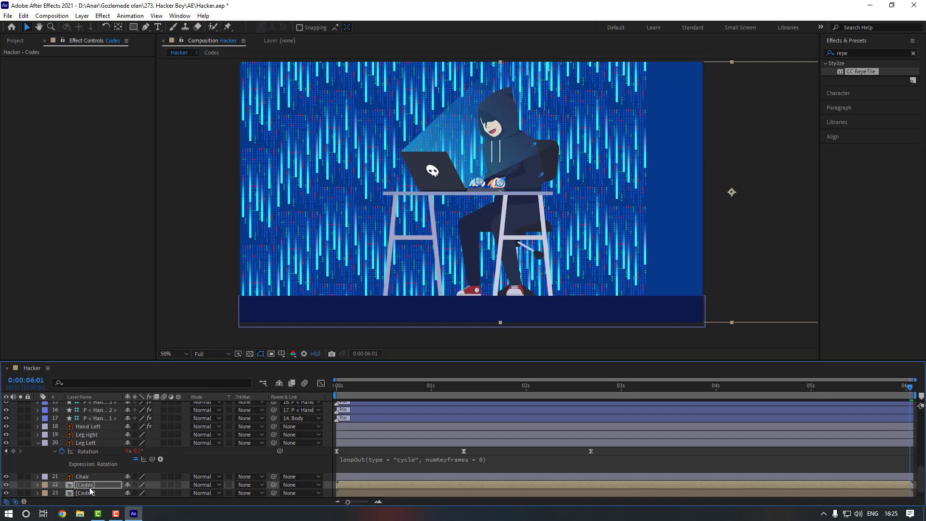
{"action": "key", "text": "shift+Right"}
{"action": "key", "text": "shift+Right"}
{"action": "key", "text": "shift+Right"}
{"action": "key", "text": "shift+Right"}
{"action": "key", "text": "shift+Right"}
{"action": "key", "text": "shift+Right"}
{"action": "key", "text": "shift+Right"}
{"action": "key", "text": "shift+Right"}
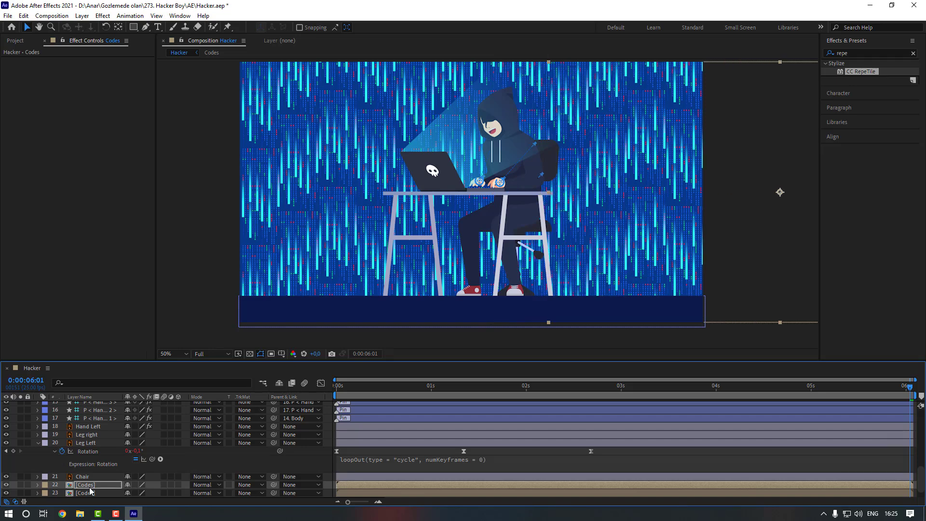
{"action": "key", "text": "shift+Right"}
{"action": "key", "text": "shift+Left"}
{"action": "key", "text": "shift+Left"}
{"action": "key", "text": "Left"}
Step: Set the Opacity of all three Codes precomps to 60% and preview the animation from the start
{"action": "scroll", "coordinate": [144, 483], "scroll_direction": "down", "scroll_amount": 2}
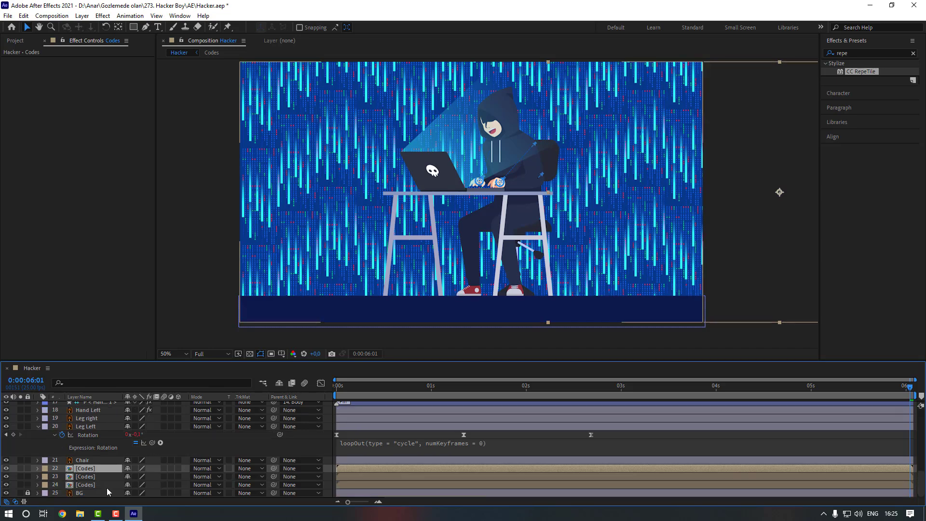
{"action": "left_click", "coordinate": [104, 477], "text": "shift"}
{"action": "key", "text": "t"}
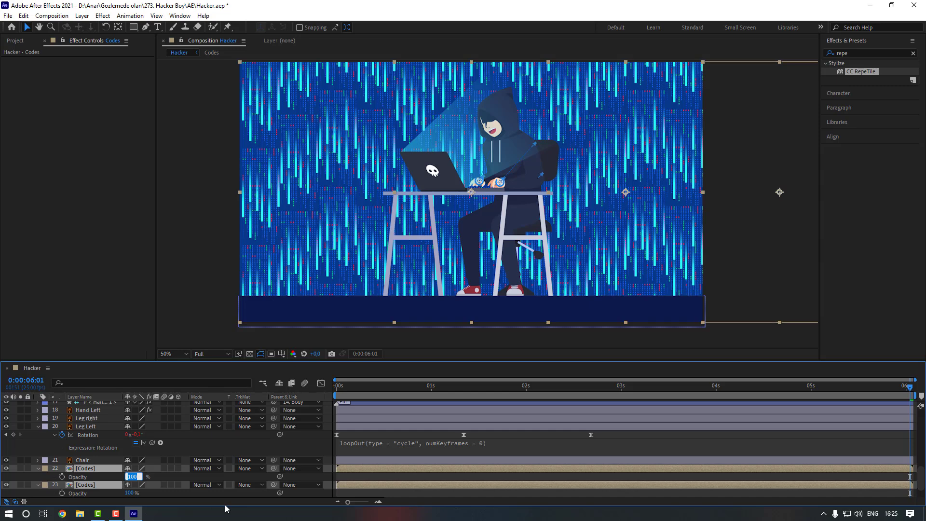
{"action": "key", "text": "Return"}
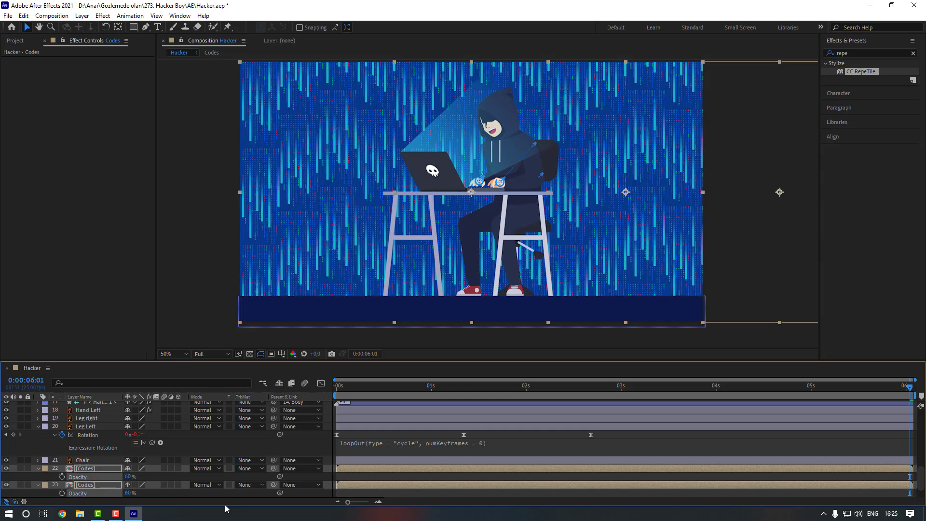
{"action": "left_click", "coordinate": [543, 436]}
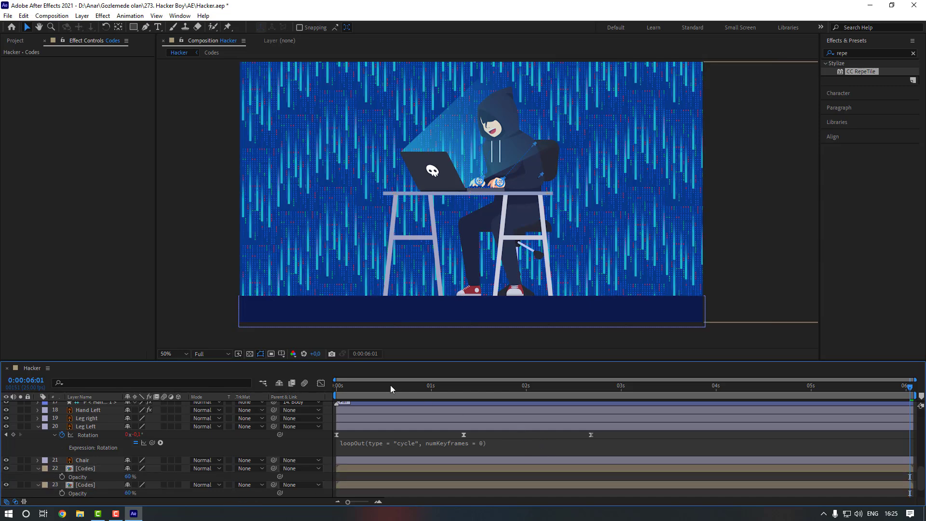
{"action": "key", "text": "space"}
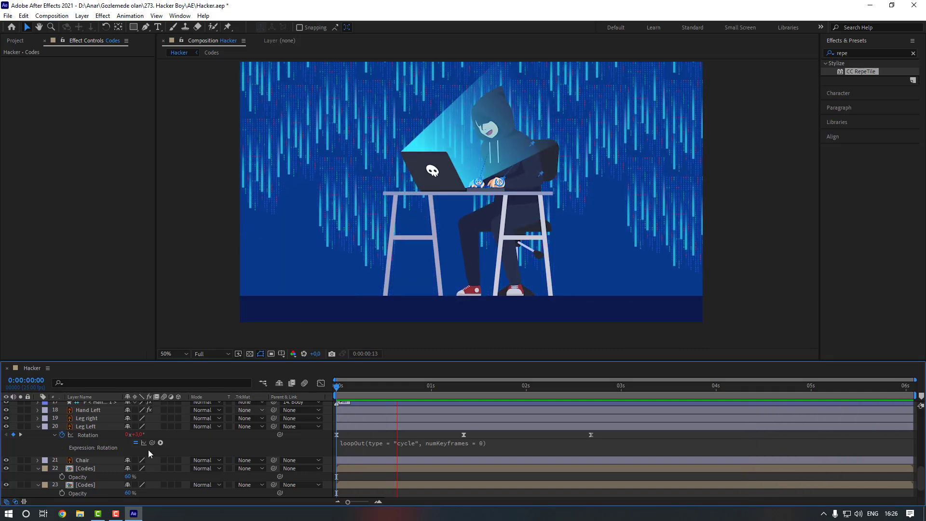
Step: Set the Opacity of all three Codes precomps to 40% and preview the animation from the start
{"action": "scroll", "coordinate": [149, 450], "scroll_direction": "down", "scroll_amount": 1}
{"action": "left_click", "coordinate": [102, 444]}
{"action": "left_click", "coordinate": [100, 476], "text": "shift"}
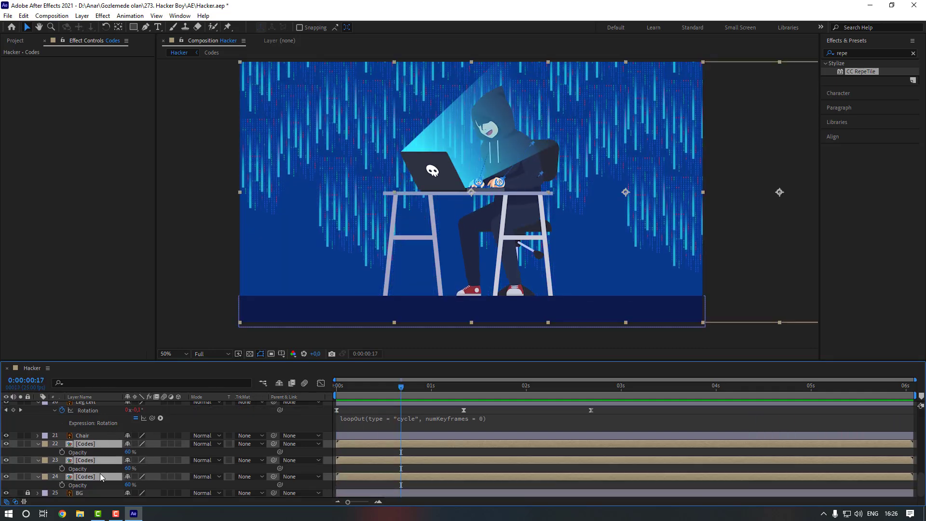
{"action": "left_click", "coordinate": [126, 453]}
{"action": "type", "text": "40"}
{"action": "key", "text": "Return"}
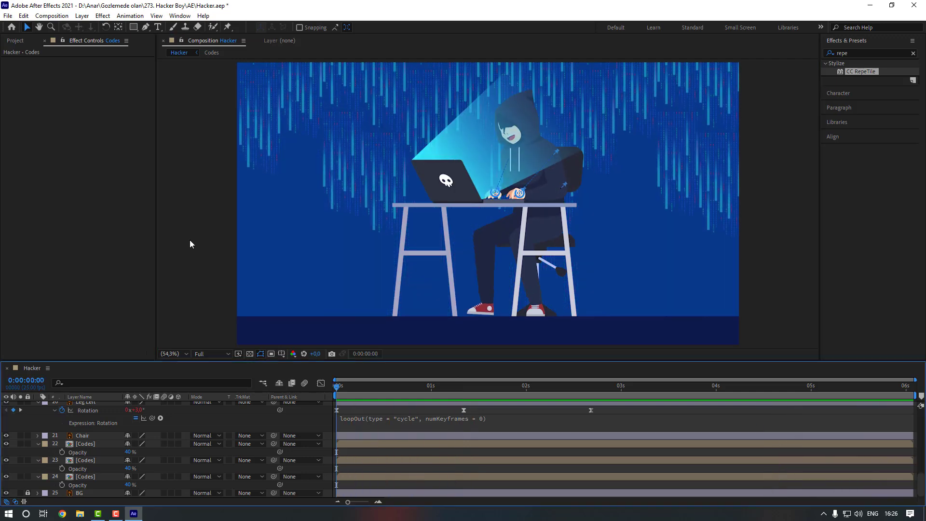
{"action": "key", "text": "space"}
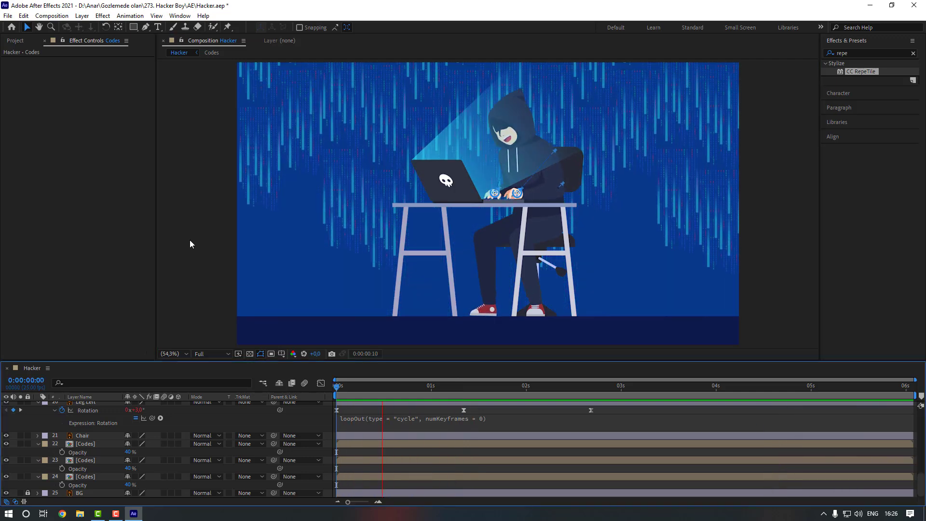